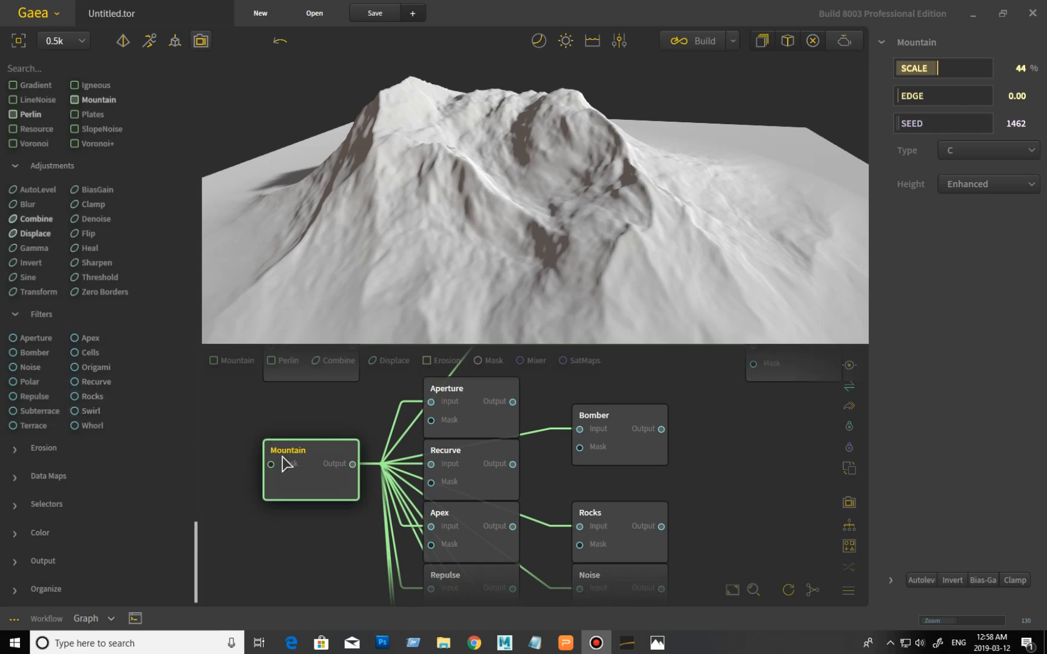
# Set the Aperture node's method to Expand and inspect the filtered mountain from several angles.
pyautogui.moveTo(322, 552); pyautogui.dragTo(285, 555, button='middle')
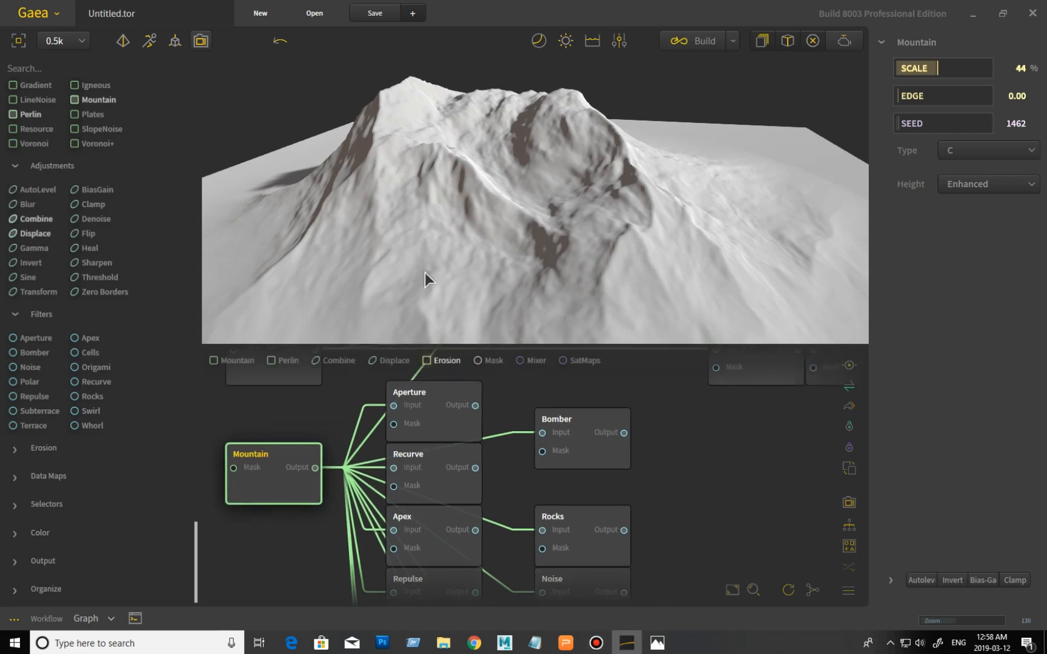
pyautogui.moveTo(431, 273); pyautogui.dragTo(474, 264)
pyautogui.scroll(-3, 472, 264)
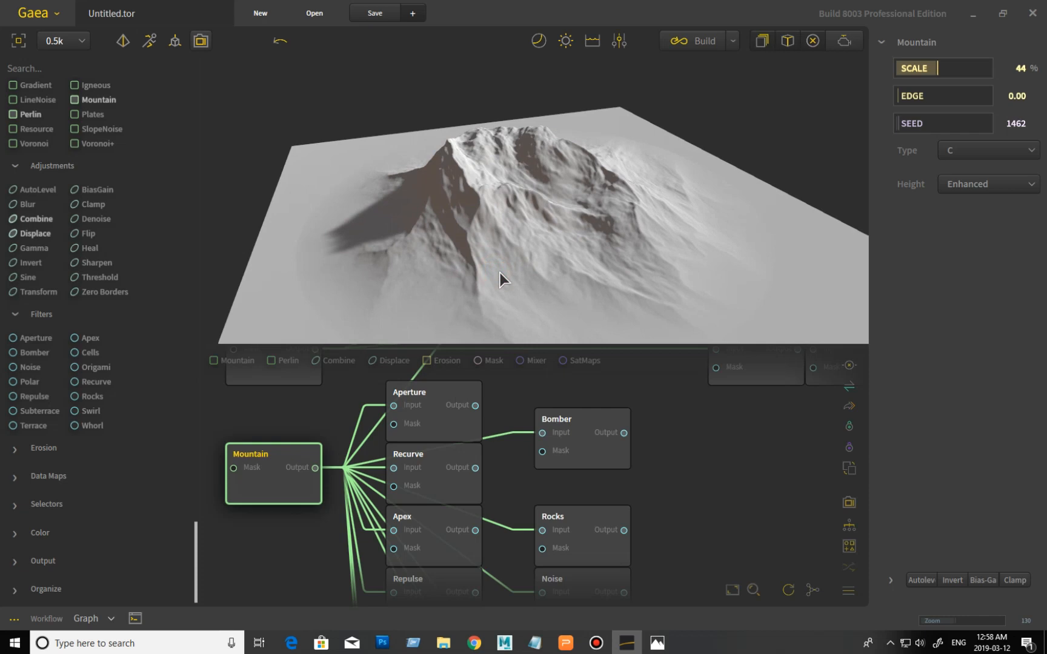
pyautogui.click(441, 427)
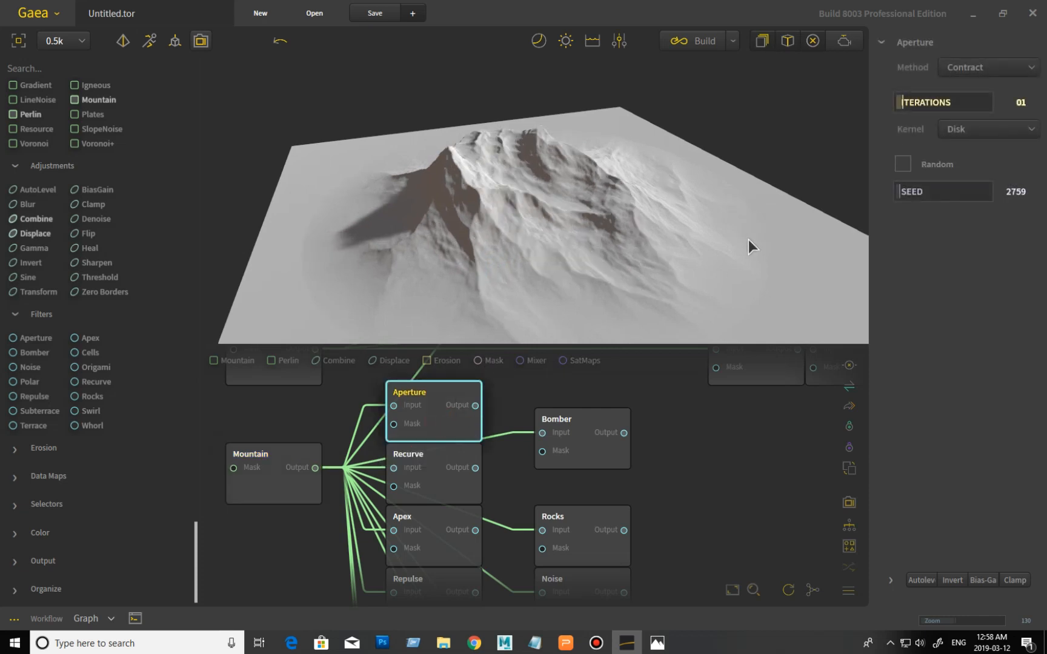
pyautogui.click(976, 68)
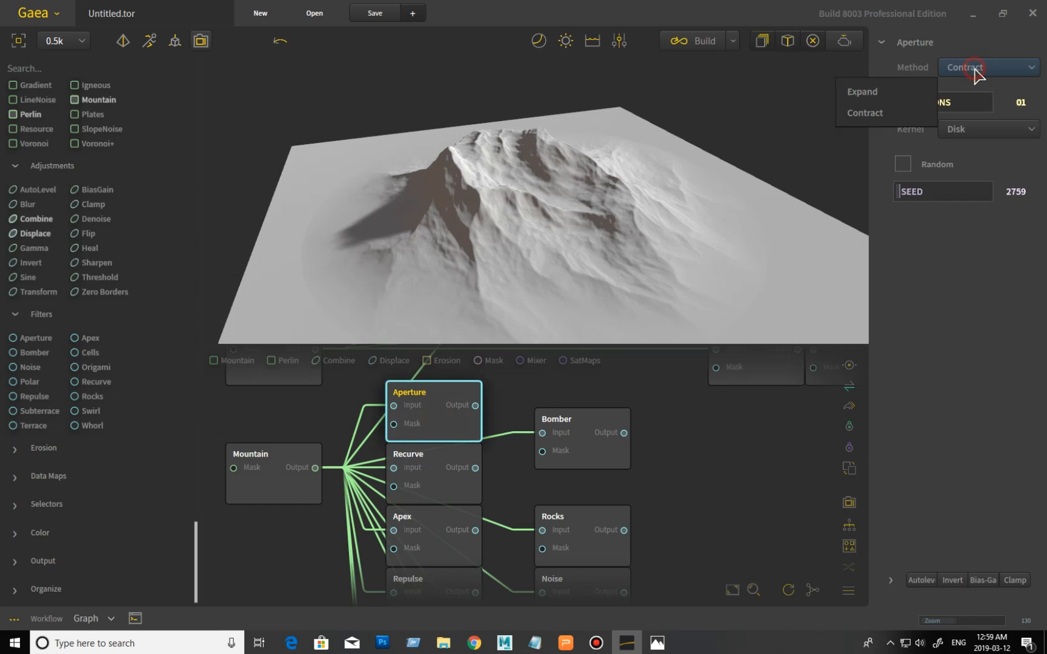
pyautogui.click(884, 88)
pyautogui.moveTo(518, 212); pyautogui.dragTo(434, 207)
pyautogui.moveTo(425, 284); pyautogui.dragTo(458, 245)
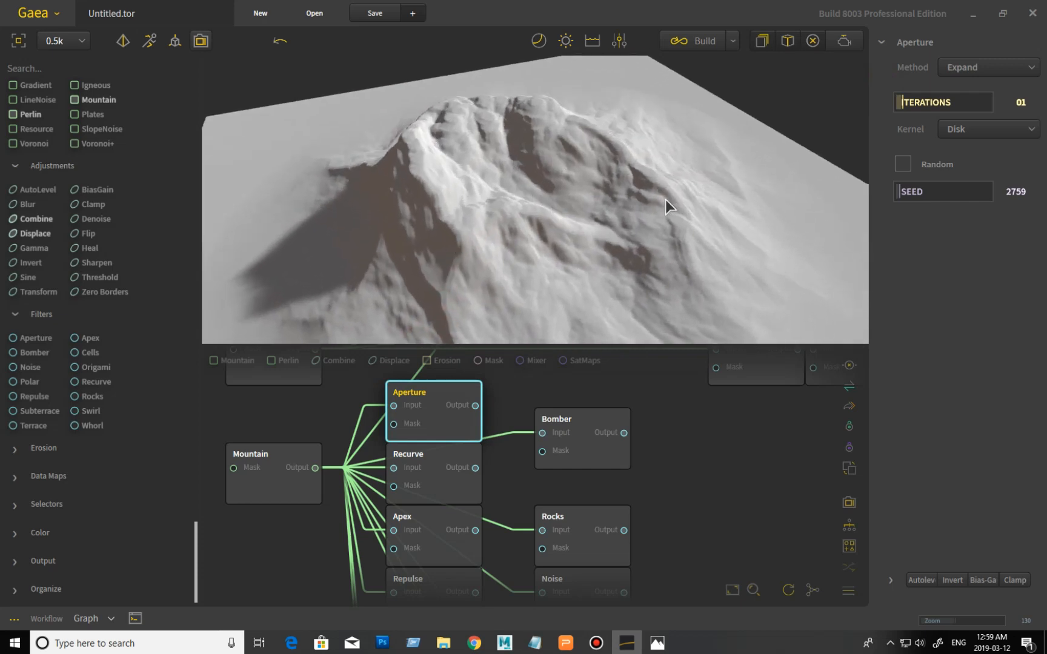
pyautogui.moveTo(582, 211); pyautogui.dragTo(564, 229)
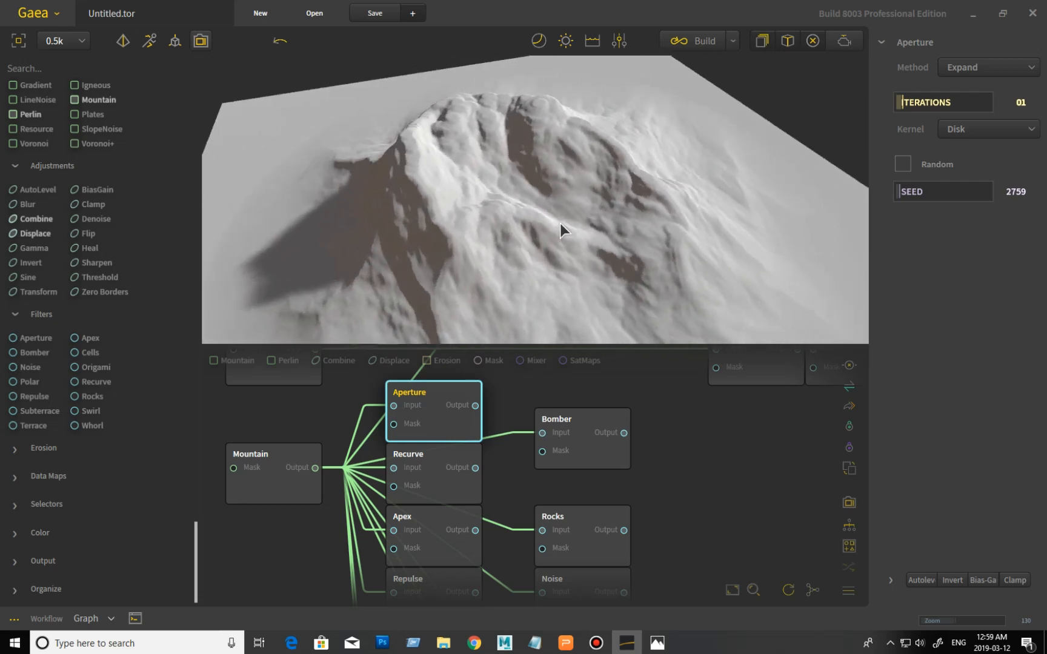
# Compare the Mountain node's original terrain with the Aperture node's result, looking closely at the ridges.
pyautogui.click(289, 477)
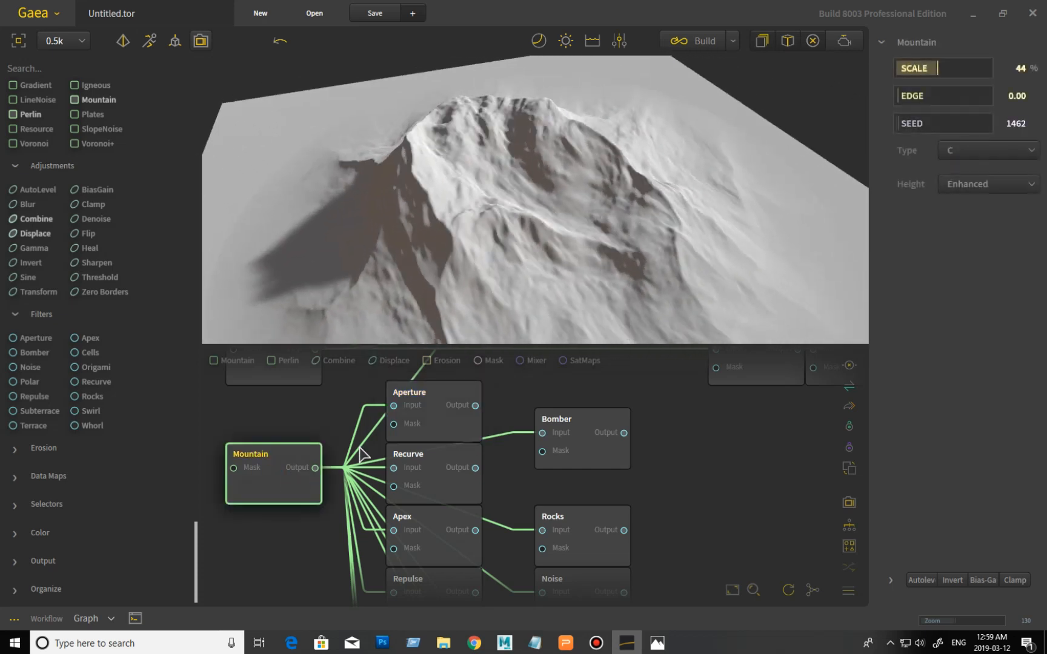
pyautogui.click(450, 433)
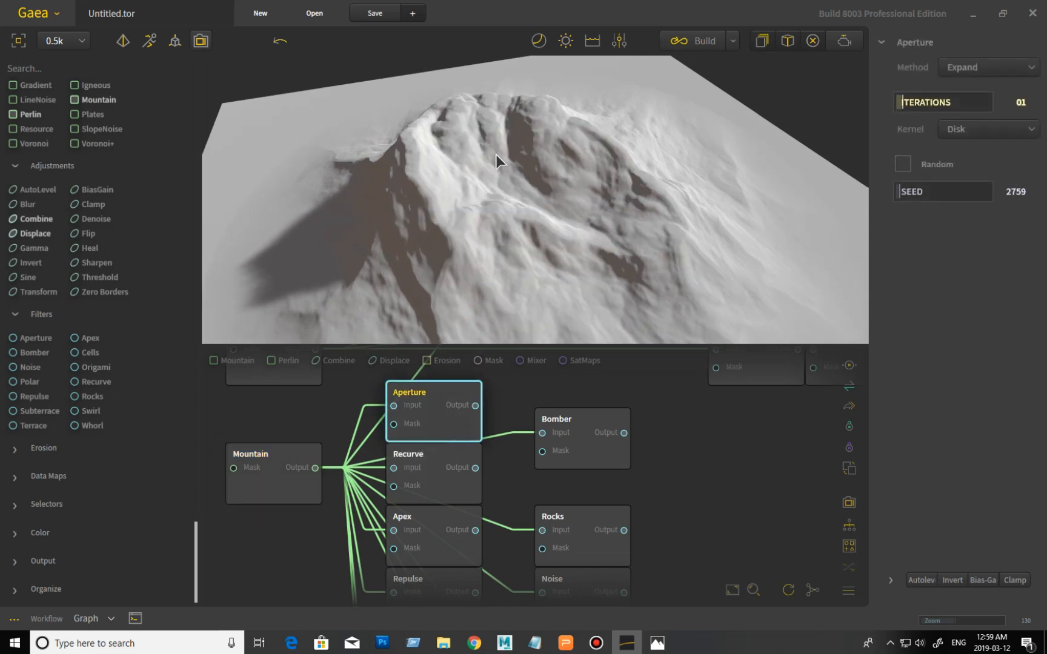
pyautogui.moveTo(457, 178); pyautogui.dragTo(476, 117)
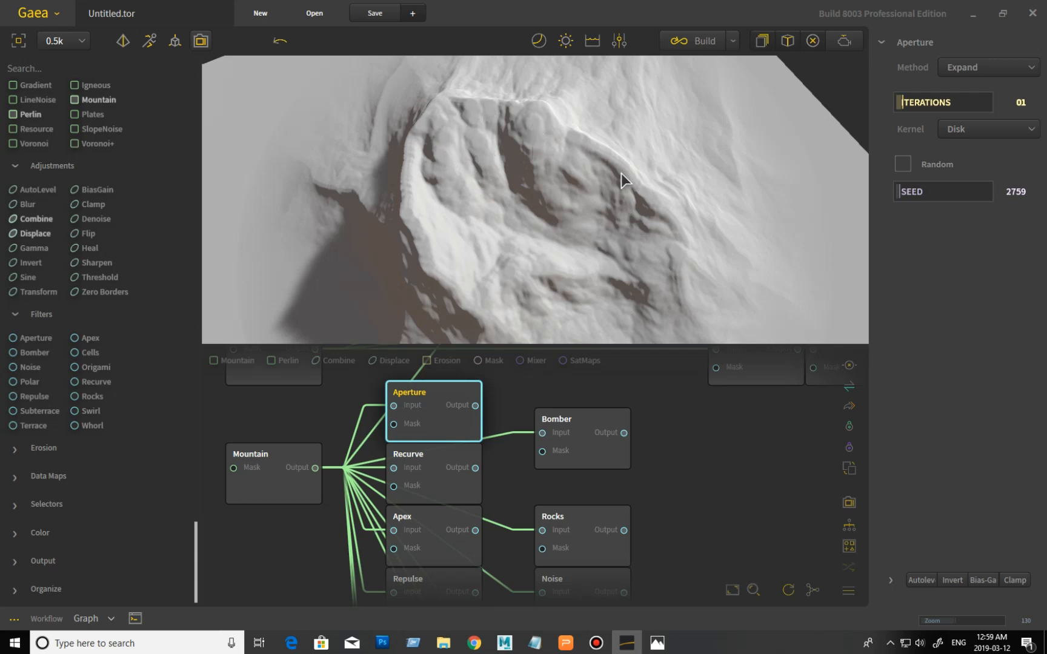
# Set the Aperture kernel to Diamond and inspect the surface detail up close.
pyautogui.click(976, 134)
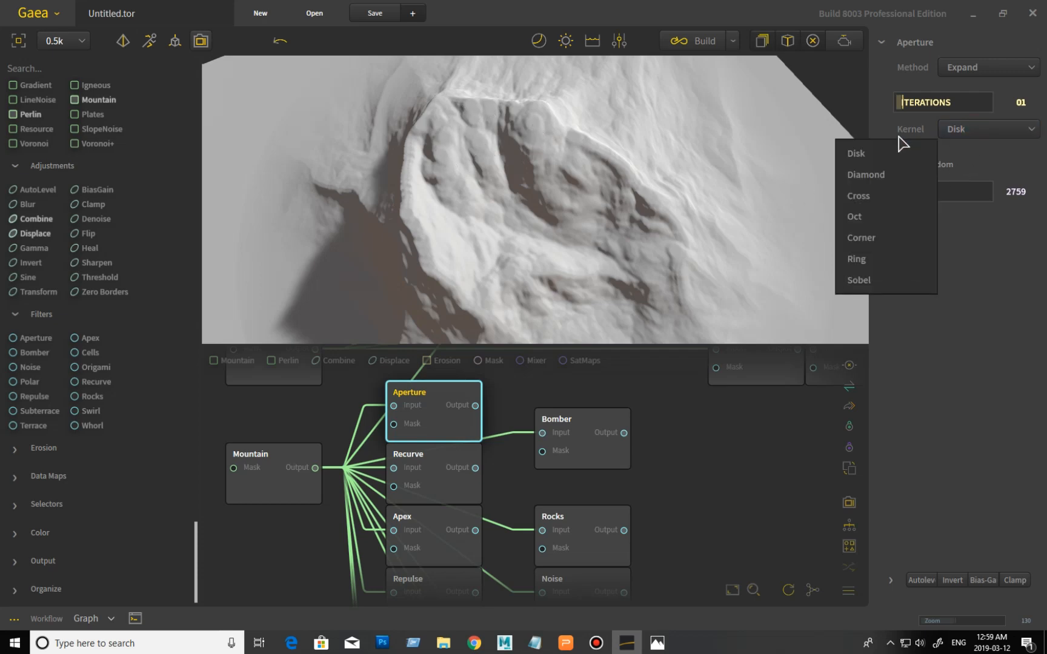
pyautogui.click(888, 173)
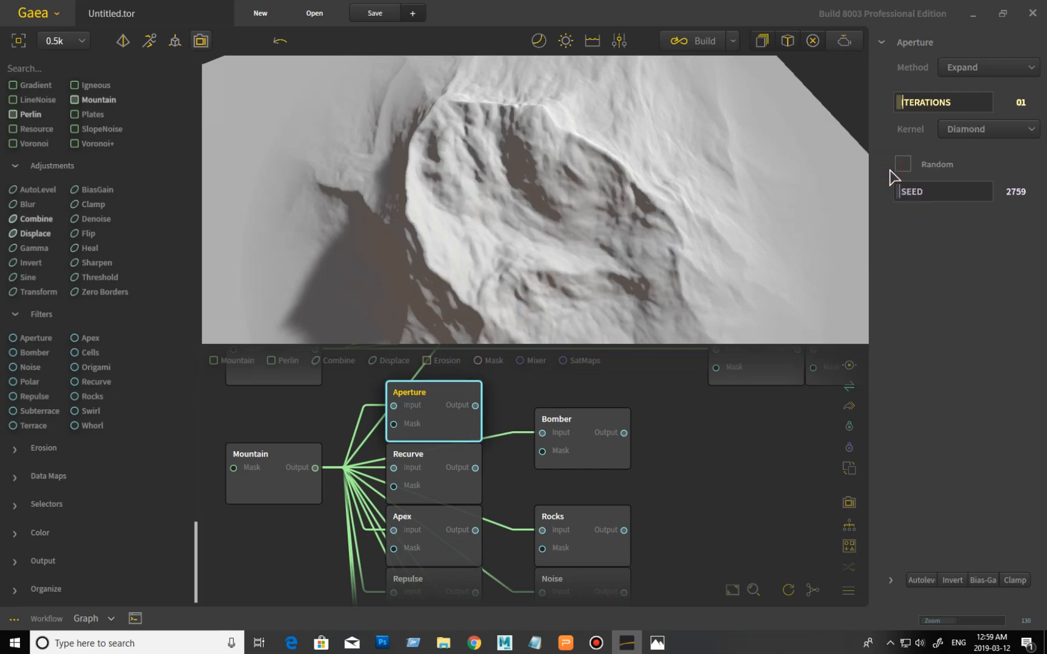
pyautogui.scroll(5, 631, 178)
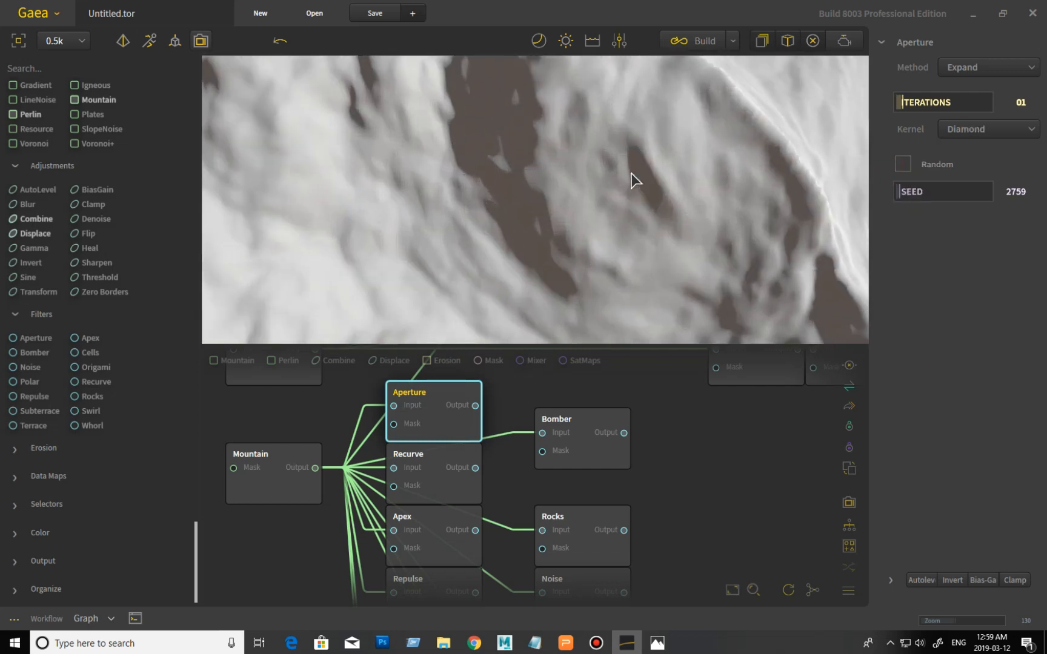
pyautogui.moveTo(632, 171); pyautogui.dragTo(646, 228)
pyautogui.scroll(-5, 647, 235)
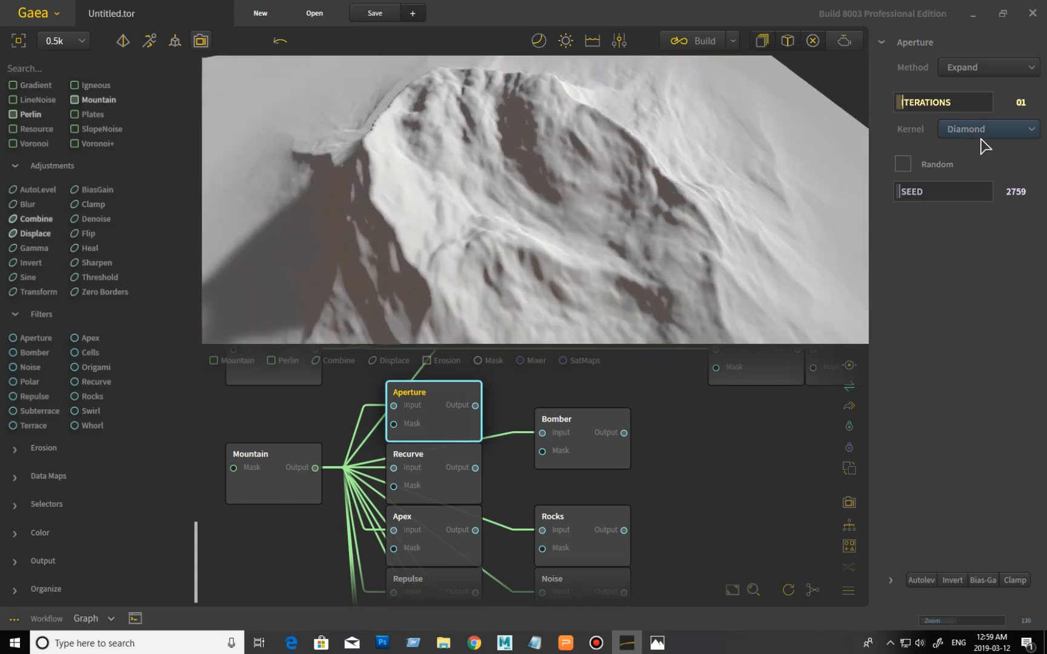
# Try the Cross, Oct, Corner, Ring and Sobel kernels in turn on the Aperture node.
pyautogui.click(979, 137)
pyautogui.click(848, 196)
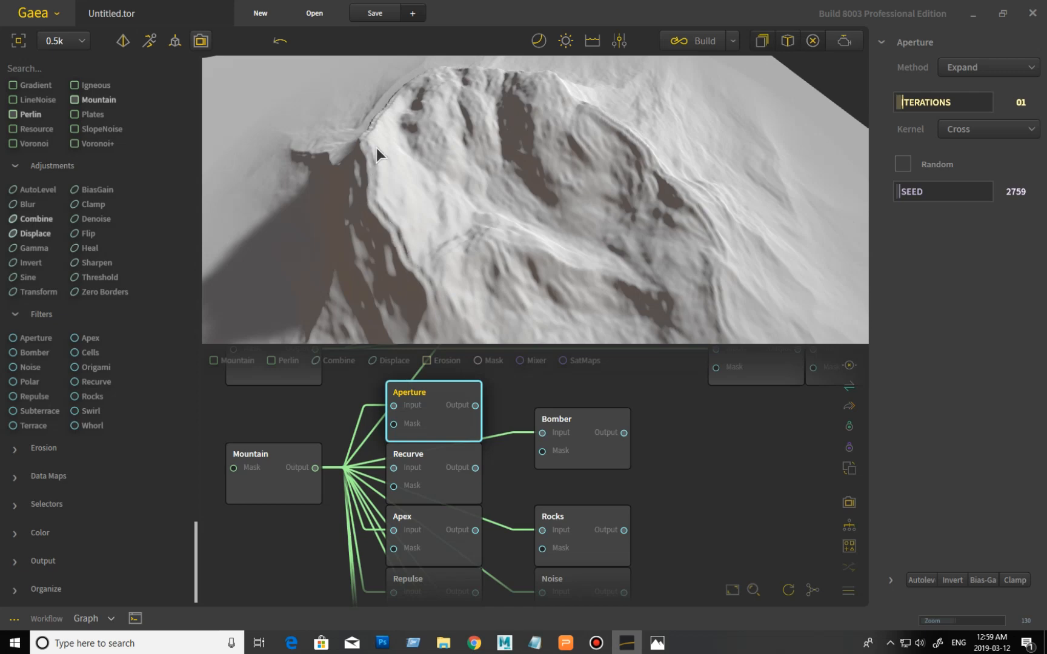
pyautogui.click(972, 130)
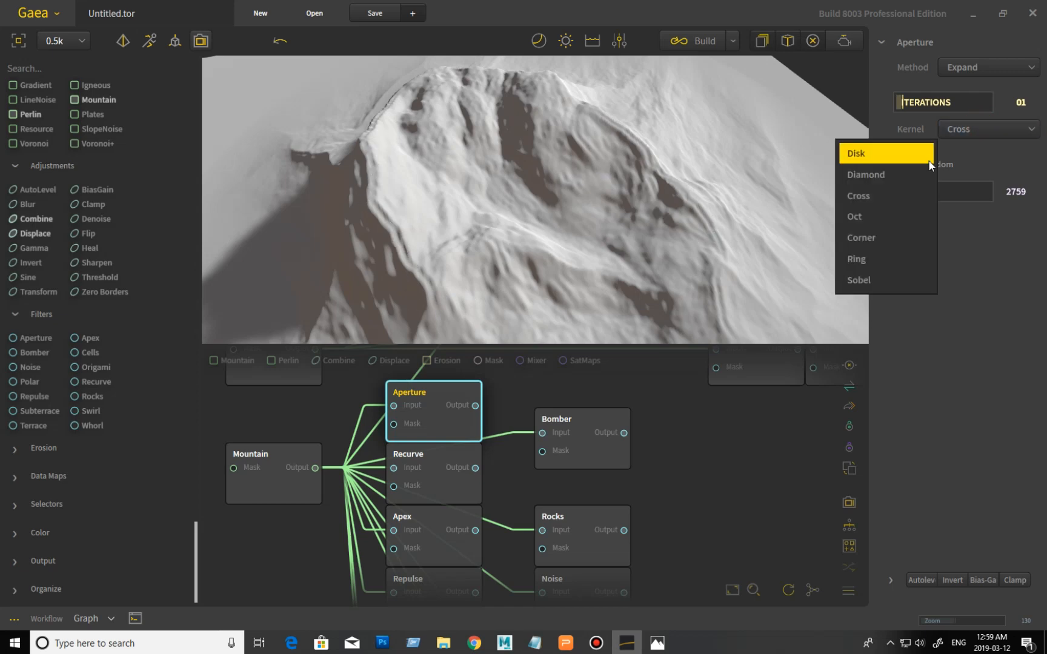
pyautogui.click(912, 216)
pyautogui.click(1024, 131)
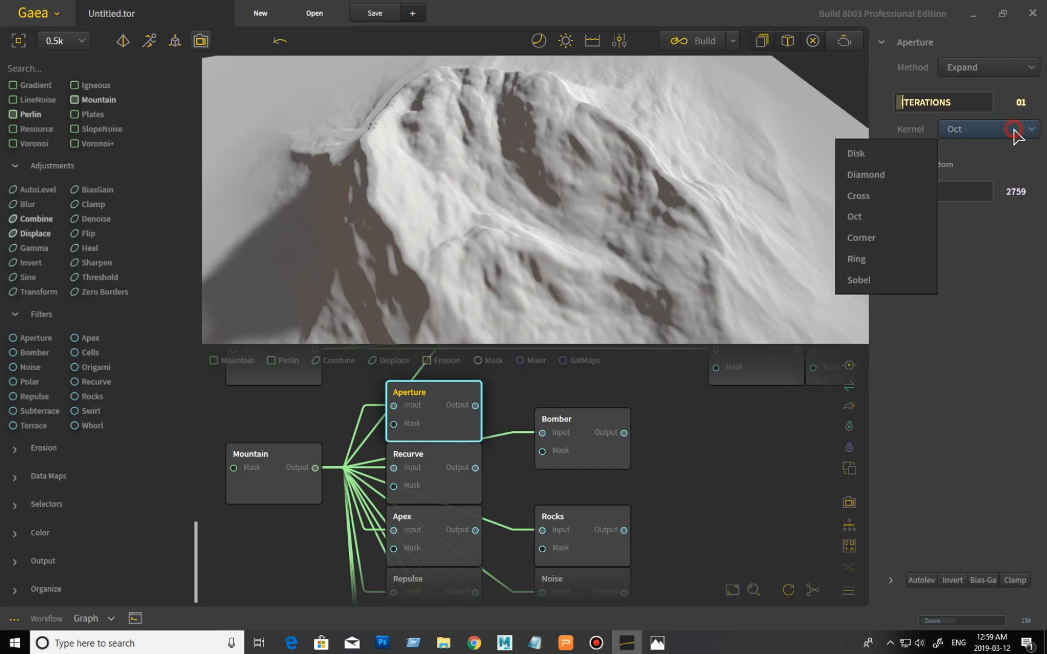
pyautogui.click(894, 237)
pyautogui.click(1012, 134)
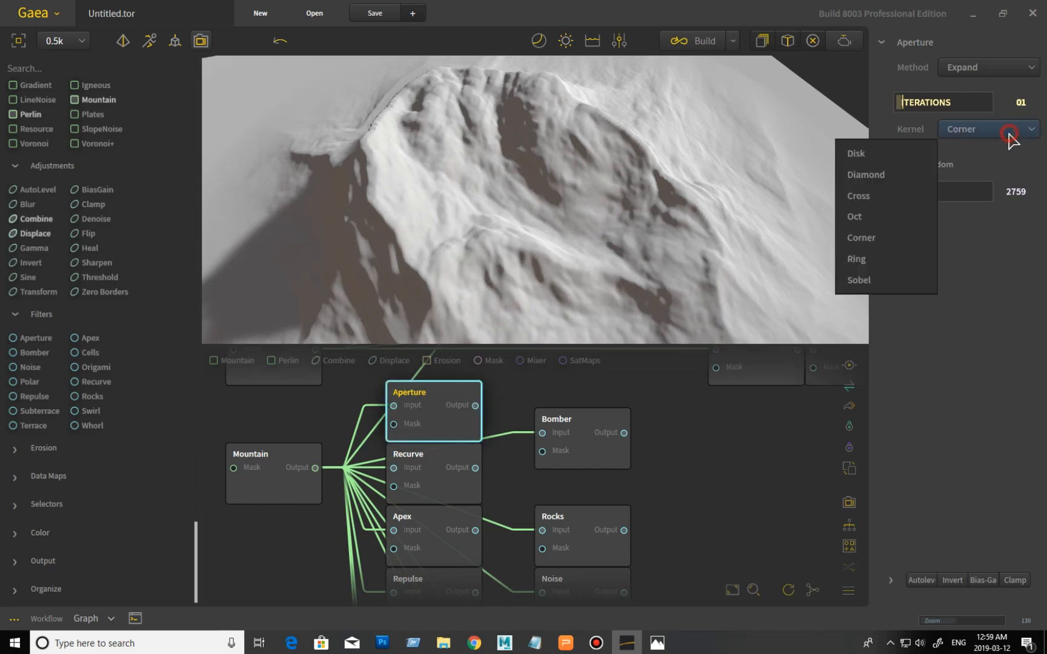
pyautogui.click(891, 258)
pyautogui.click(989, 134)
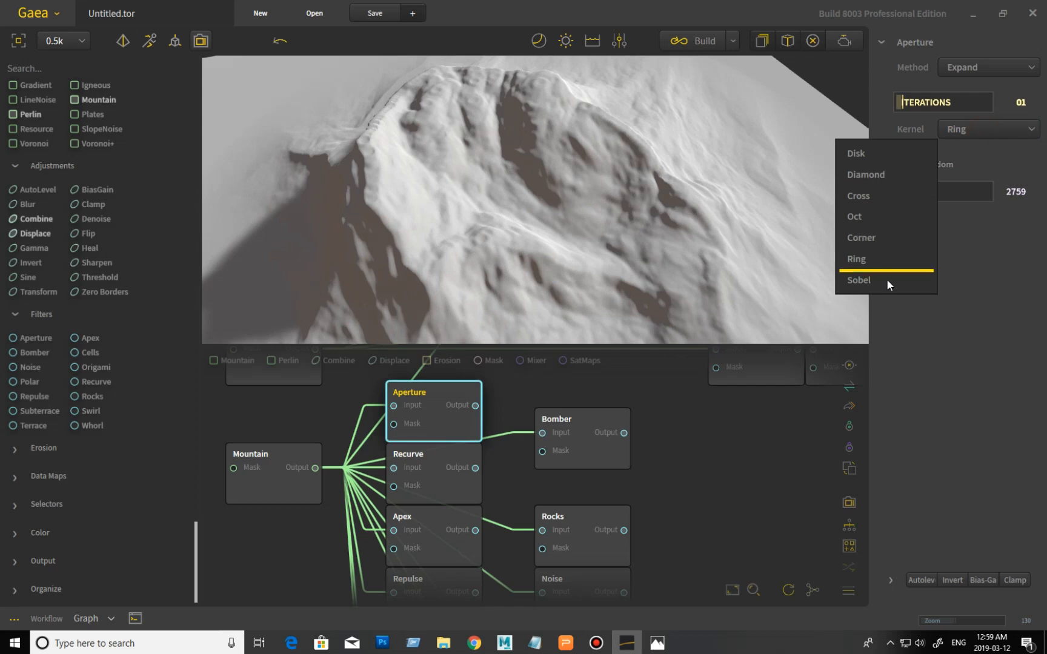
pyautogui.click(889, 281)
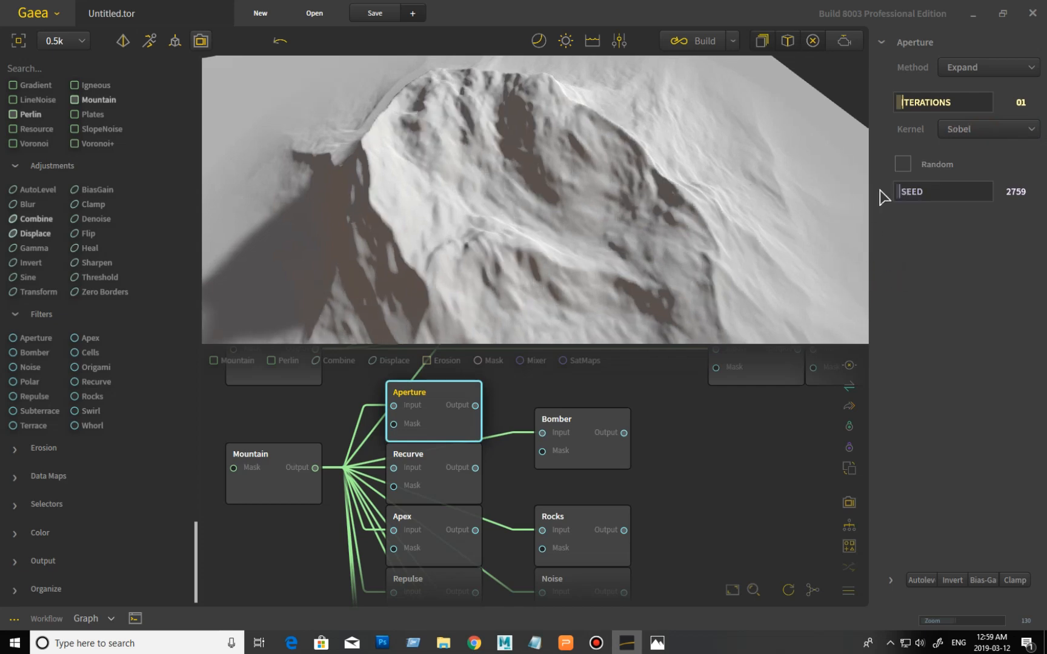
# Try 11 iterations on the Aperture node, inspect the terrain, and reset Iterations to its default of 1.
pyautogui.moveTo(900, 101); pyautogui.dragTo(949, 105)
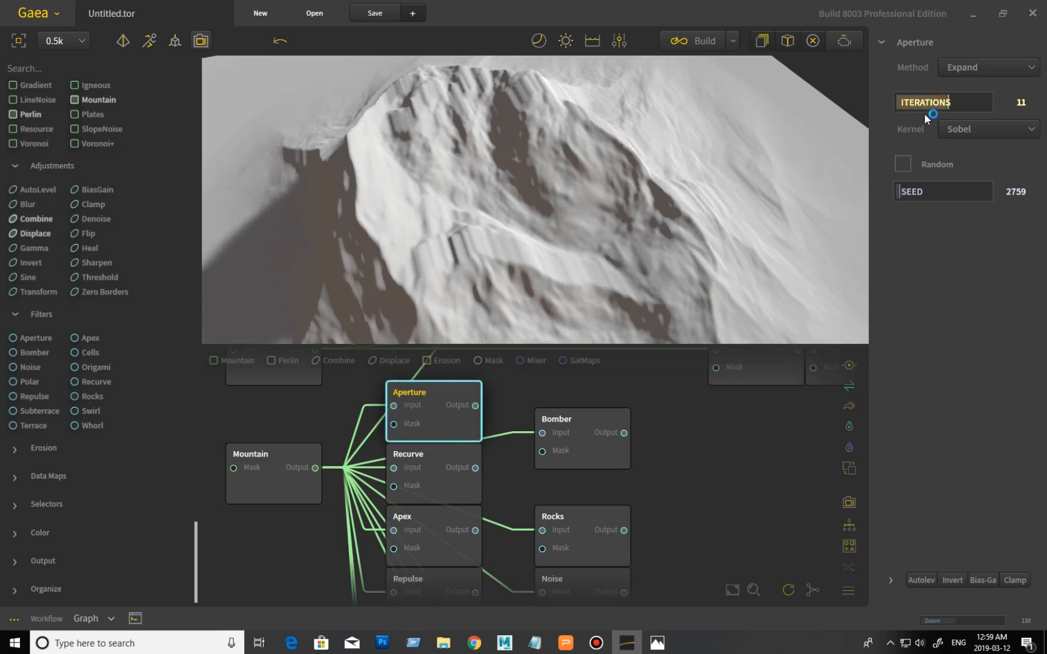
pyautogui.moveTo(682, 191); pyautogui.dragTo(648, 215)
pyautogui.rightClick(920, 108)
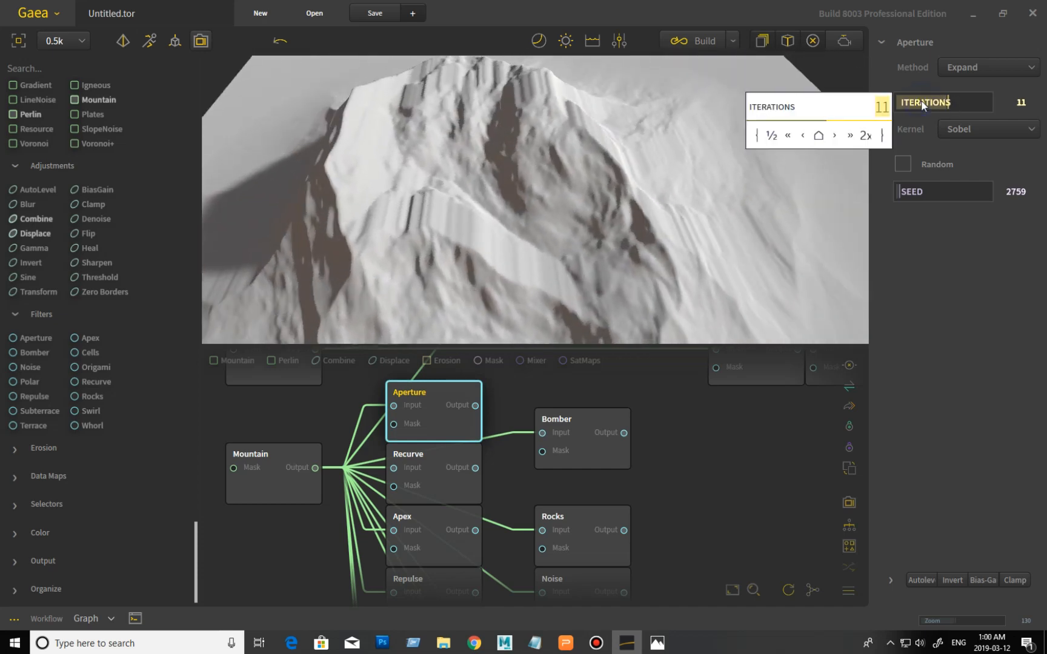
pyautogui.click(819, 136)
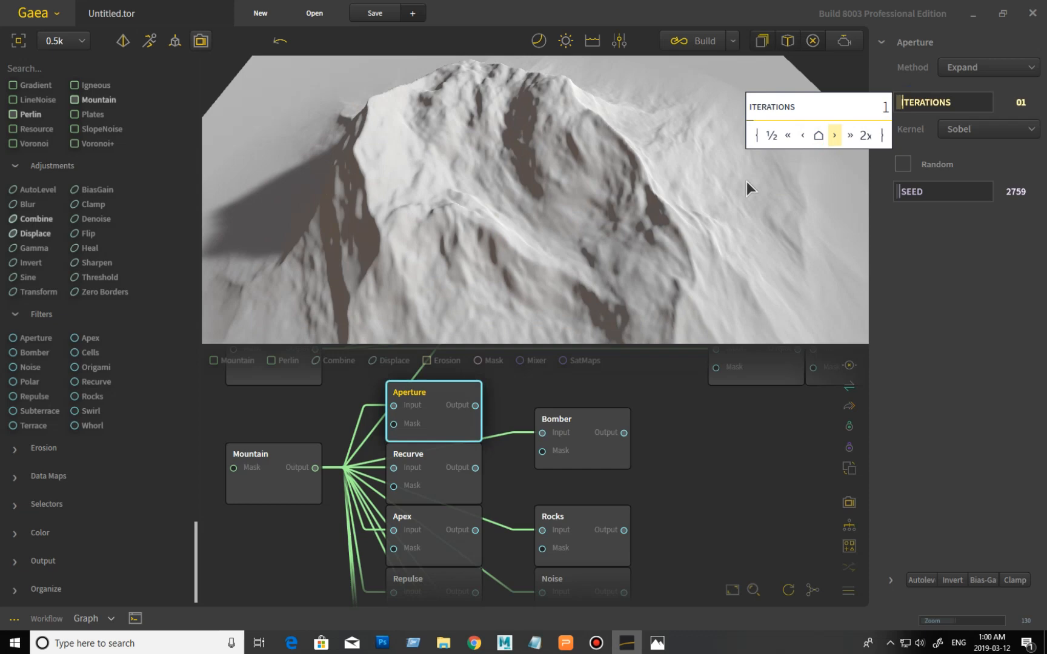
# Set the Aperture kernel to Disk and inspect the mountain's peaks and slopes.
pyautogui.click(995, 135)
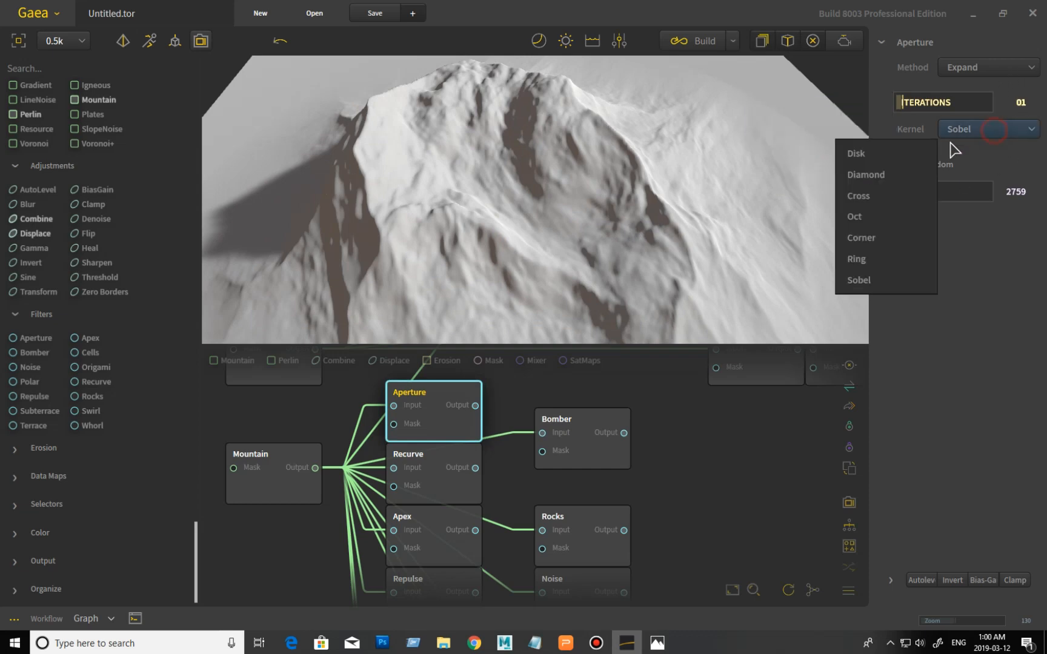
pyautogui.click(878, 150)
pyautogui.scroll(-5, 628, 276)
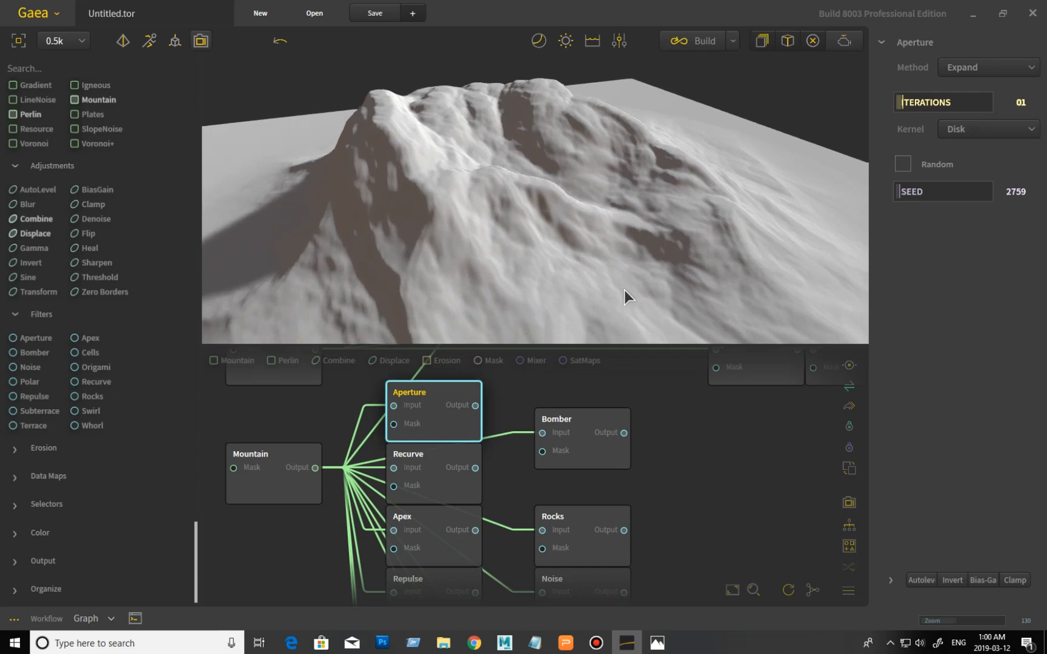
pyautogui.moveTo(596, 251); pyautogui.dragTo(525, 249)
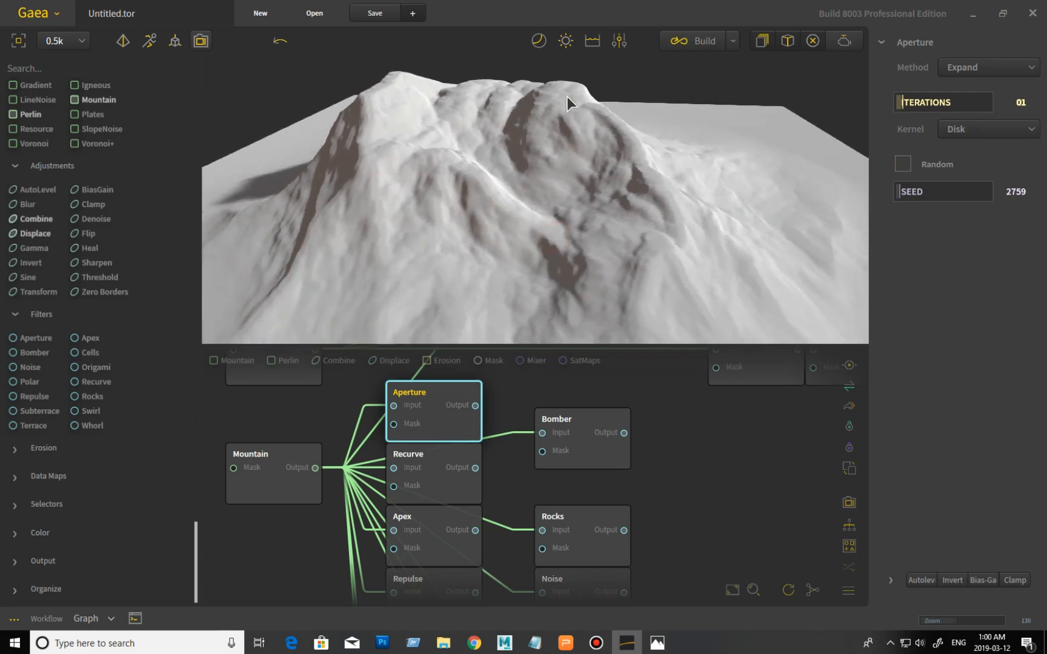
pyautogui.moveTo(577, 197)
pyautogui.mouseDown()
pyautogui.moveTo(498, 200)
pyautogui.moveTo(608, 199)
pyautogui.mouseUp()
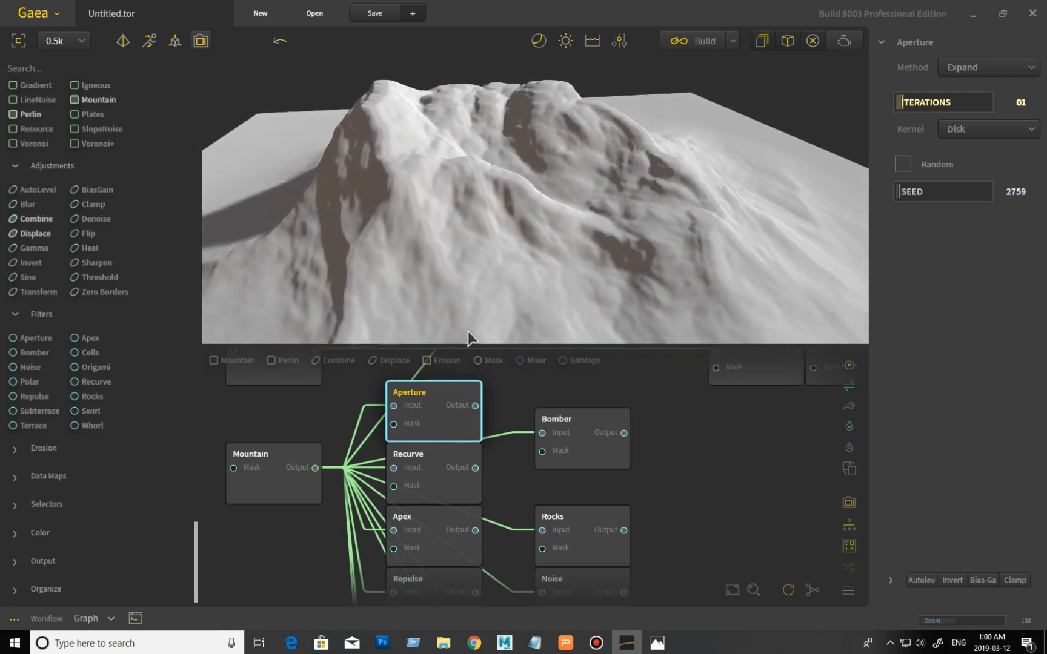
# Preview the Mountain node's unfiltered terrain and examine its peaks from different angles.
pyautogui.click(279, 482)
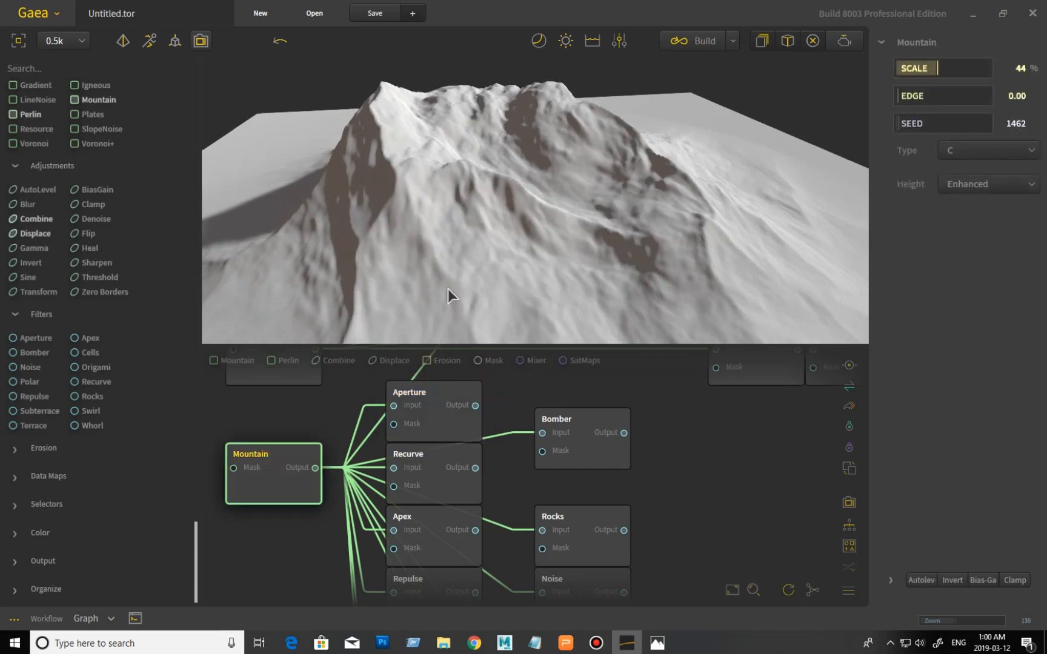
pyautogui.moveTo(406, 168); pyautogui.dragTo(383, 95)
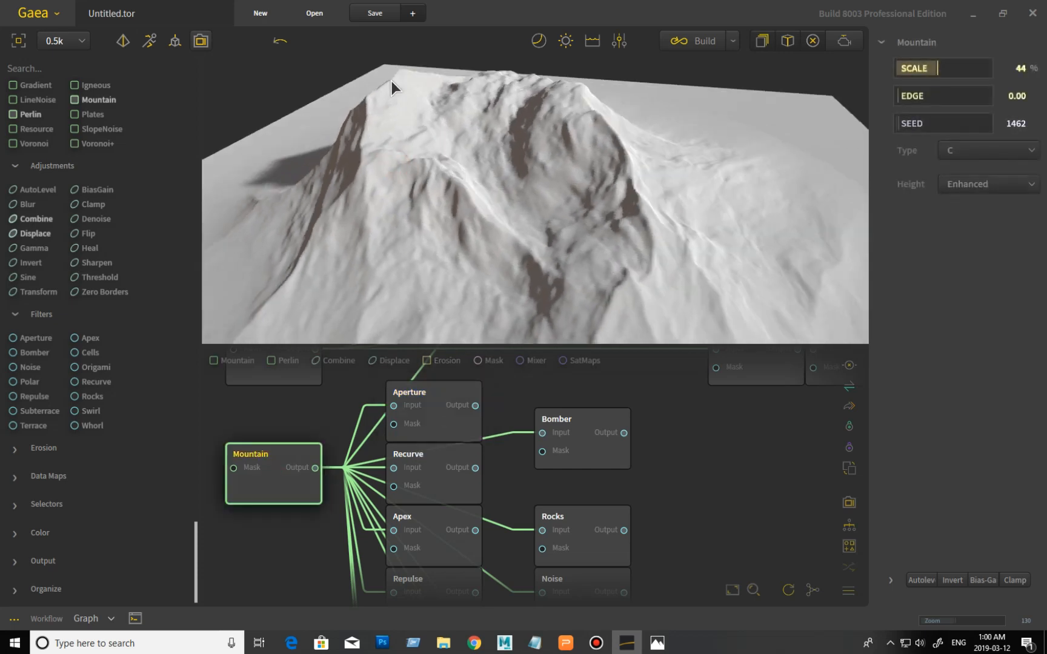
pyautogui.moveTo(552, 197); pyautogui.dragTo(532, 234)
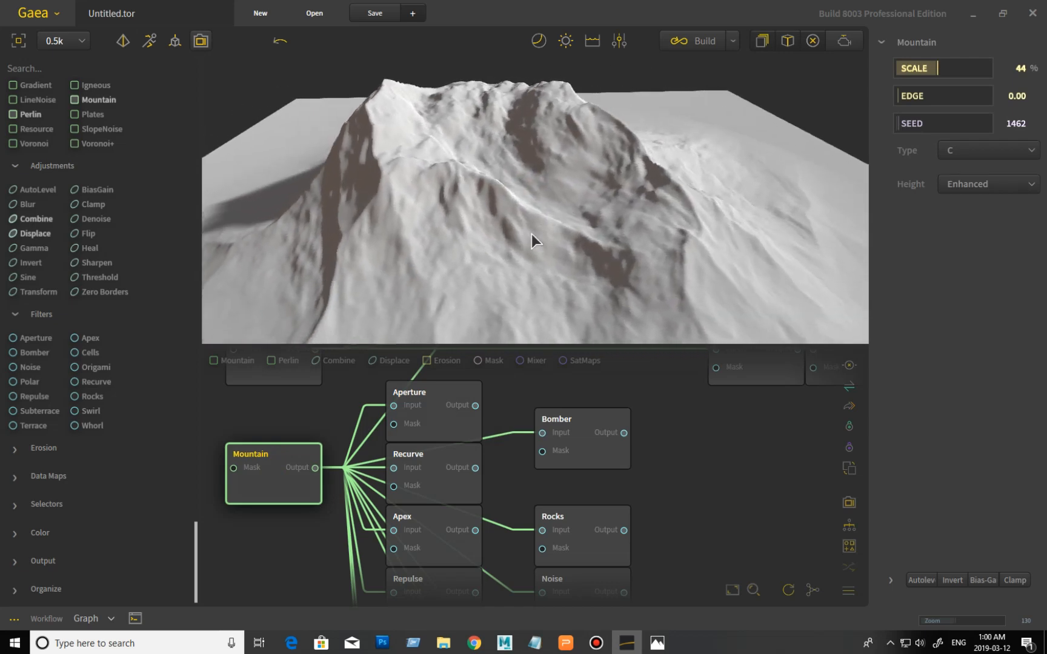
# Switch the Aperture node's method to Contract.
pyautogui.click(442, 428)
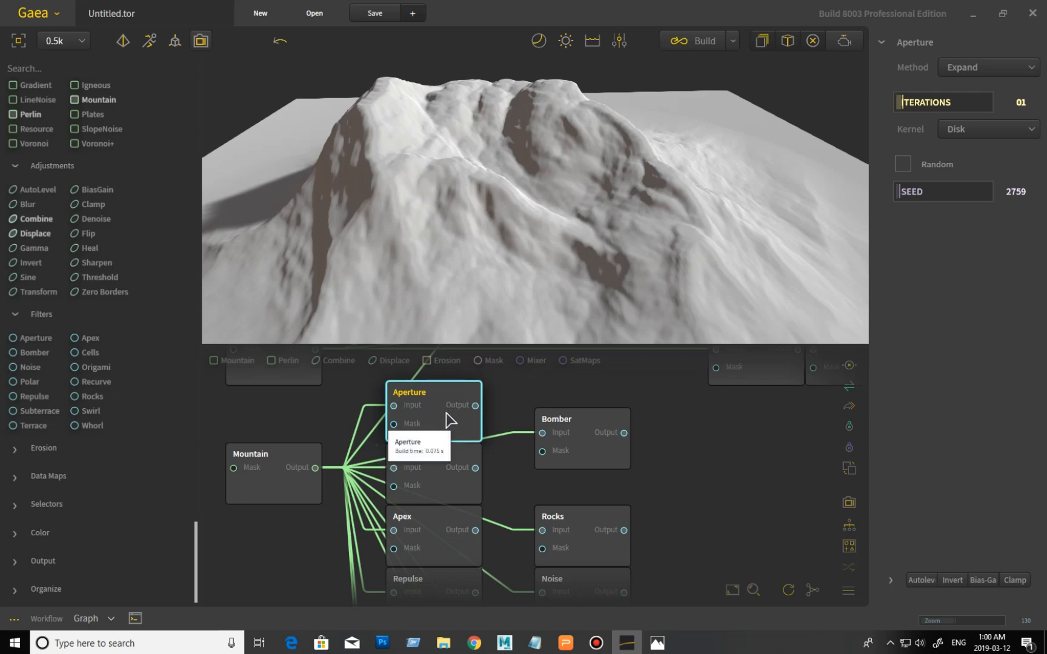
pyautogui.click(979, 67)
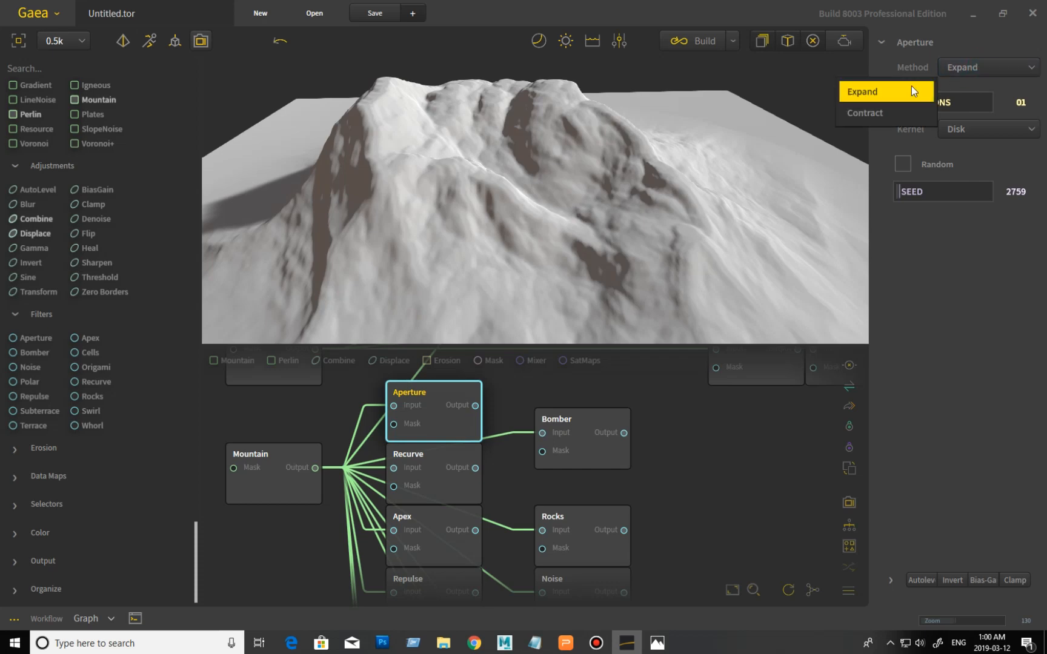
pyautogui.click(904, 109)
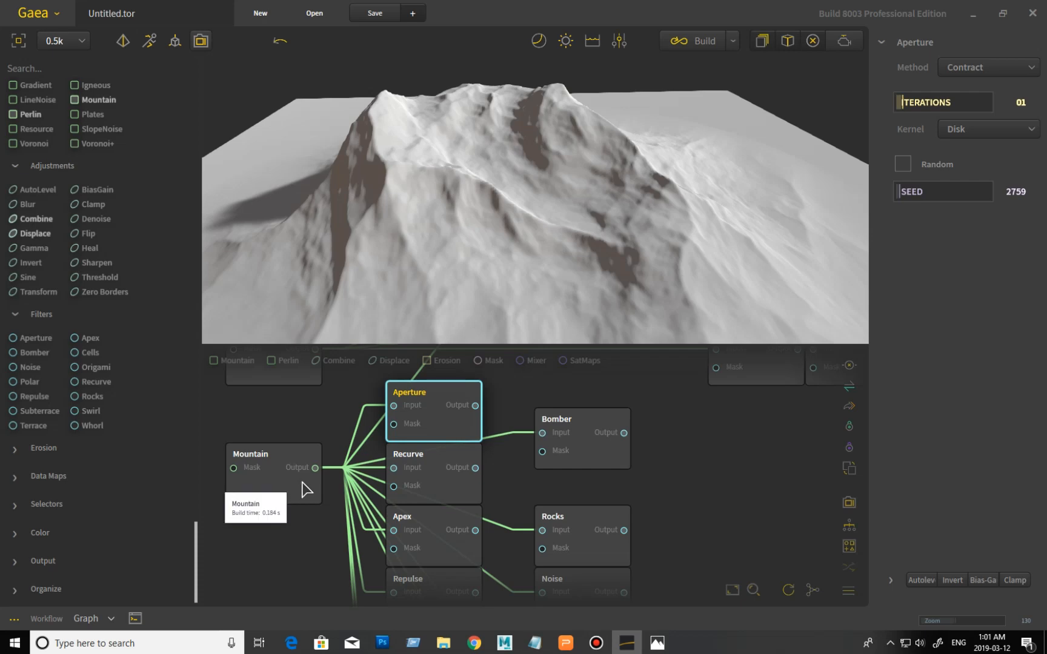
# Connect the Mountain output to the Aperture node's Mask input and compare the two nodes' terrain.
pyautogui.moveTo(315, 468); pyautogui.dragTo(394, 424)
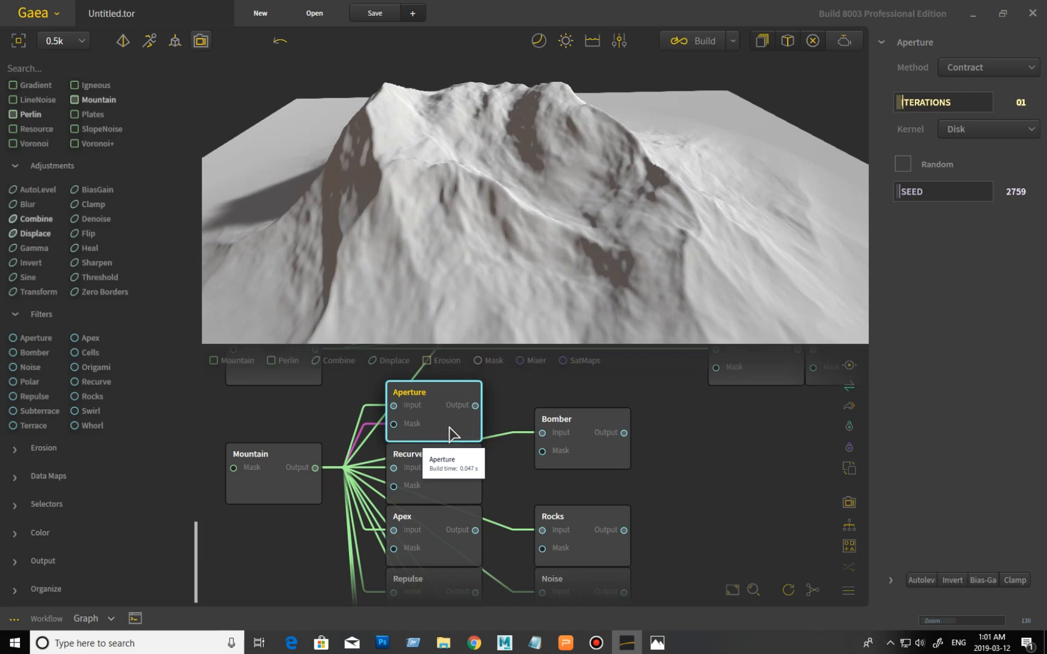
pyautogui.click(290, 483)
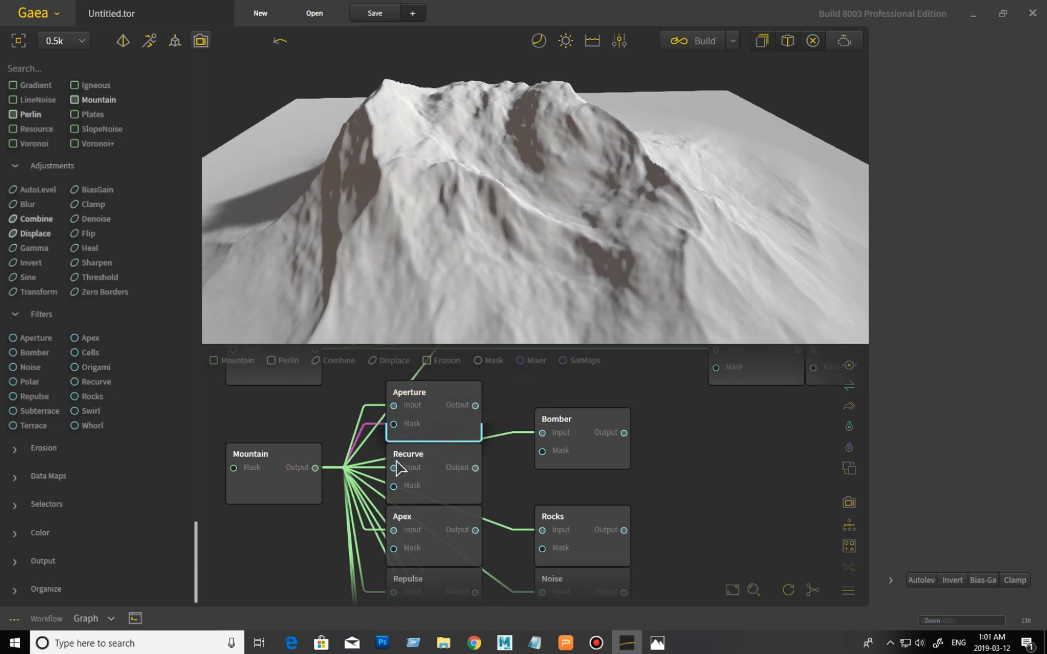
pyautogui.click(454, 419)
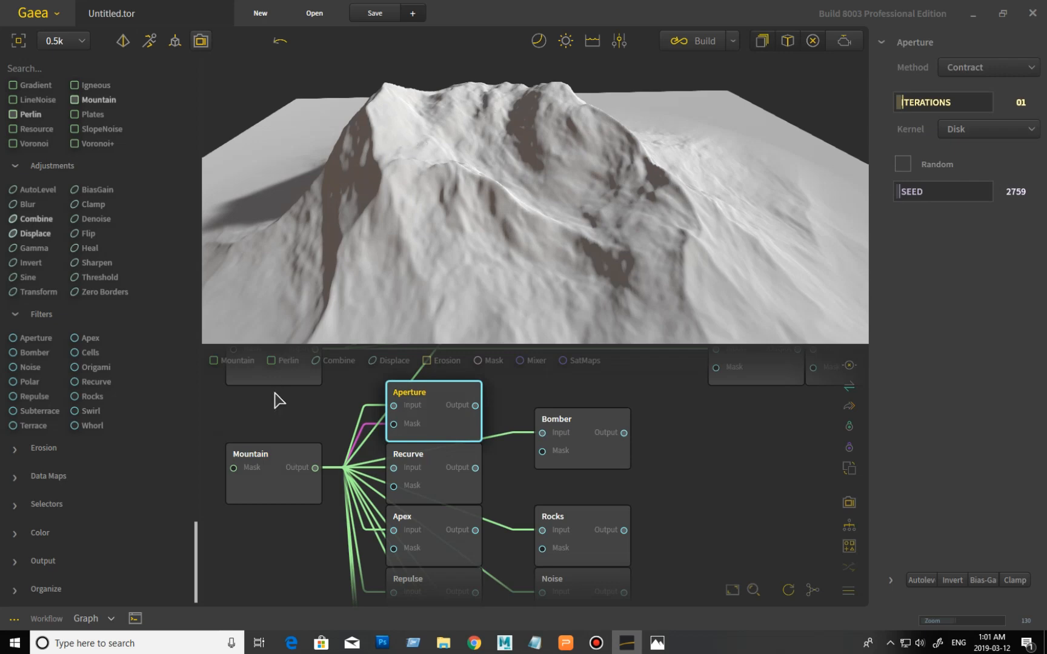
# Compare the Mountain node's terrain with the masked Aperture node's result.
pyautogui.click(278, 483)
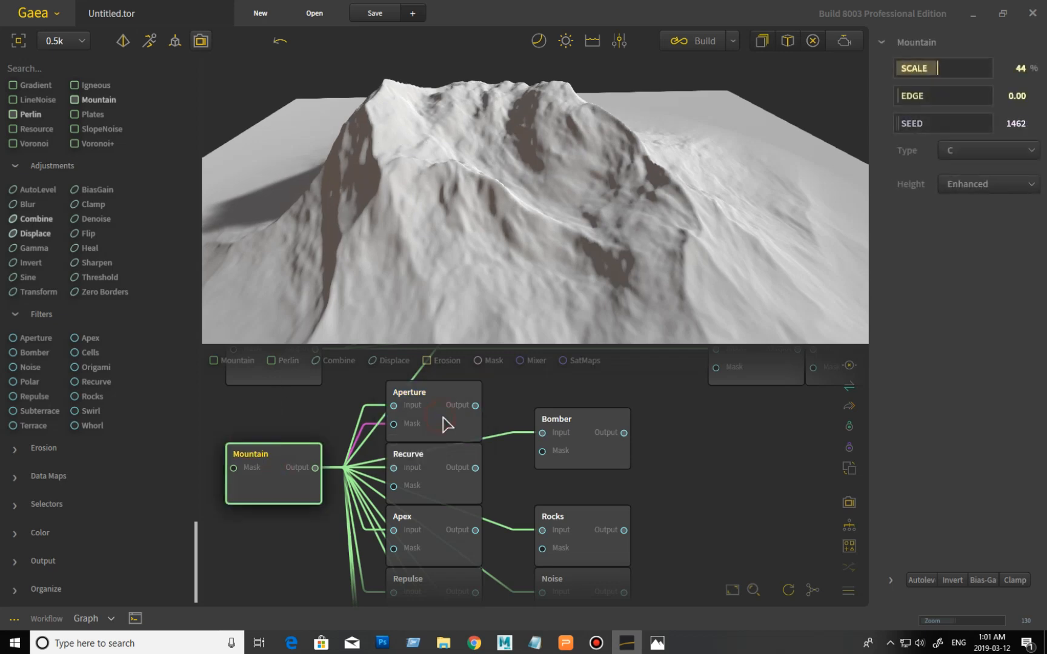
pyautogui.click(446, 424)
pyautogui.click(269, 506)
pyautogui.click(451, 427)
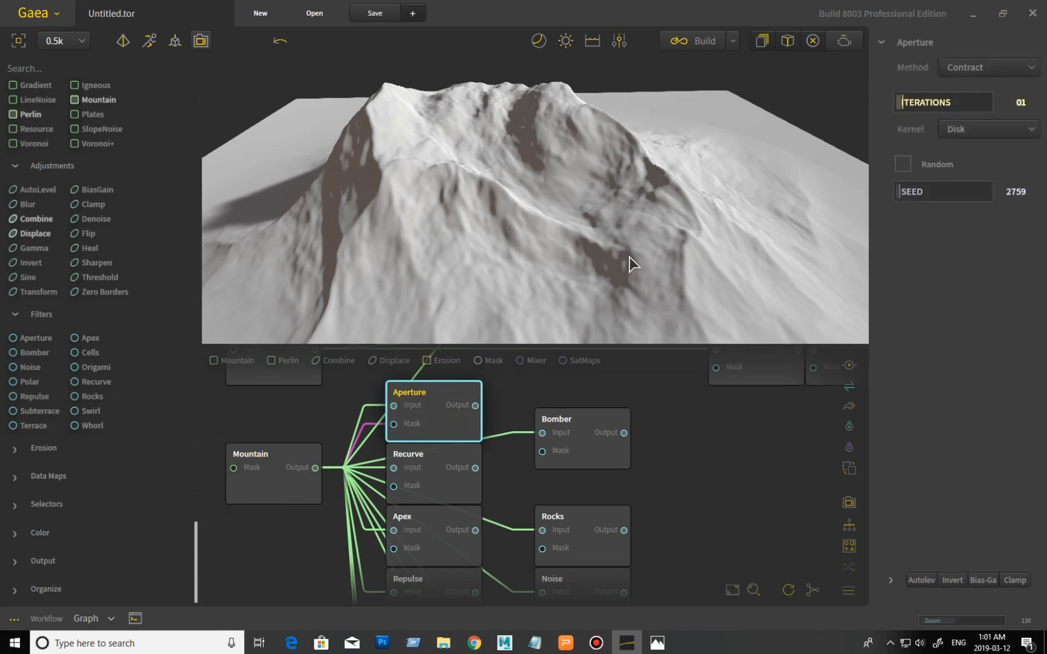
pyautogui.click(288, 478)
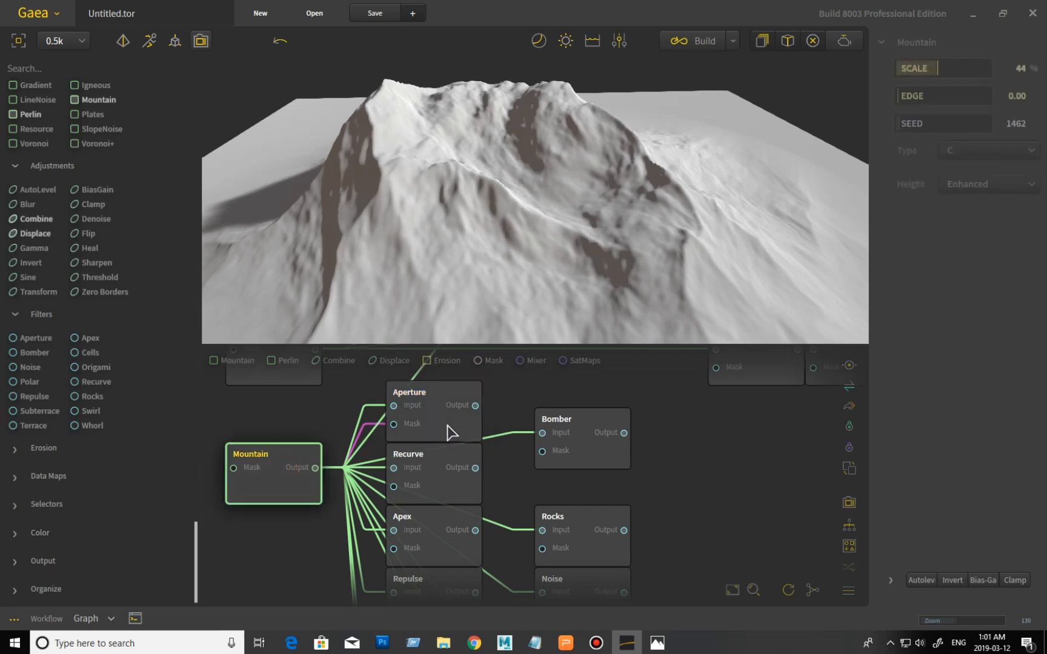
# Delete the connection from Mountain to the Aperture node's Mask input and preview the unmasked Aperture terrain.
pyautogui.click(372, 431)
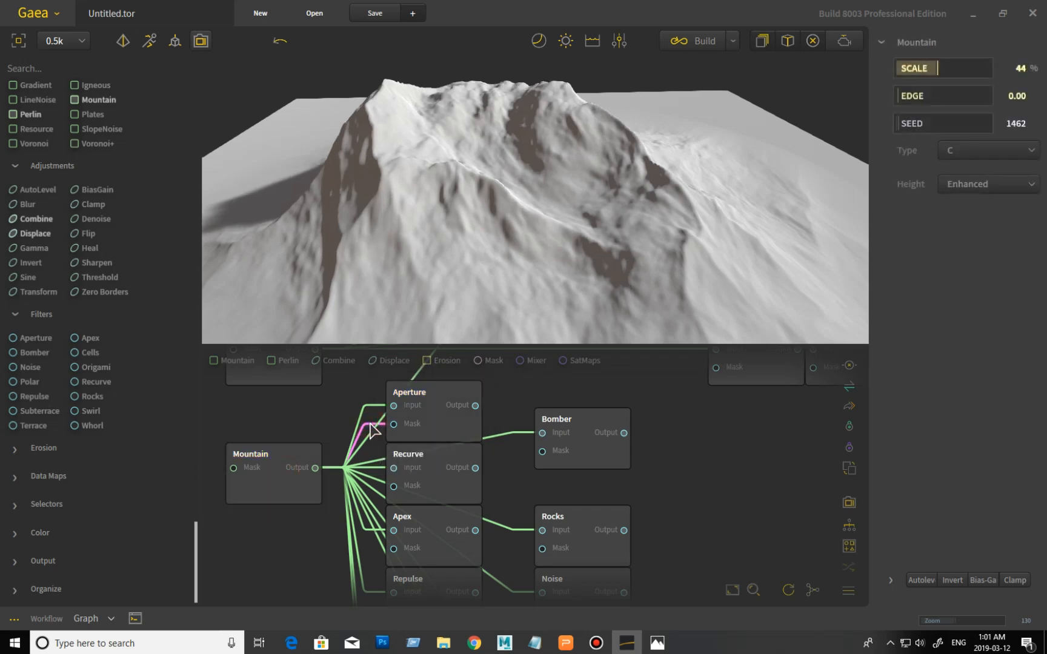
pyautogui.press('Delete')
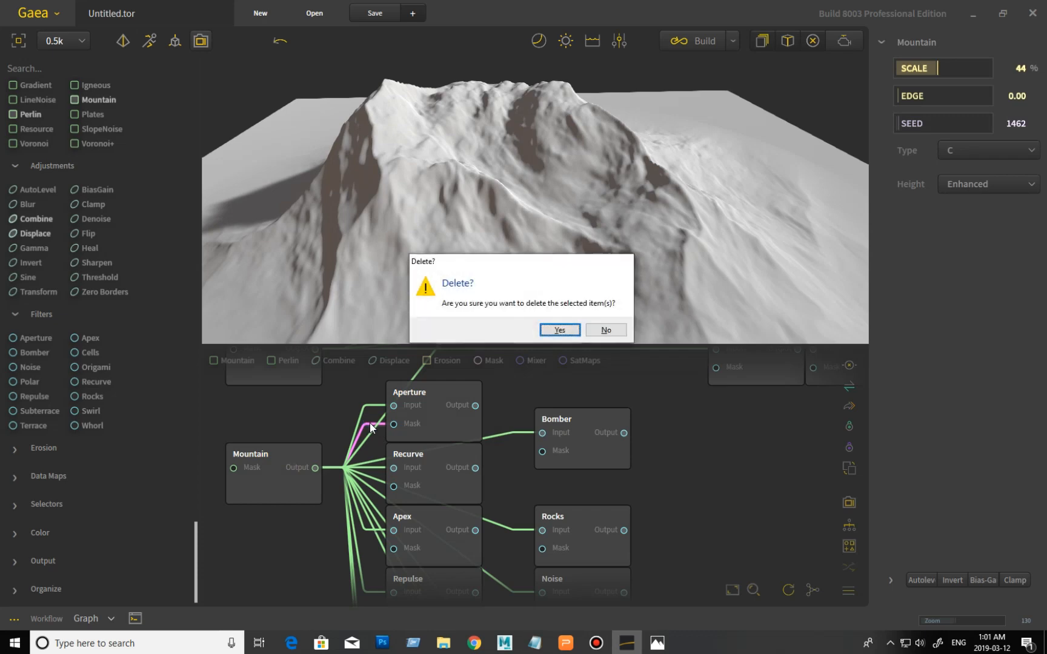
pyautogui.click(560, 329)
pyautogui.click(436, 423)
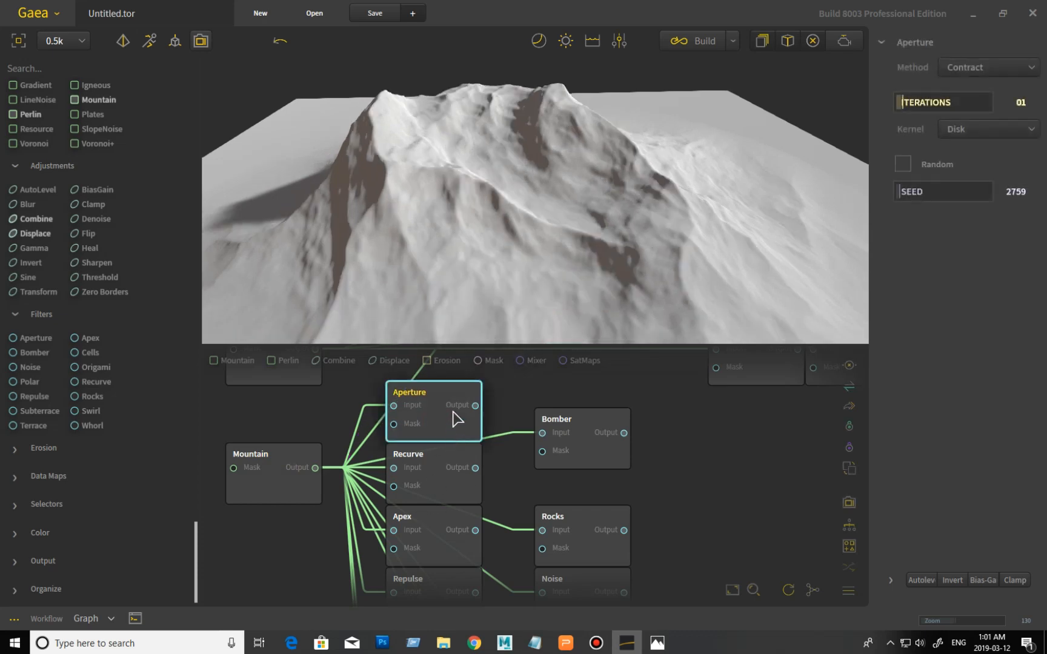
# Preview the Recurve node, examine its ridges and slopes from different angles, and compare them with the Mountain terrain.
pyautogui.click(454, 490)
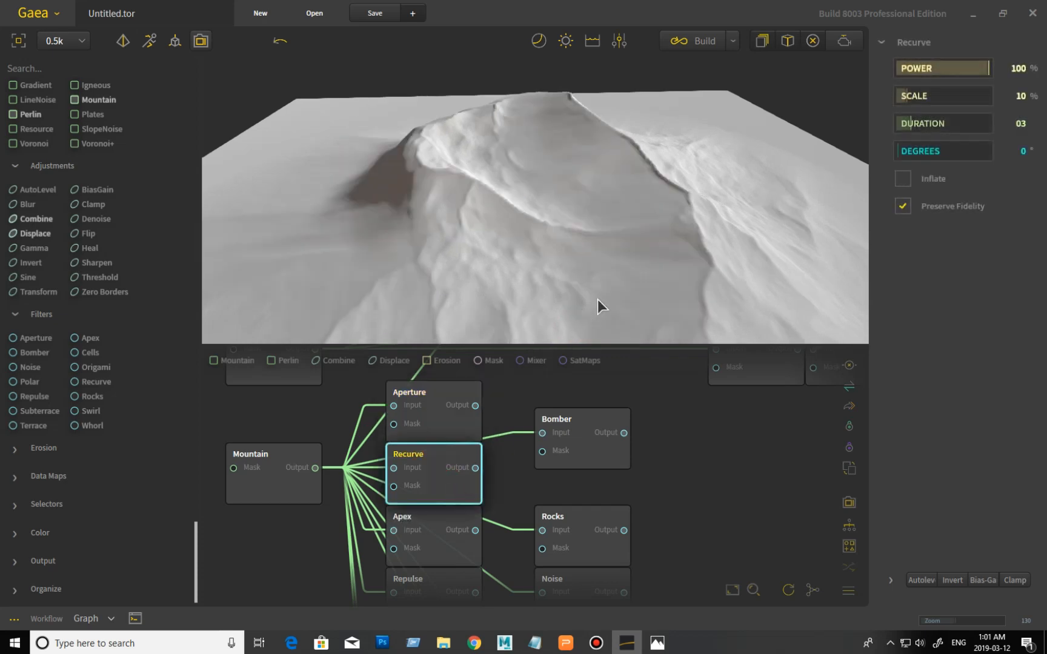
pyautogui.moveTo(501, 237); pyautogui.dragTo(573, 235)
pyautogui.moveTo(447, 218); pyautogui.dragTo(621, 221)
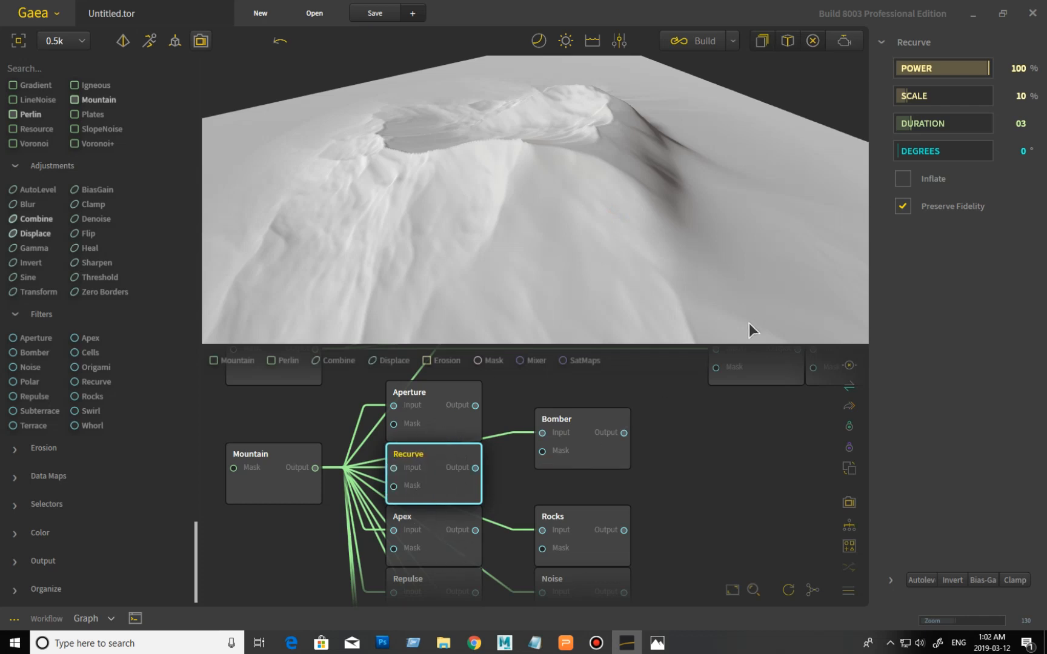
pyautogui.moveTo(521, 220); pyautogui.dragTo(715, 207)
pyautogui.click(902, 203)
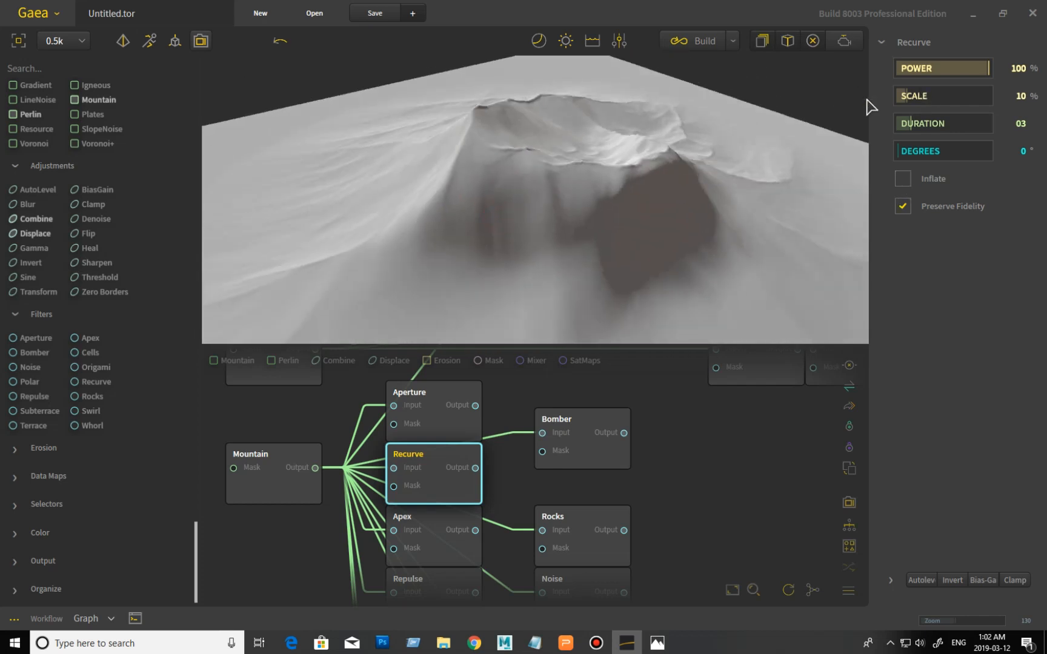
pyautogui.moveTo(602, 193)
pyautogui.mouseDown()
pyautogui.moveTo(448, 210)
pyautogui.moveTo(627, 205)
pyautogui.moveTo(549, 224)
pyautogui.mouseUp()
pyautogui.click(282, 485)
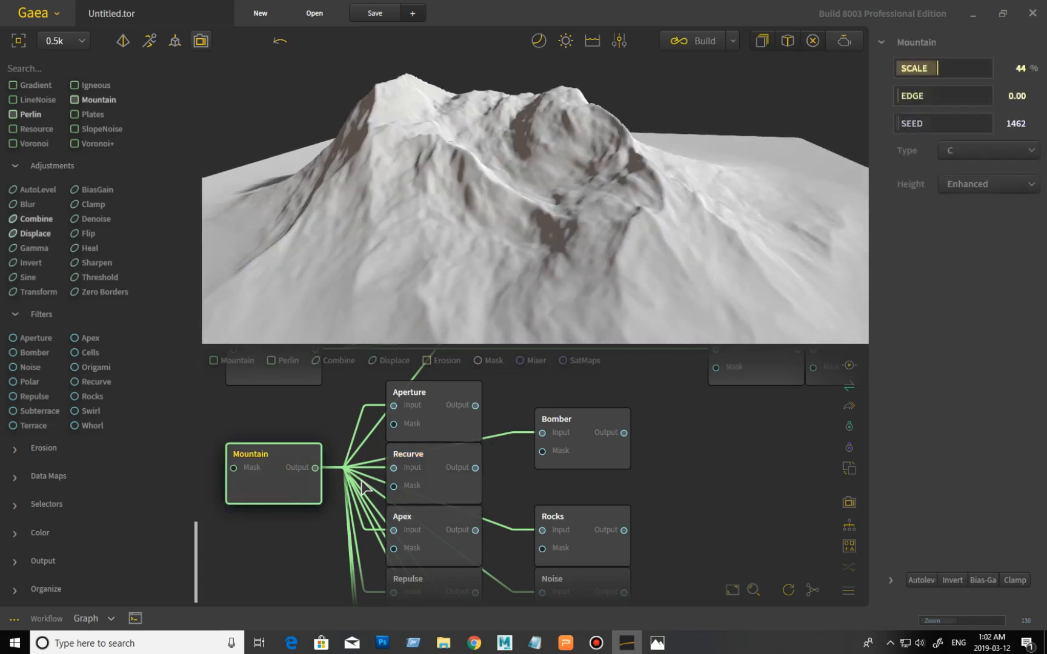
pyautogui.click(445, 488)
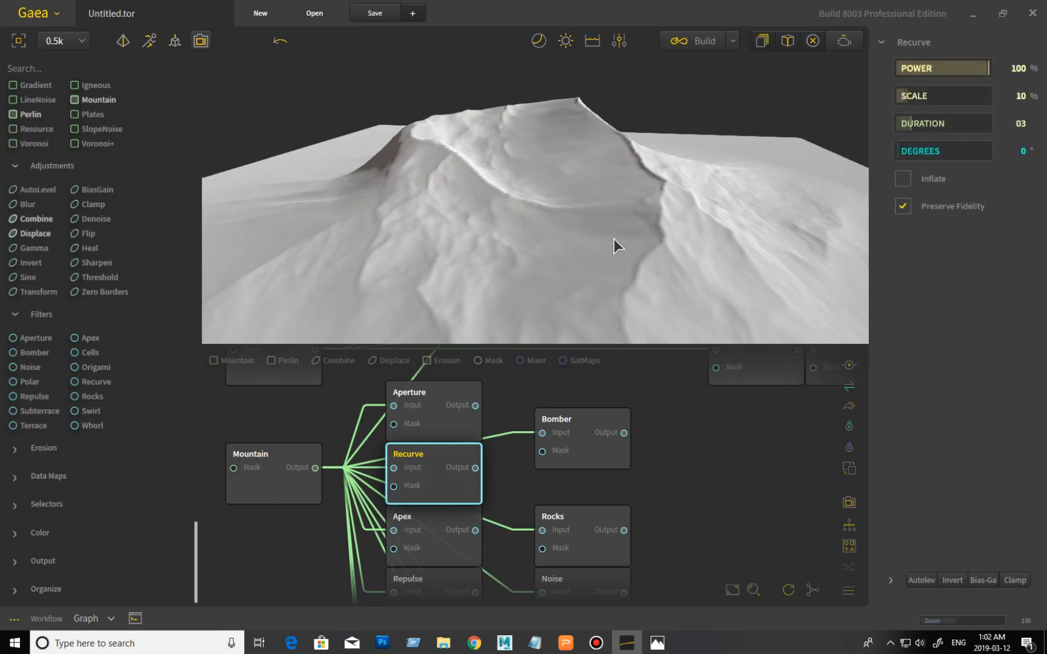
# Enable Inflate on the Recurve node, compare the result with the Mountain terrain and inspect it from several angles.
pyautogui.click(903, 179)
pyautogui.moveTo(412, 216); pyautogui.dragTo(480, 177)
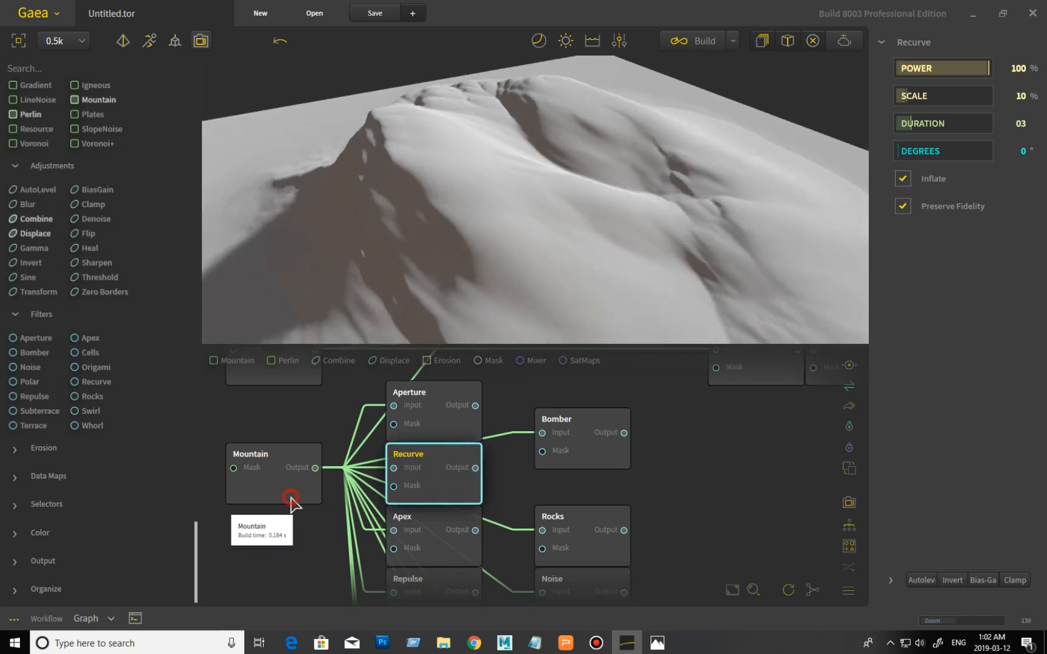
pyautogui.click(291, 501)
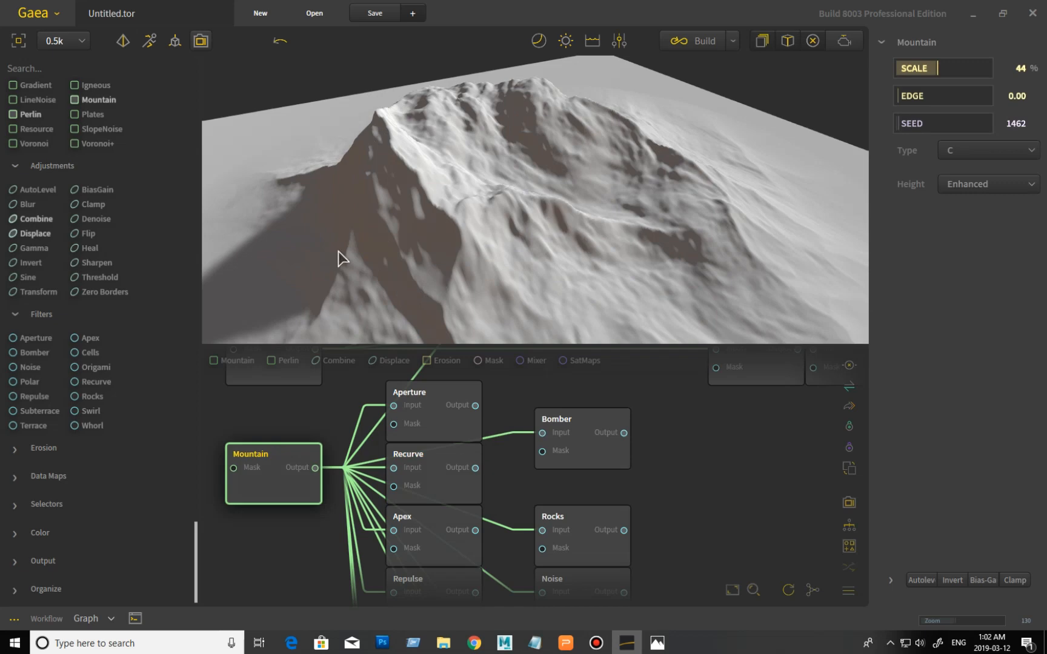
pyautogui.click(446, 479)
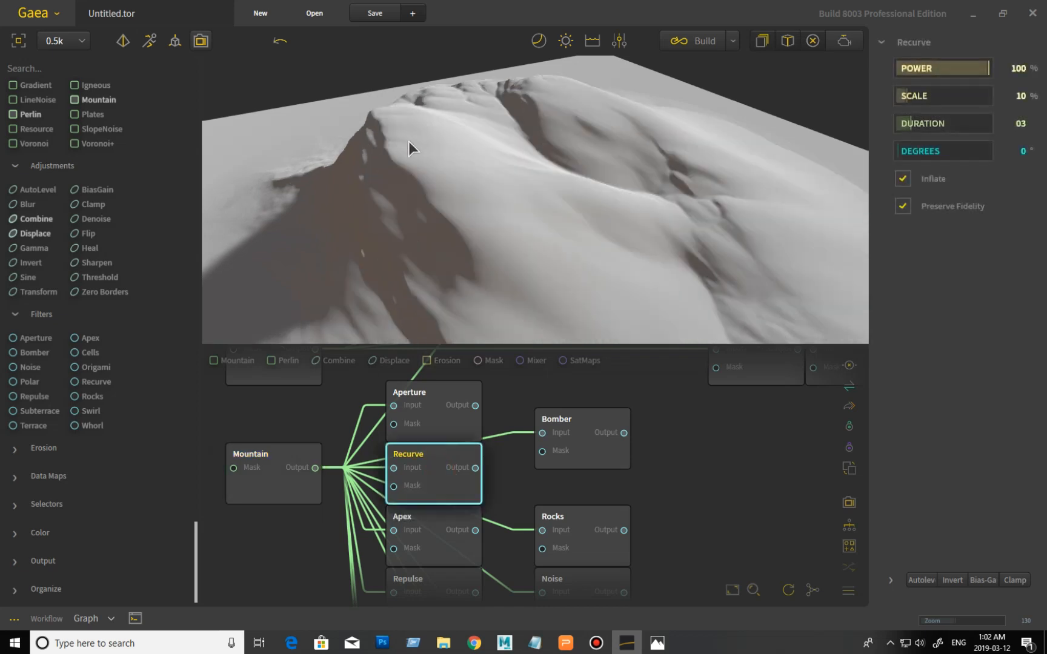
pyautogui.moveTo(779, 237); pyautogui.dragTo(394, 211)
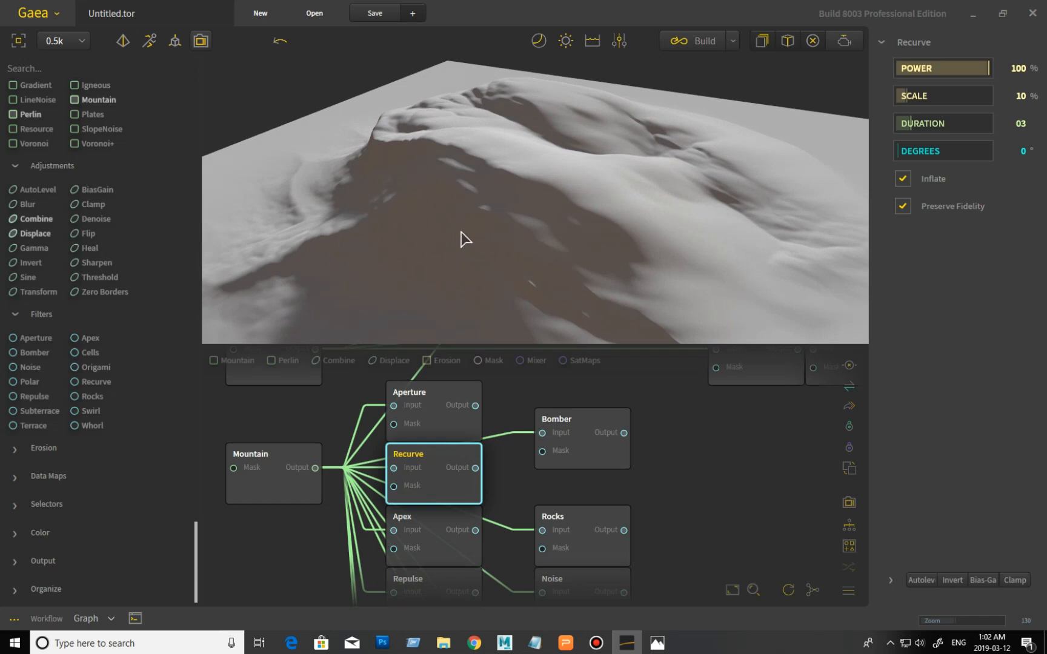
pyautogui.moveTo(485, 237); pyautogui.dragTo(535, 236)
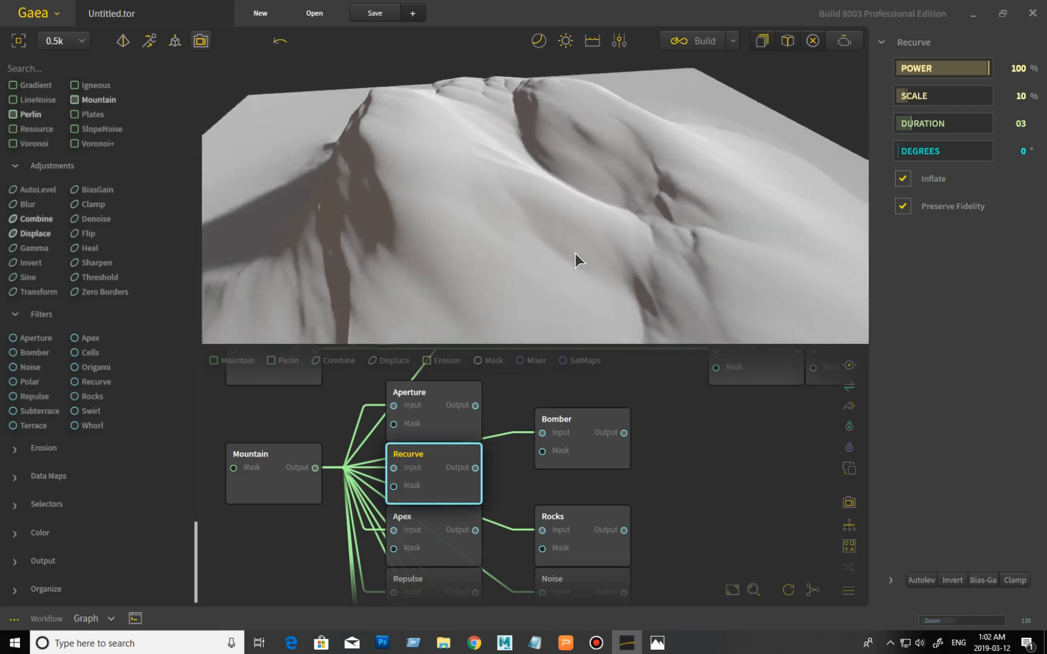
pyautogui.moveTo(631, 249)
pyautogui.mouseDown()
pyautogui.moveTo(463, 220)
pyautogui.moveTo(455, 251)
pyautogui.moveTo(561, 250)
pyautogui.moveTo(663, 222)
pyautogui.mouseUp()
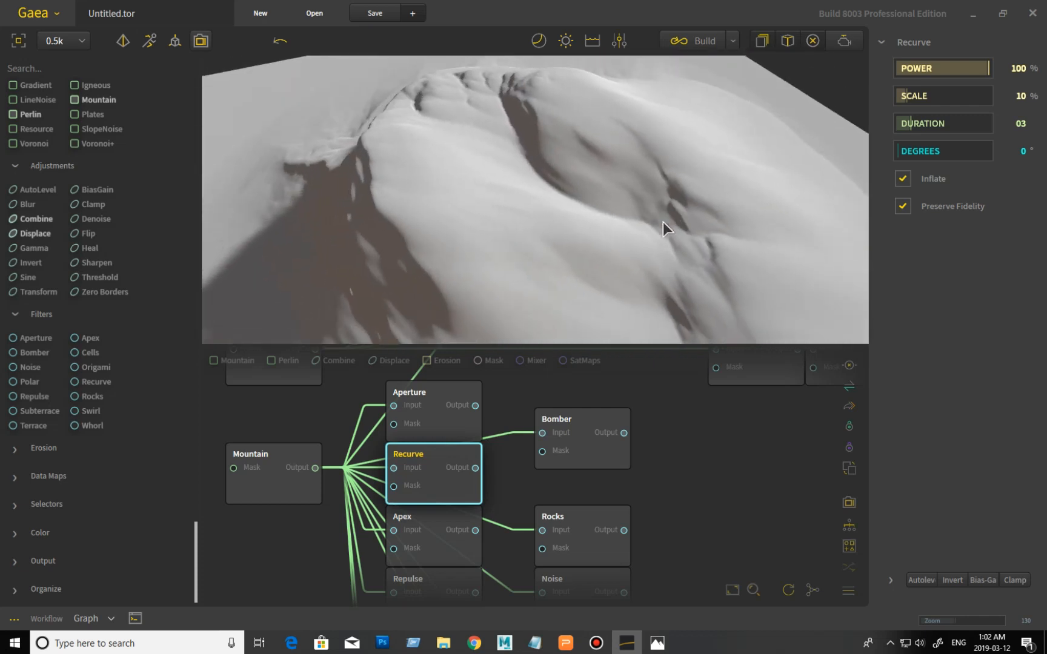
# Disable Inflate on the Recurve node and inspect the mountain's ridges.
pyautogui.click(903, 180)
pyautogui.moveTo(678, 218); pyautogui.dragTo(696, 251)
pyautogui.moveTo(671, 203); pyautogui.dragTo(637, 208)
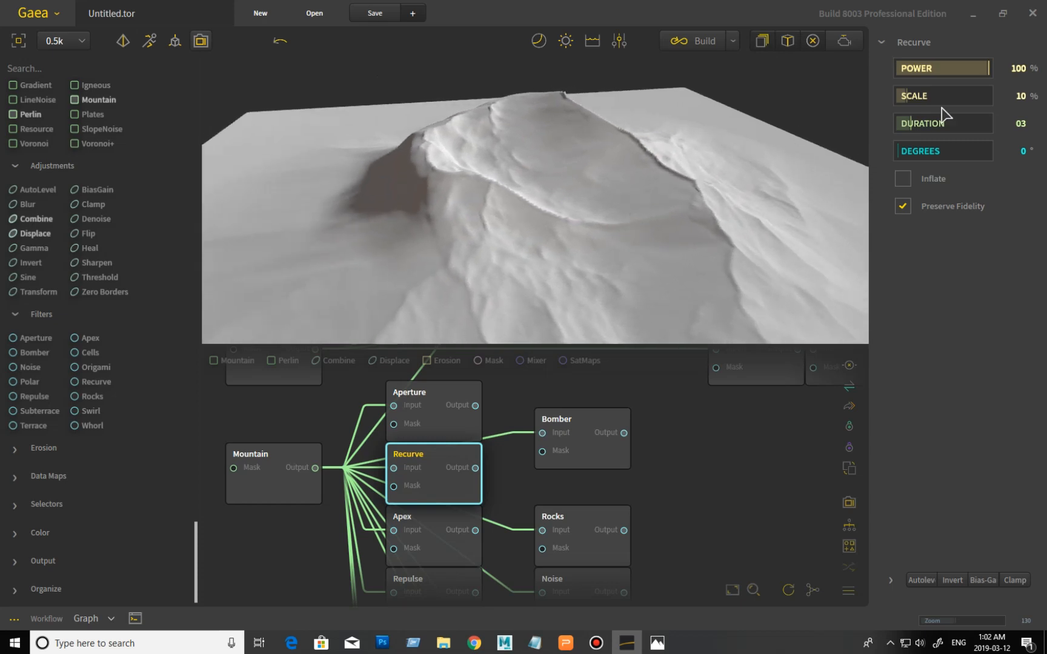
# Set the Recurve node's scale to 58% and compare its terrain with the Mountain node's.
pyautogui.moveTo(907, 96); pyautogui.dragTo(950, 96)
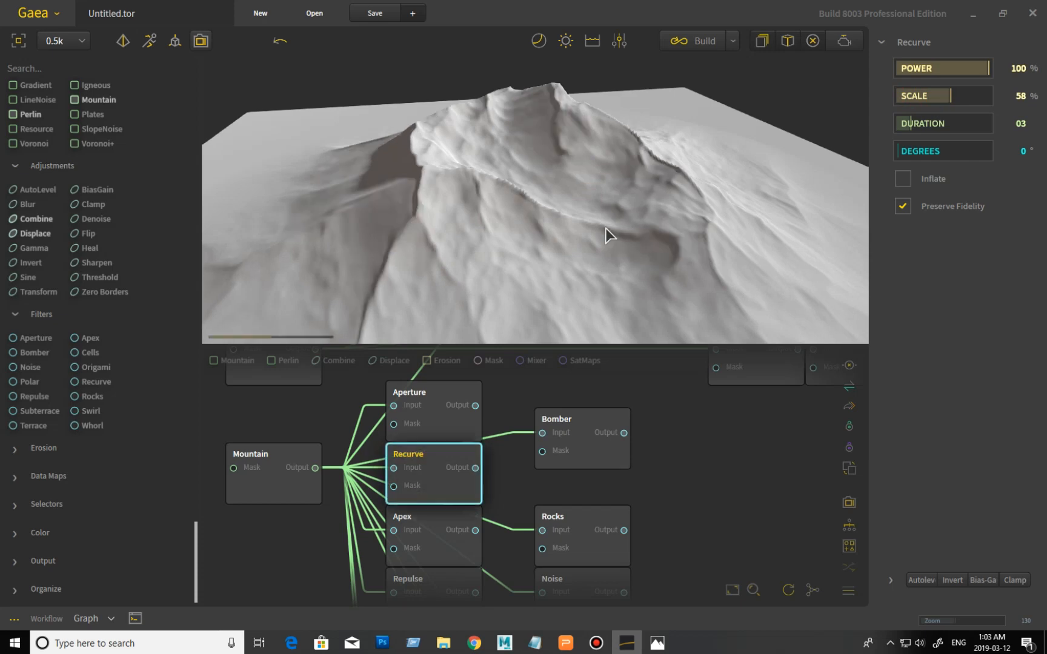
pyautogui.click(297, 464)
pyautogui.click(434, 467)
pyautogui.moveTo(374, 221)
pyautogui.mouseDown()
pyautogui.moveTo(534, 218)
pyautogui.moveTo(382, 227)
pyautogui.mouseUp()
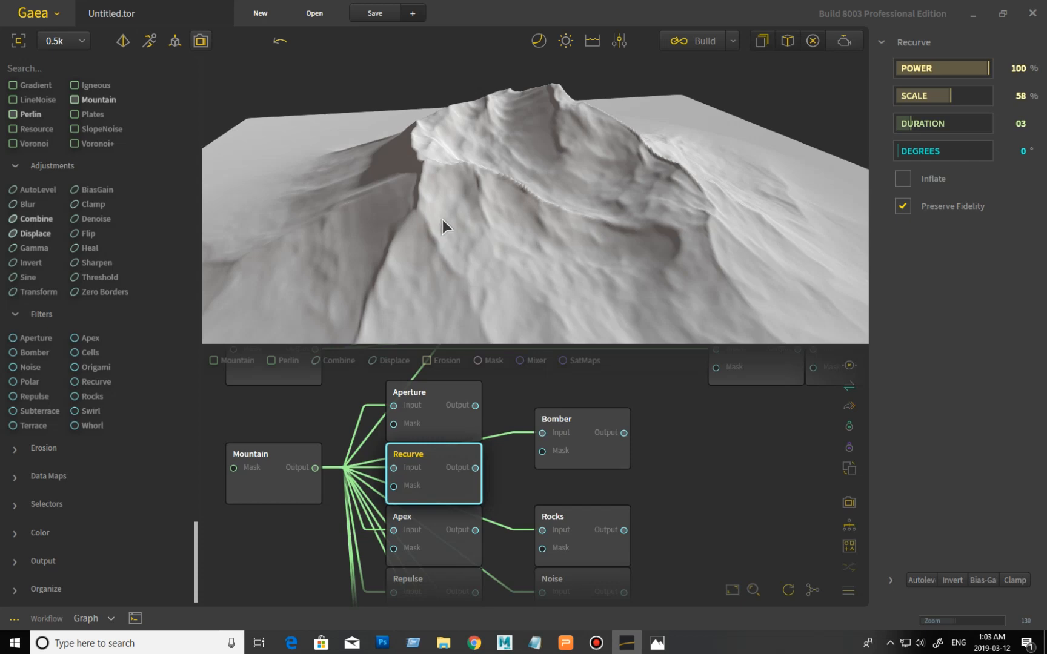
pyautogui.moveTo(418, 226)
pyautogui.mouseDown()
pyautogui.moveTo(533, 226)
pyautogui.moveTo(378, 253)
pyautogui.moveTo(639, 199)
pyautogui.moveTo(630, 204)
pyautogui.mouseUp()
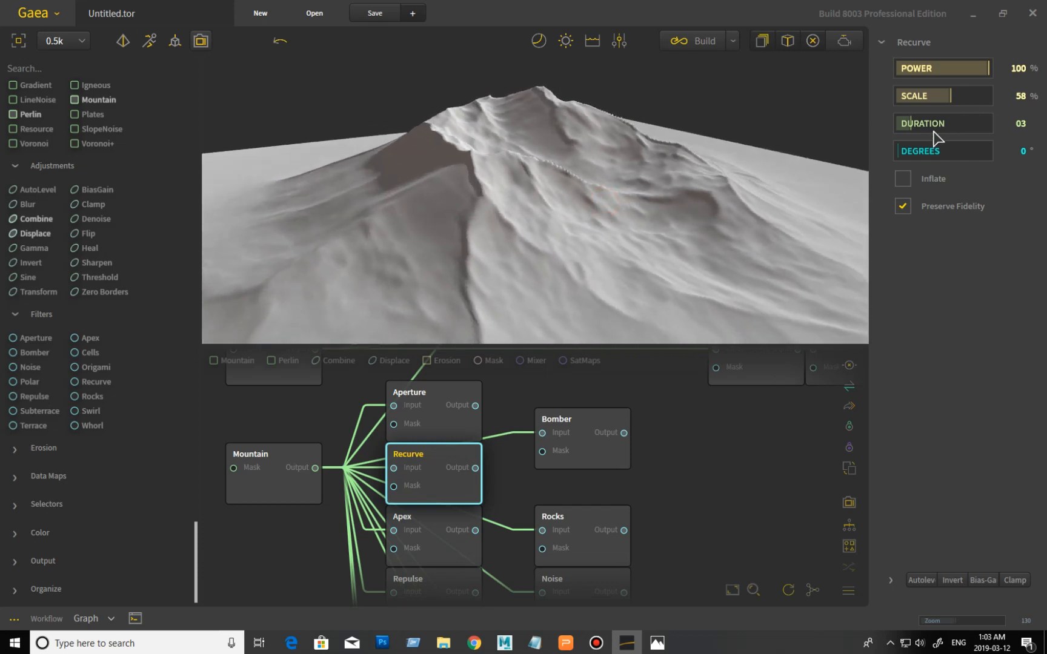
# Set the Recurve node's duration to 7, and try its power at 90% before restoring 100%.
pyautogui.moveTo(908, 123); pyautogui.dragTo(935, 126)
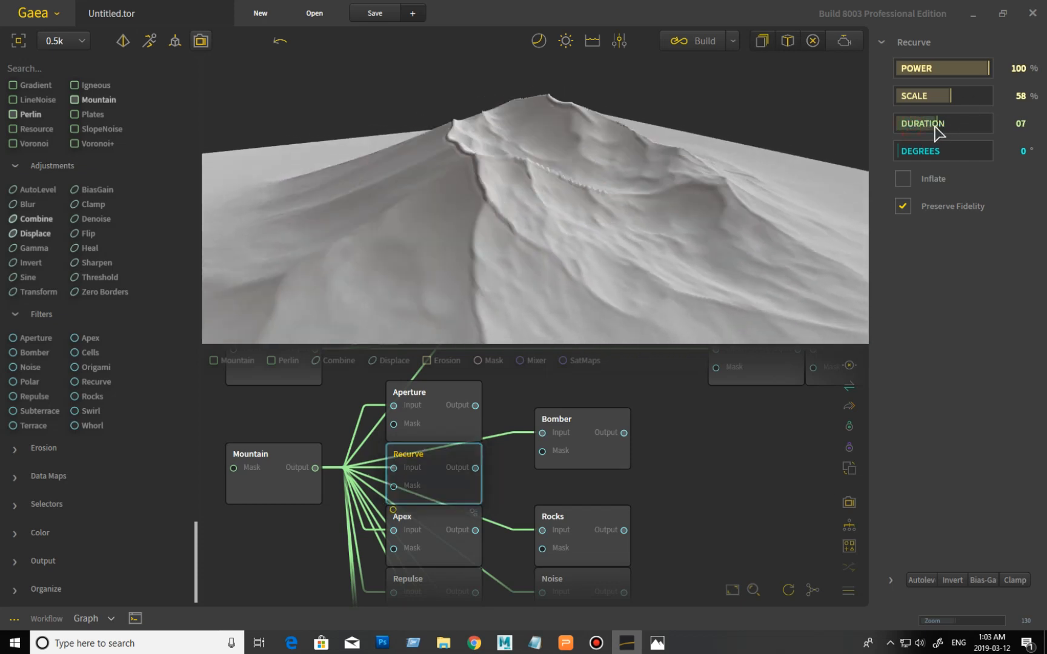
pyautogui.moveTo(648, 201); pyautogui.dragTo(668, 177)
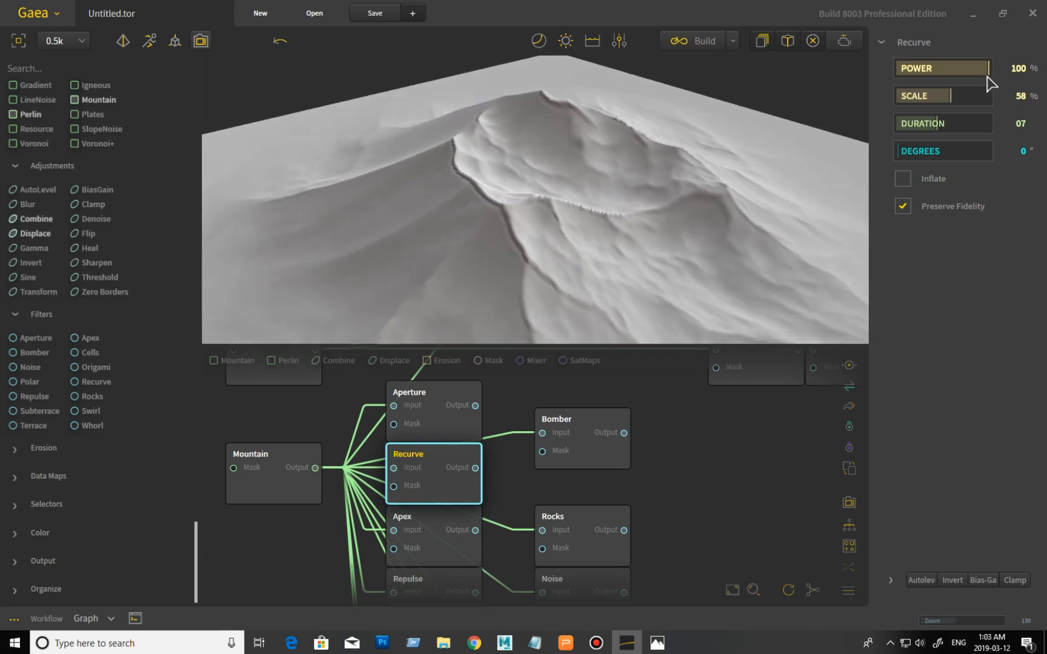
pyautogui.moveTo(977, 68)
pyautogui.mouseDown()
pyautogui.moveTo(903, 68)
pyautogui.moveTo(980, 69)
pyautogui.mouseUp()
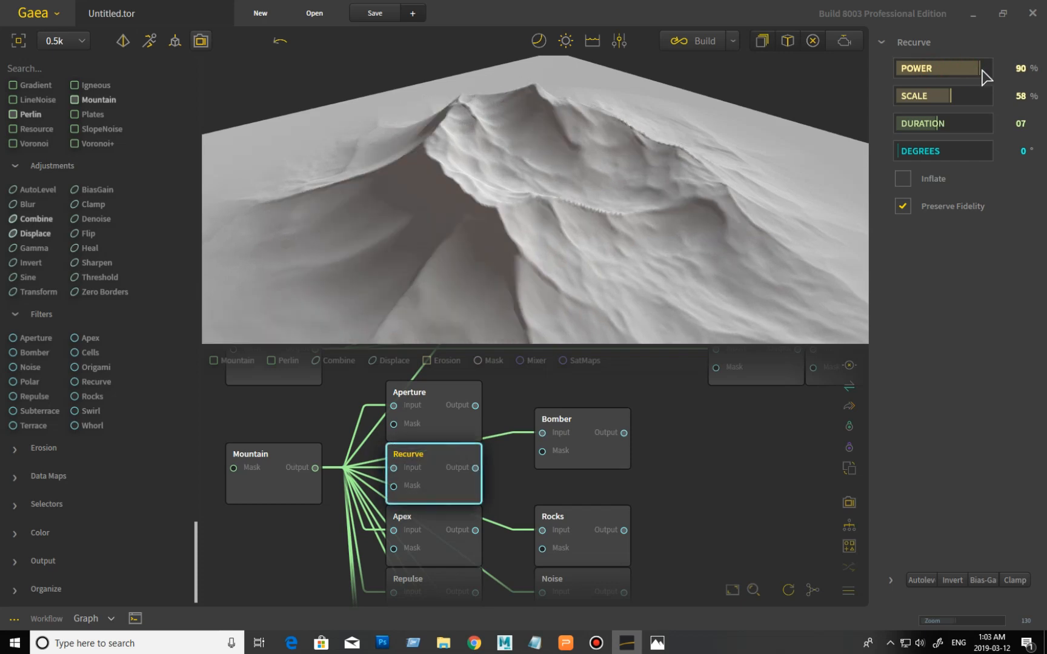
pyautogui.moveTo(980, 69); pyautogui.dragTo(994, 71)
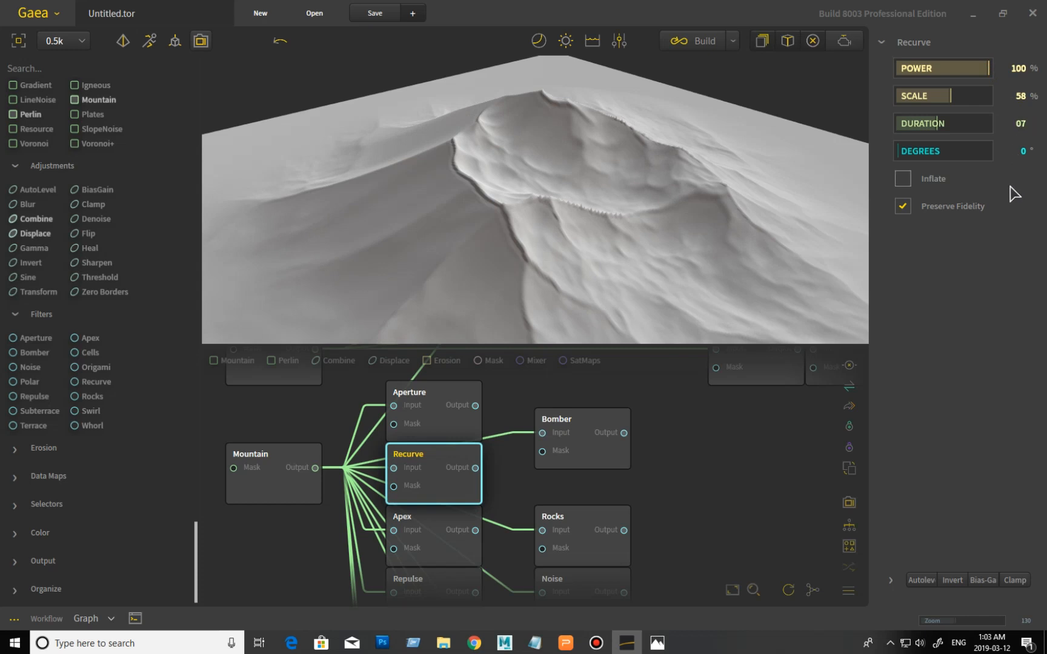
# Preview the Mountain and Apex nodes in turn and examine the whole Apex terrain from different angles.
pyautogui.moveTo(725, 535); pyautogui.dragTo(732, 444, button='middle')
pyautogui.click(289, 398)
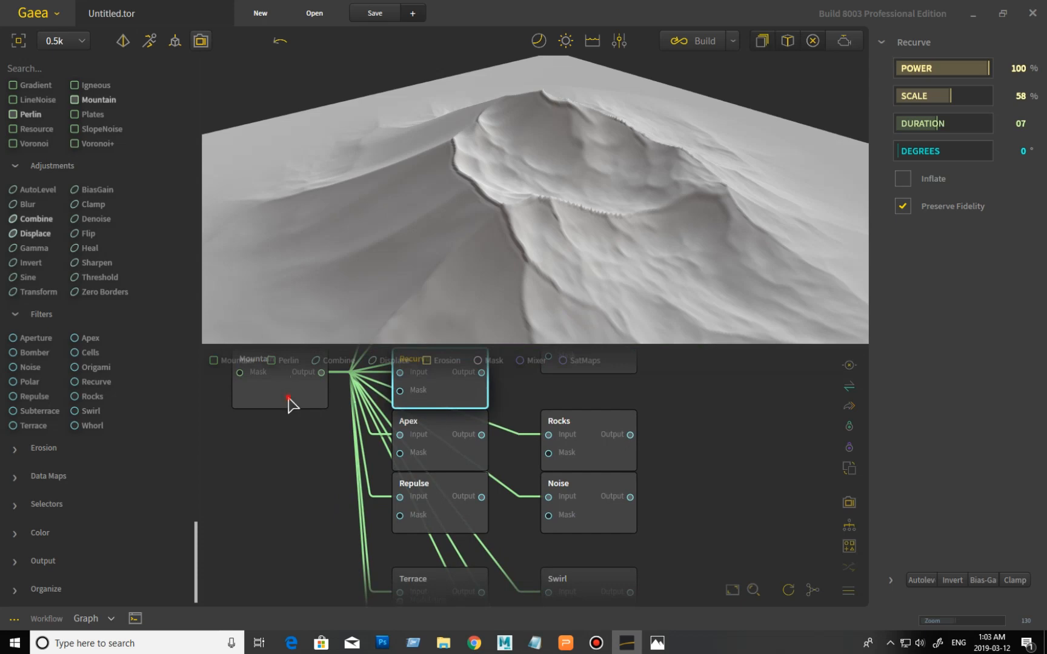
pyautogui.click(459, 465)
pyautogui.moveTo(652, 270); pyautogui.dragTo(575, 308)
pyautogui.scroll(-2, 566, 281)
pyautogui.moveTo(554, 265)
pyautogui.mouseDown()
pyautogui.moveTo(576, 263)
pyautogui.moveTo(589, 270)
pyautogui.moveTo(580, 281)
pyautogui.mouseUp()
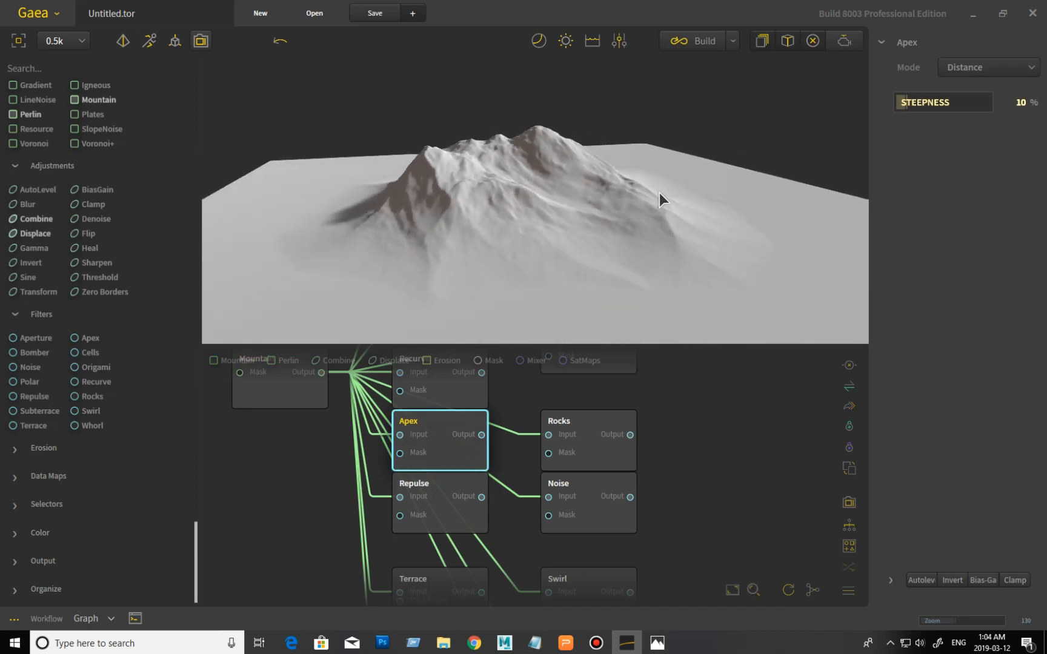
pyautogui.moveTo(606, 240); pyautogui.dragTo(619, 237)
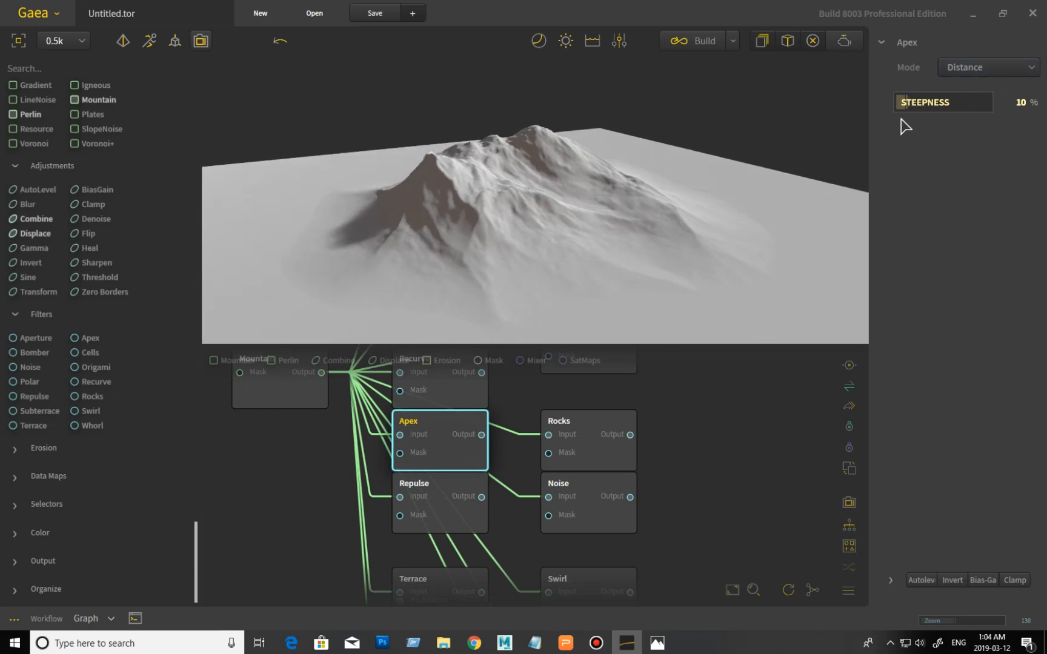
# Raise the Apex node's steepness to 25% and on to 39%, and compare its isolated peak with the Mountain terrain.
pyautogui.click(909, 102)
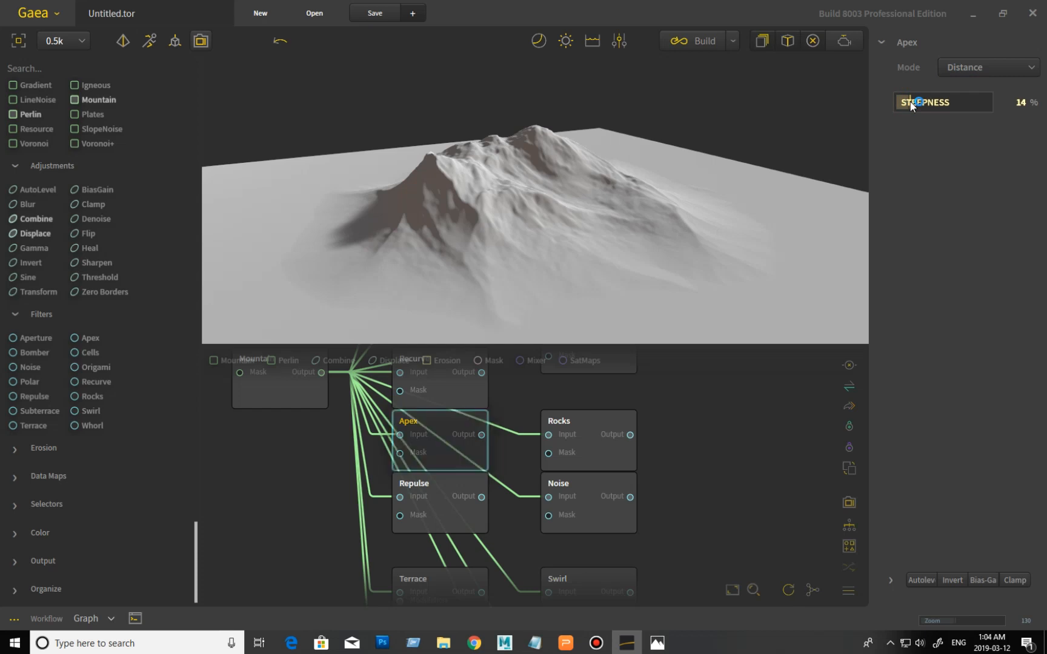
pyautogui.moveTo(914, 103); pyautogui.dragTo(921, 103)
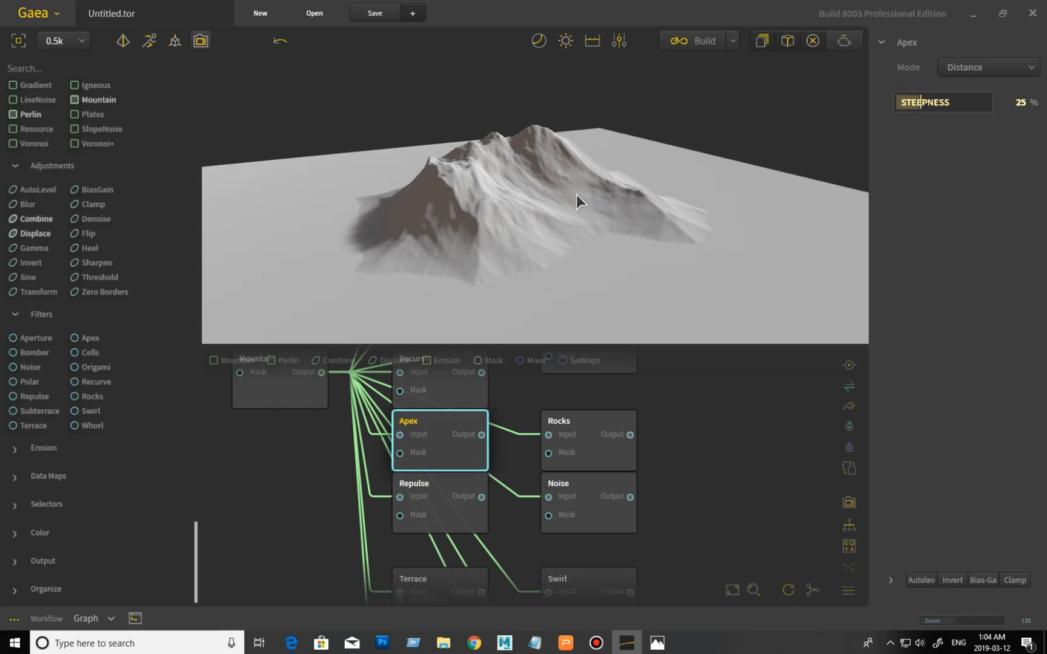
pyautogui.moveTo(569, 167); pyautogui.dragTo(496, 182)
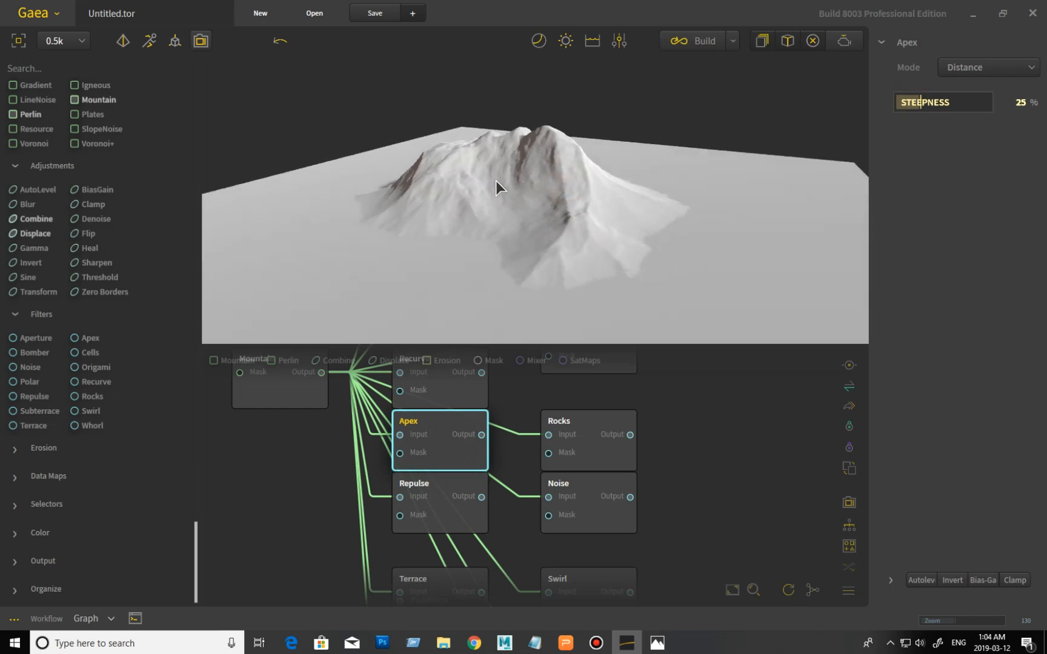
pyautogui.moveTo(920, 101); pyautogui.dragTo(934, 102)
pyautogui.moveTo(632, 214); pyautogui.dragTo(563, 226)
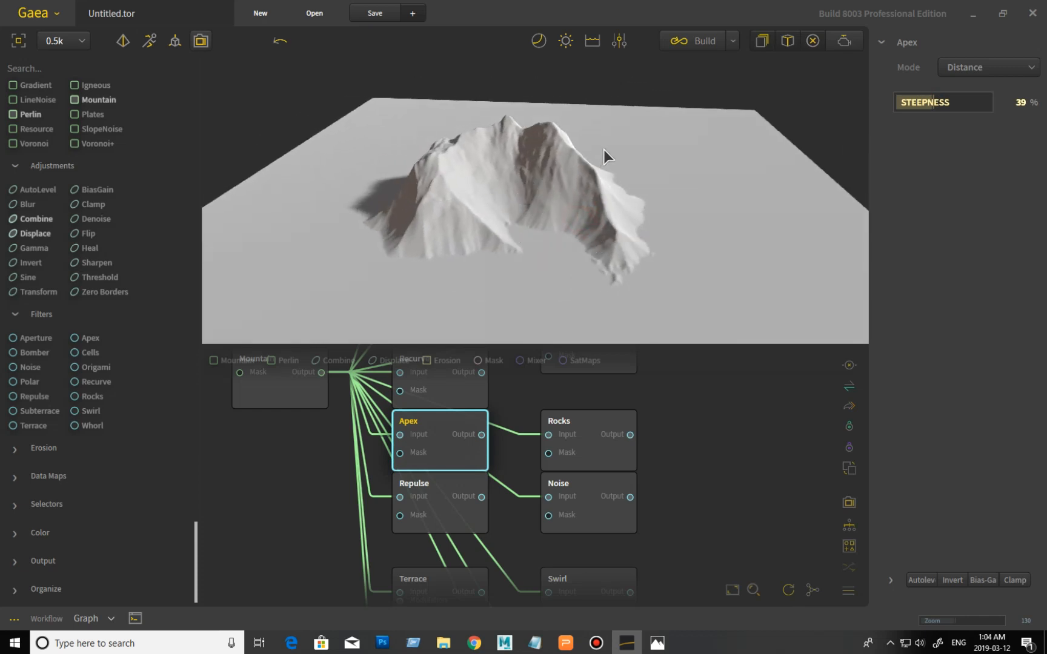
pyautogui.click(274, 397)
pyautogui.click(446, 467)
# Add a Combine node beside Rocks, connecting the Apex output to Input and the Mountain output to Input2.
pyautogui.moveTo(521, 454); pyautogui.dragTo(526, 502, button='middle')
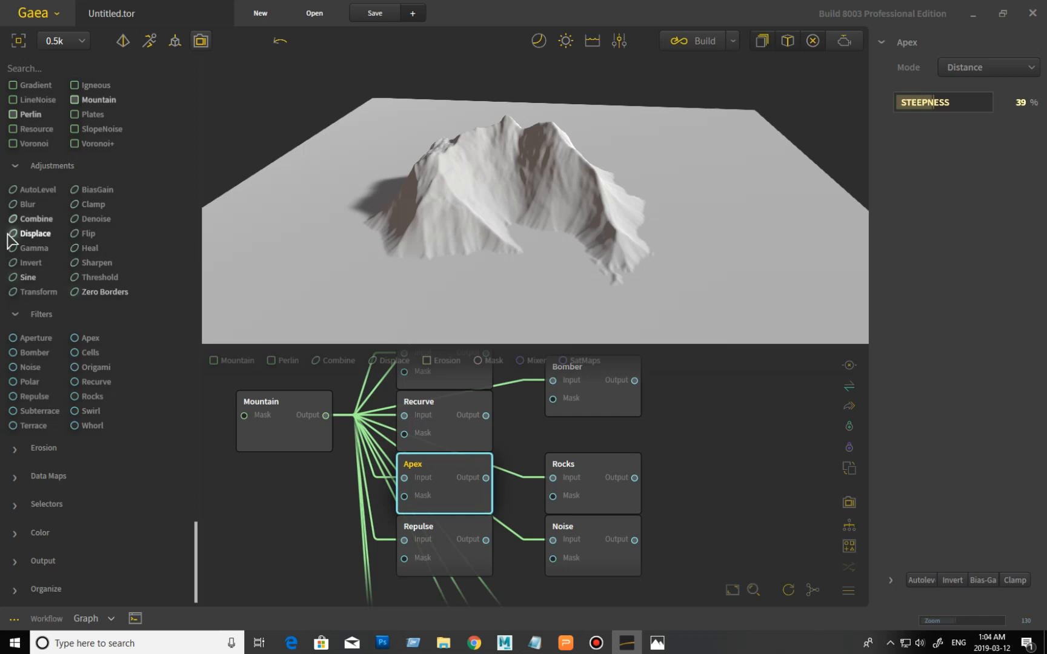
pyautogui.moveTo(30, 218); pyautogui.dragTo(383, 417)
pyautogui.moveTo(395, 430); pyautogui.dragTo(463, 490)
pyautogui.moveTo(572, 489); pyautogui.dragTo(721, 455)
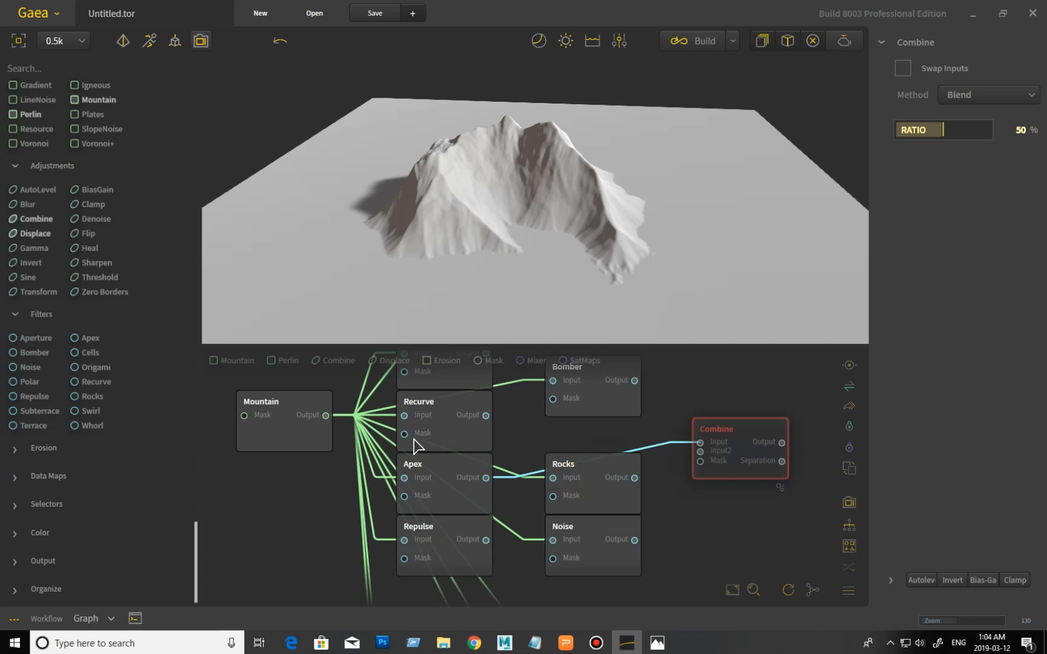
pyautogui.moveTo(326, 416); pyautogui.dragTo(701, 452)
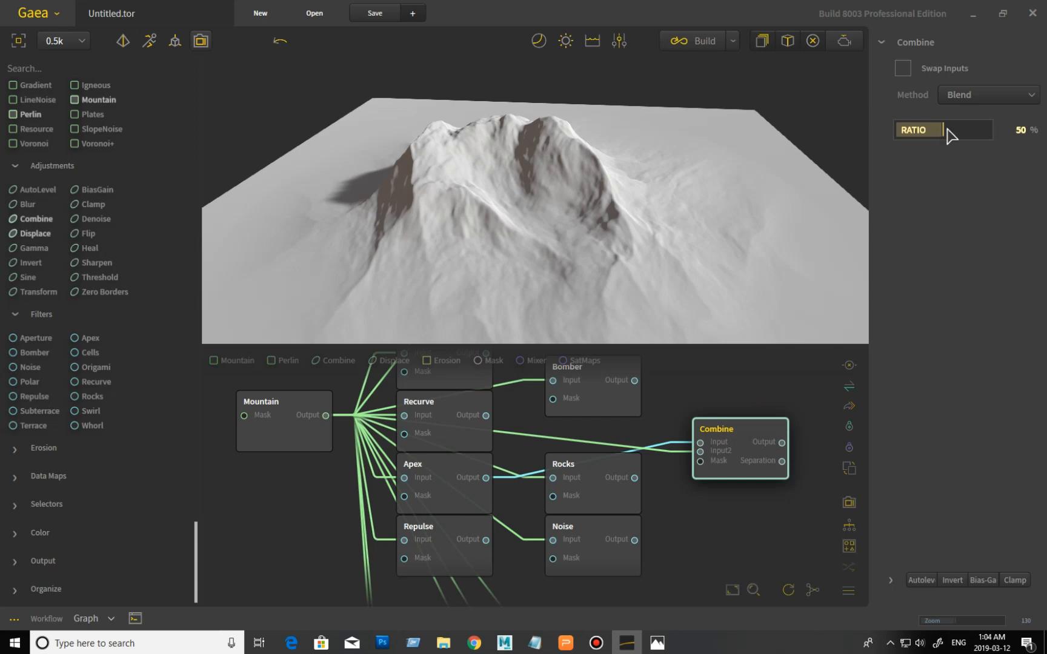
# Raise the Combine node's ratio to 100% in Blend, and try the Add method with the ratio lowered to 3%.
pyautogui.moveTo(942, 129); pyautogui.dragTo(990, 130)
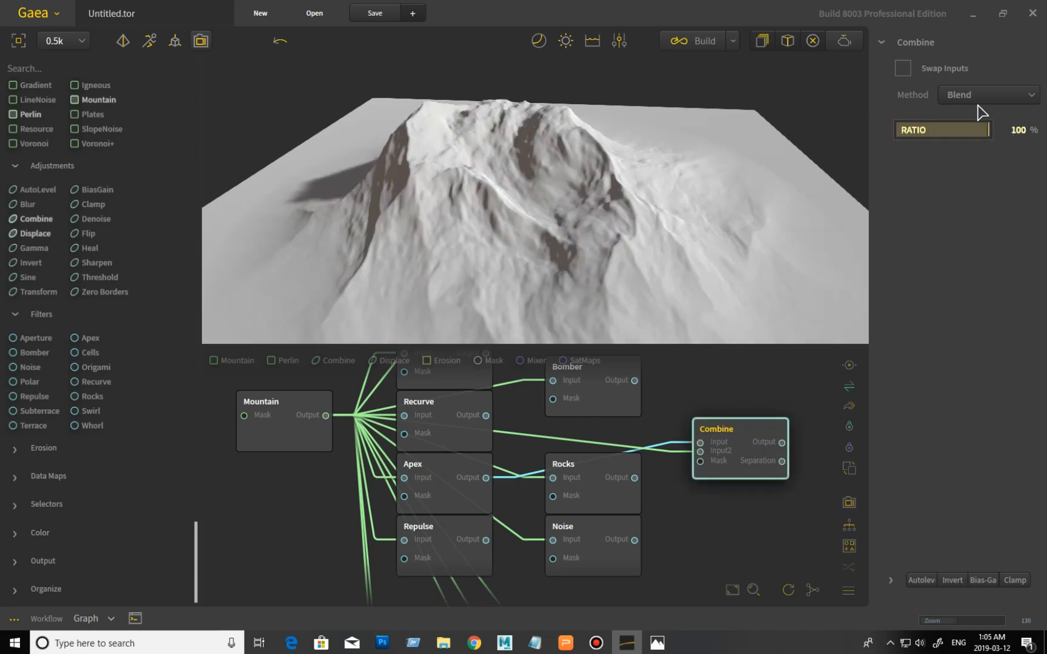
pyautogui.click(977, 96)
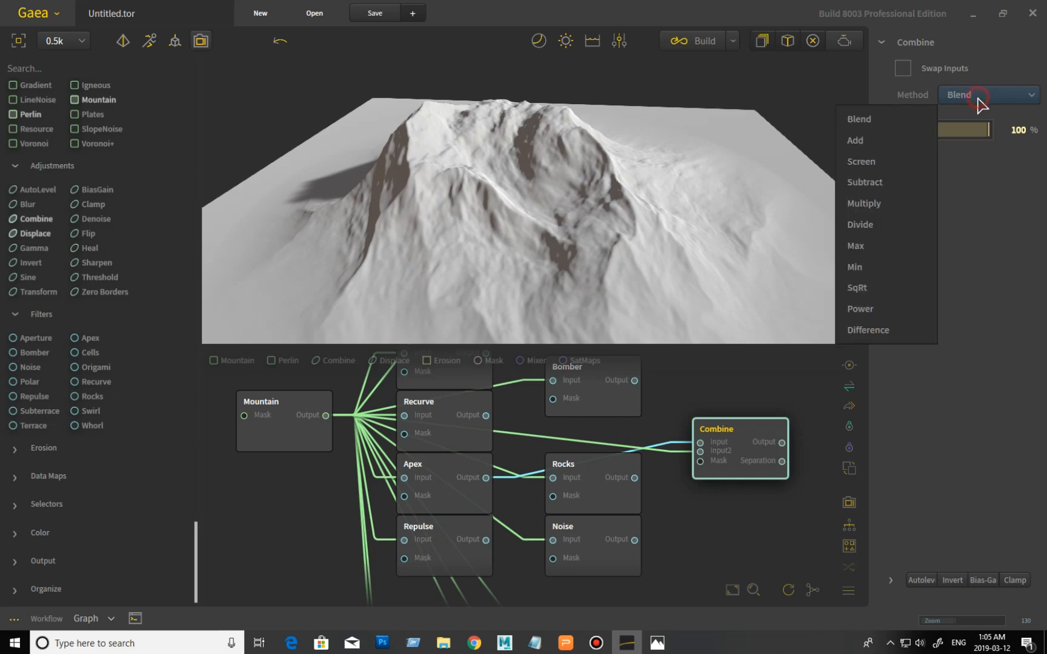
pyautogui.click(893, 145)
pyautogui.moveTo(975, 134); pyautogui.dragTo(898, 130)
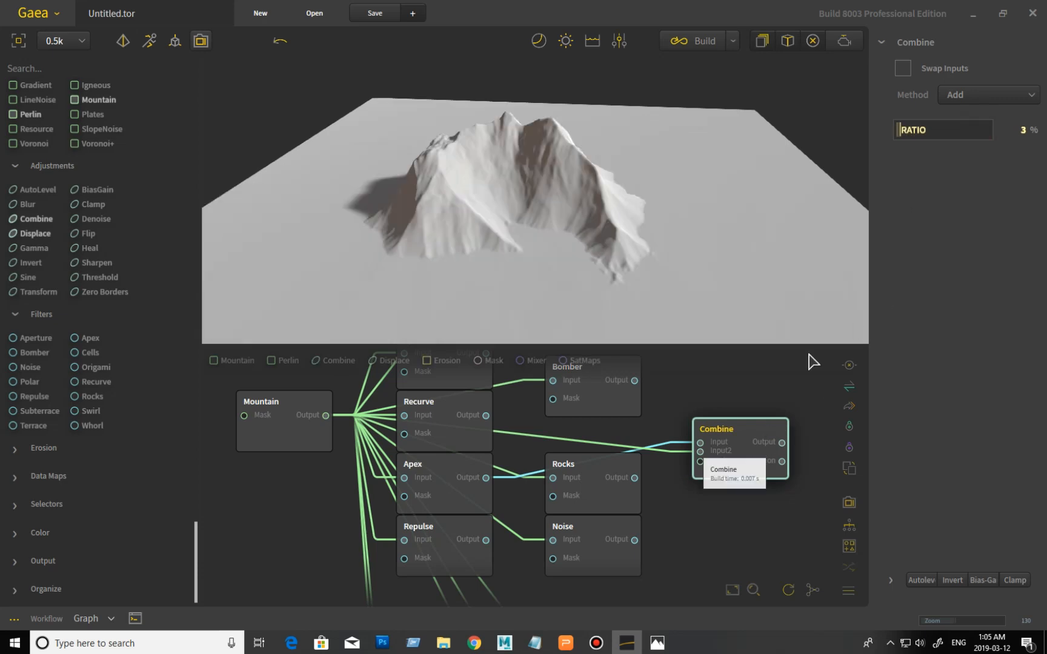
# Swap the Combine node's inputs, raise the Add ratio to 27%, and examine the resulting terrain from different angles.
pyautogui.click(904, 68)
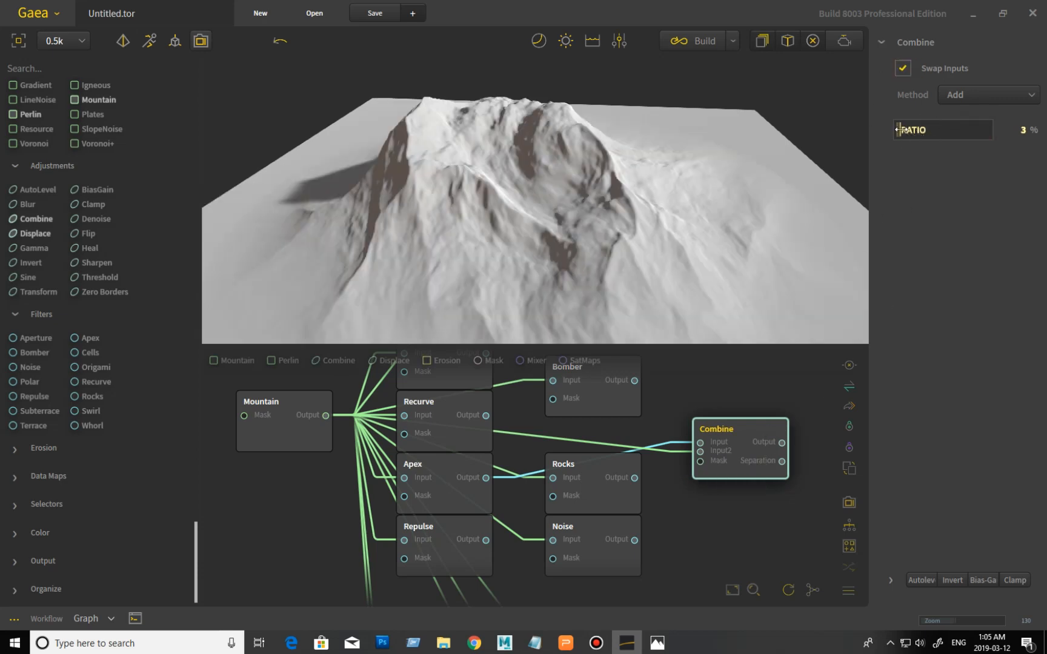
pyautogui.moveTo(898, 129)
pyautogui.mouseDown()
pyautogui.moveTo(925, 137)
pyautogui.moveTo(921, 129)
pyautogui.mouseUp()
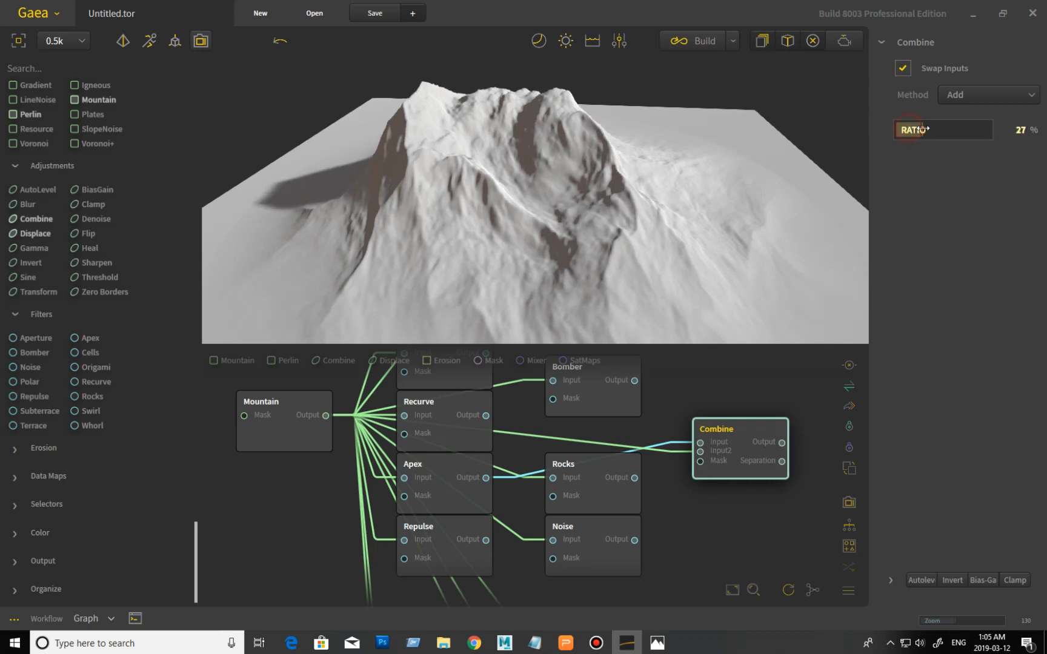
pyautogui.moveTo(673, 146)
pyautogui.mouseDown()
pyautogui.moveTo(548, 152)
pyautogui.moveTo(691, 149)
pyautogui.mouseUp()
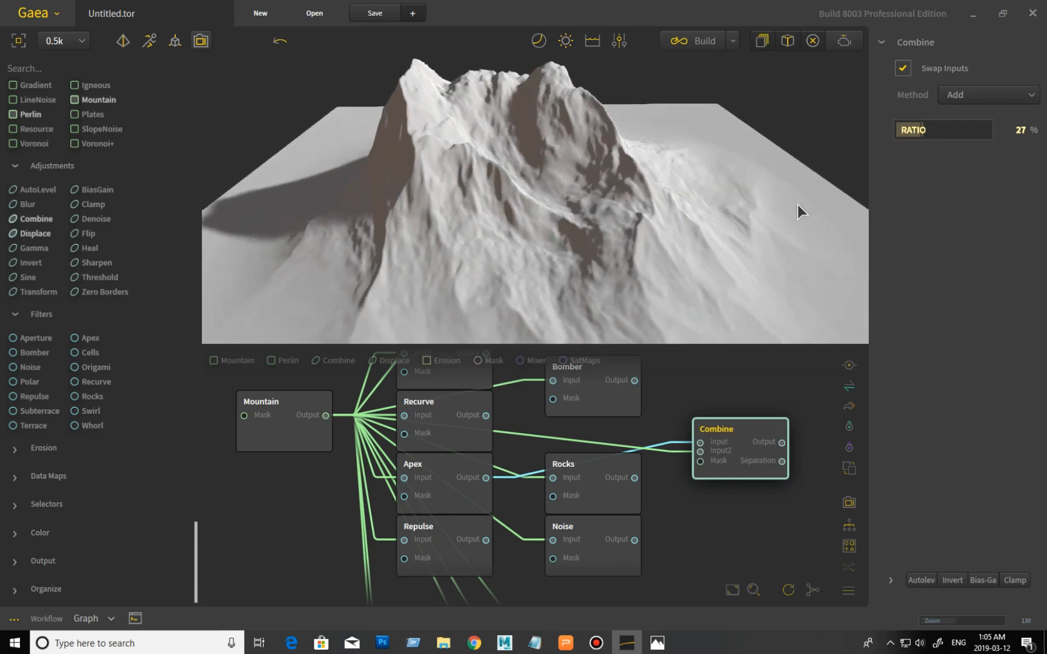
pyautogui.moveTo(519, 164)
pyautogui.mouseDown()
pyautogui.moveTo(685, 162)
pyautogui.moveTo(474, 161)
pyautogui.moveTo(515, 159)
pyautogui.mouseUp()
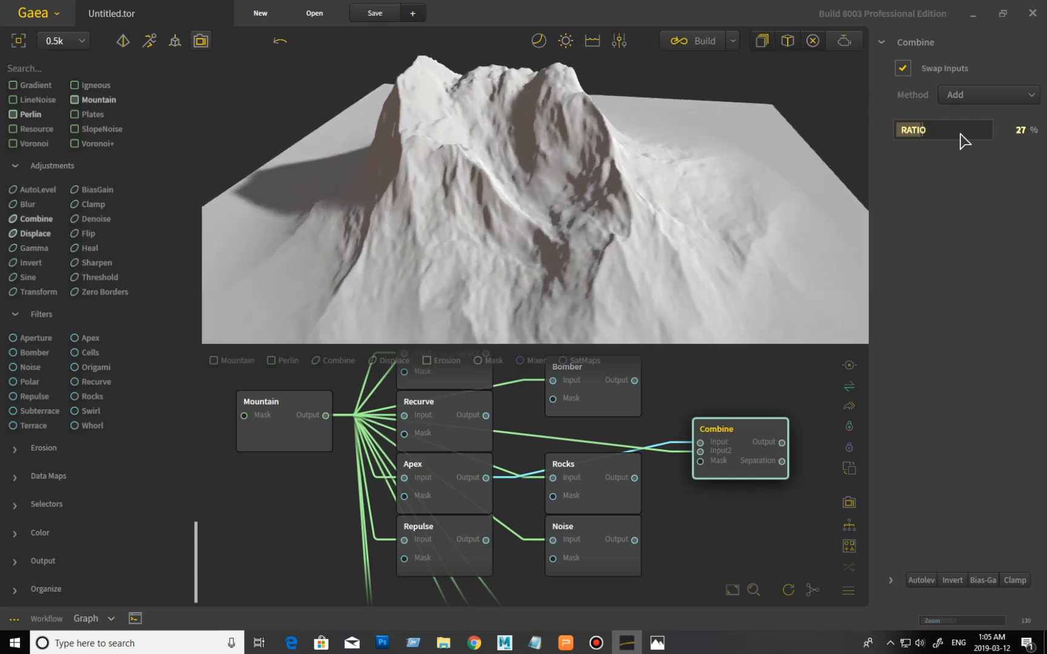
# Try the Screen method on the Combine node with the ratio raised to 57%.
pyautogui.click(981, 97)
pyautogui.click(888, 140)
pyautogui.press('Down')
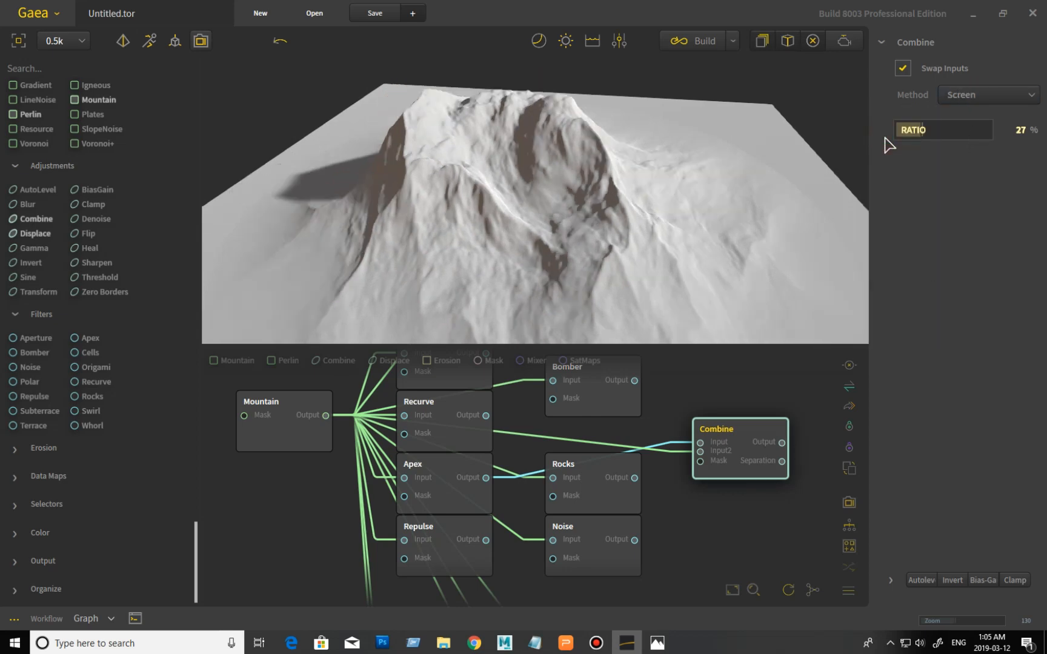
pyautogui.moveTo(921, 129); pyautogui.dragTo(948, 127)
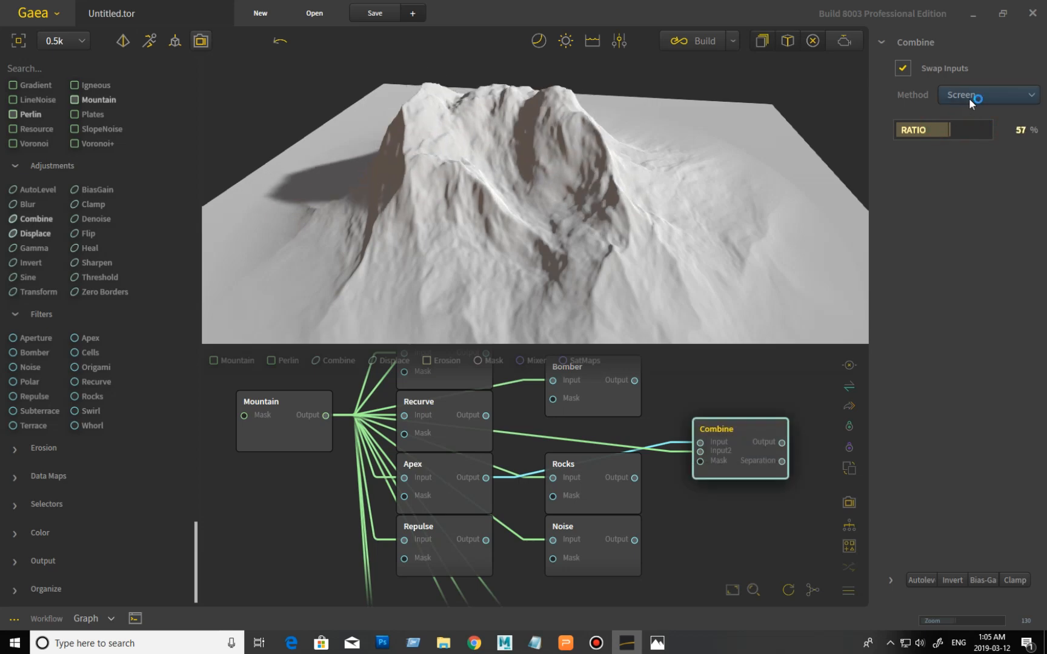
# Try the Subtract method on the Combine node, changing the ratio to 0%, 42% and 84% while inspecting the terrain.
pyautogui.click(969, 97)
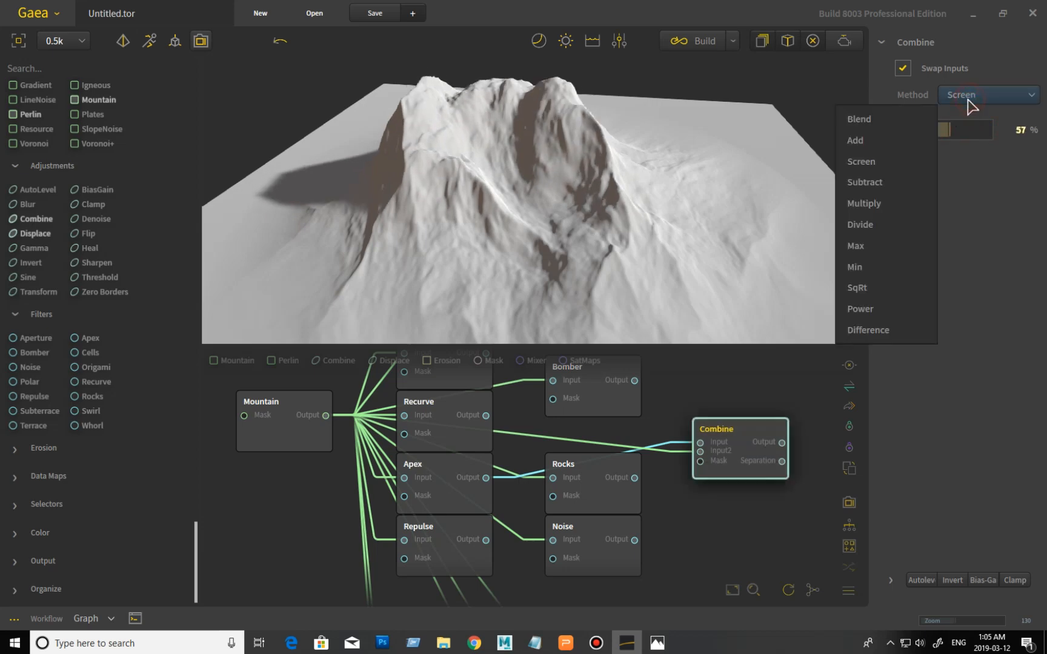
pyautogui.click(916, 178)
pyautogui.moveTo(707, 243); pyautogui.dragTo(848, 188)
pyautogui.moveTo(951, 131); pyautogui.dragTo(899, 128)
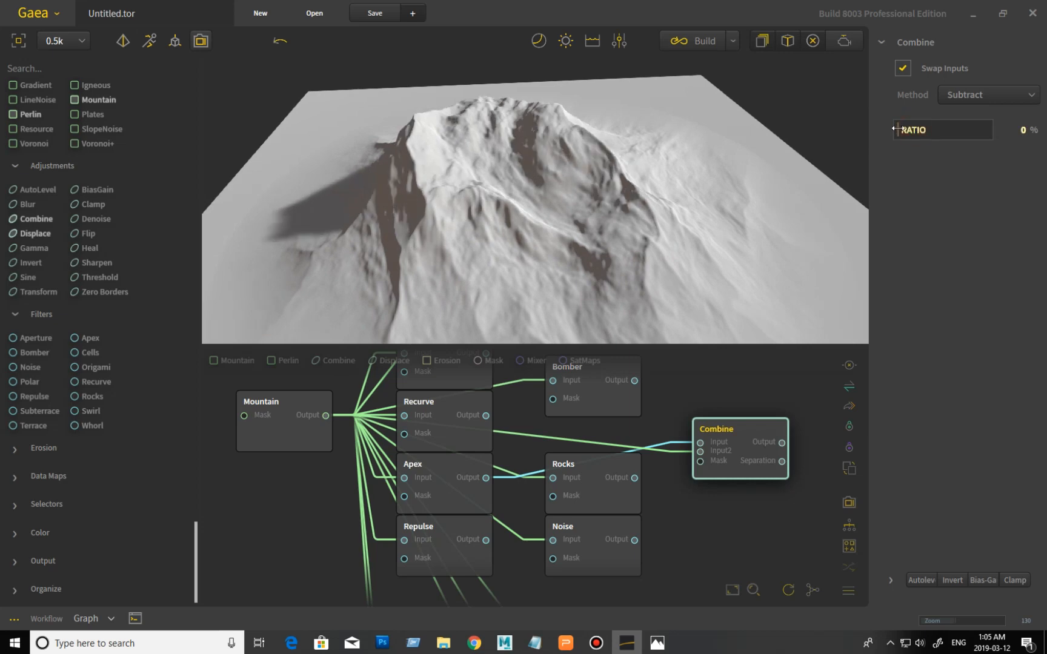
pyautogui.moveTo(907, 130); pyautogui.dragTo(937, 130)
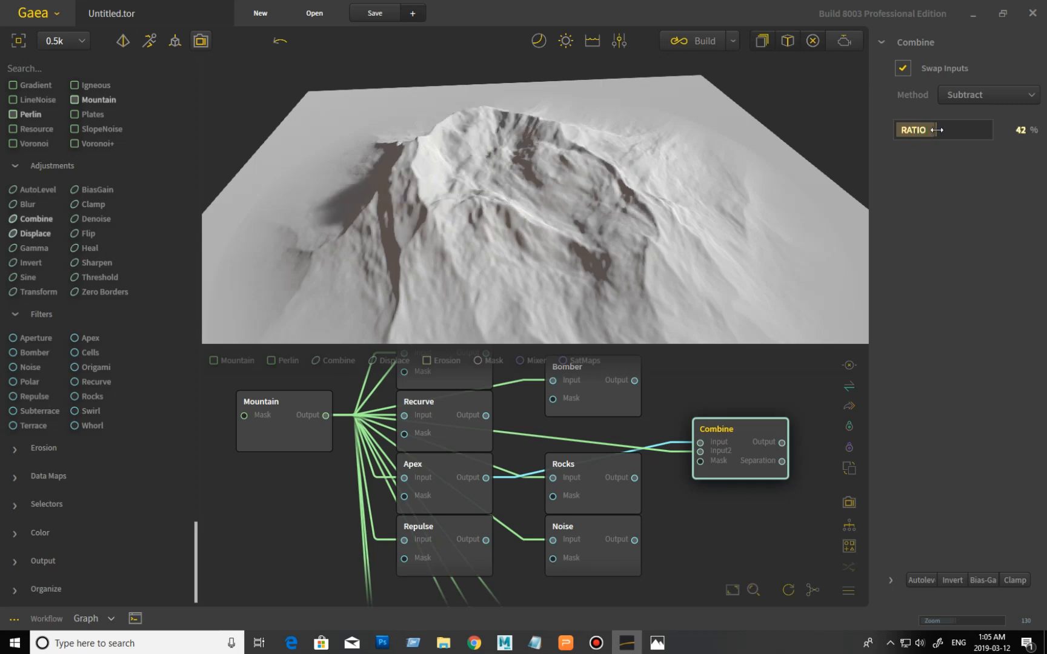
pyautogui.moveTo(694, 168); pyautogui.dragTo(698, 206)
pyautogui.moveTo(936, 130); pyautogui.dragTo(969, 129)
pyautogui.moveTo(621, 219); pyautogui.dragTo(643, 182)
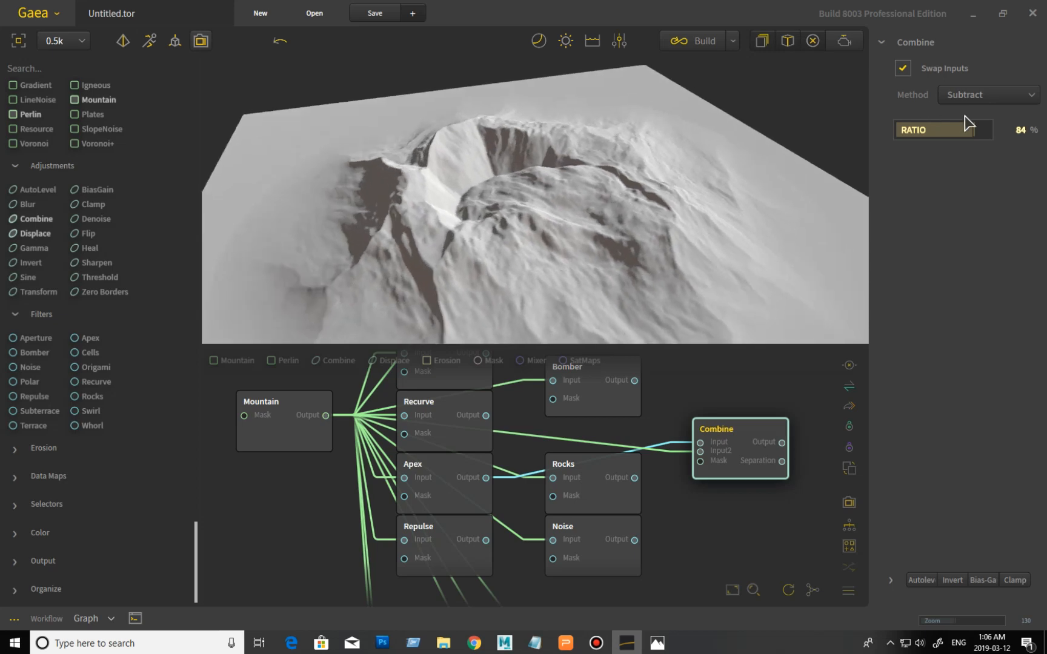
# Try the Multiply method on the Combine node and set its ratio to 83%.
pyautogui.click(988, 101)
pyautogui.click(903, 201)
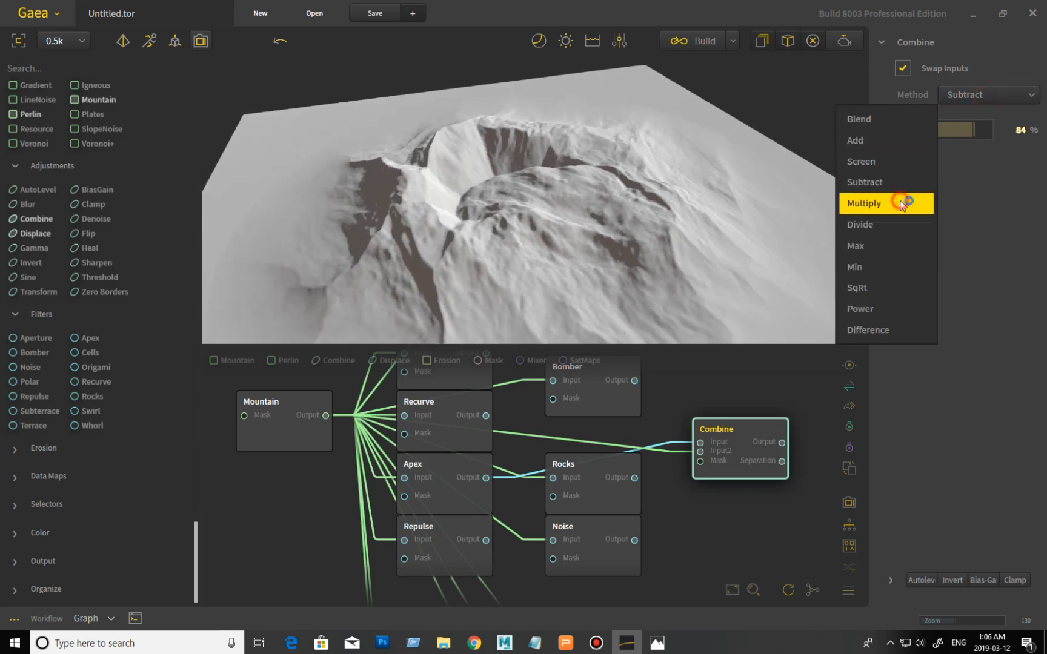
pyautogui.moveTo(972, 132)
pyautogui.mouseDown()
pyautogui.moveTo(890, 139)
pyautogui.moveTo(970, 129)
pyautogui.mouseUp()
pyautogui.moveTo(687, 196); pyautogui.dragTo(697, 224)
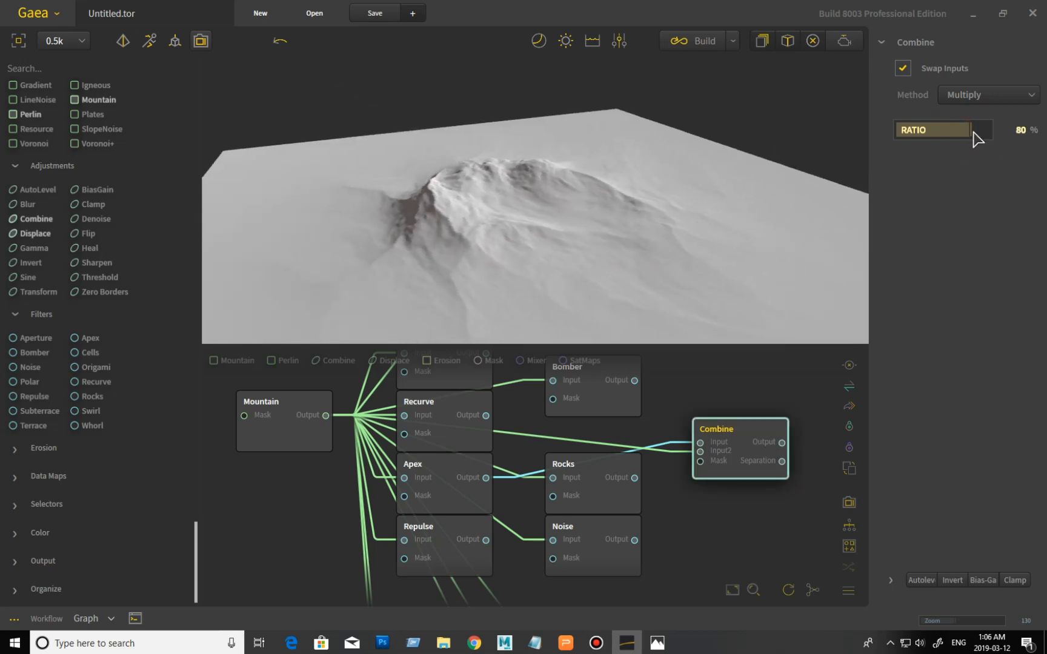
pyautogui.click(990, 97)
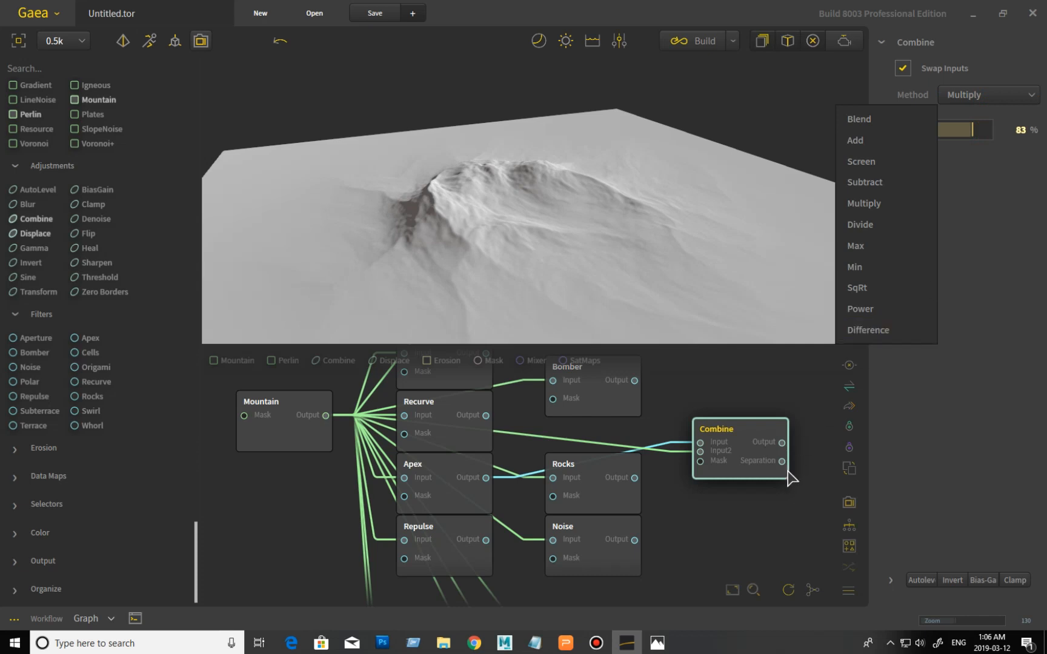
pyautogui.click(761, 497)
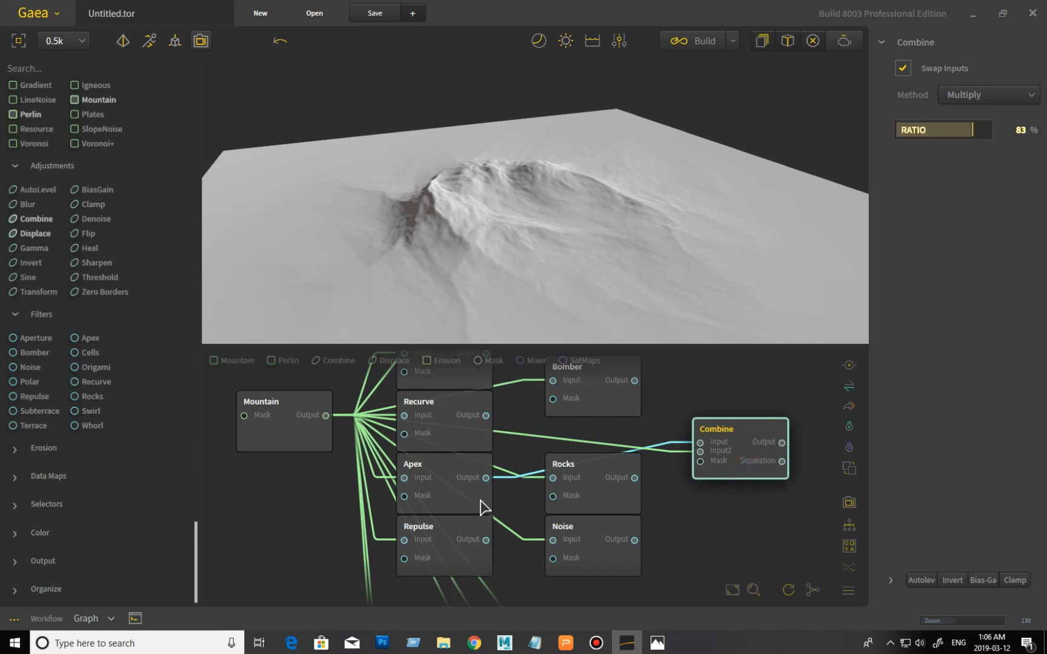
# Delete the Combine node and set the Apex node's mode to Slant.
pyautogui.click(720, 459)
pyautogui.press('Delete')
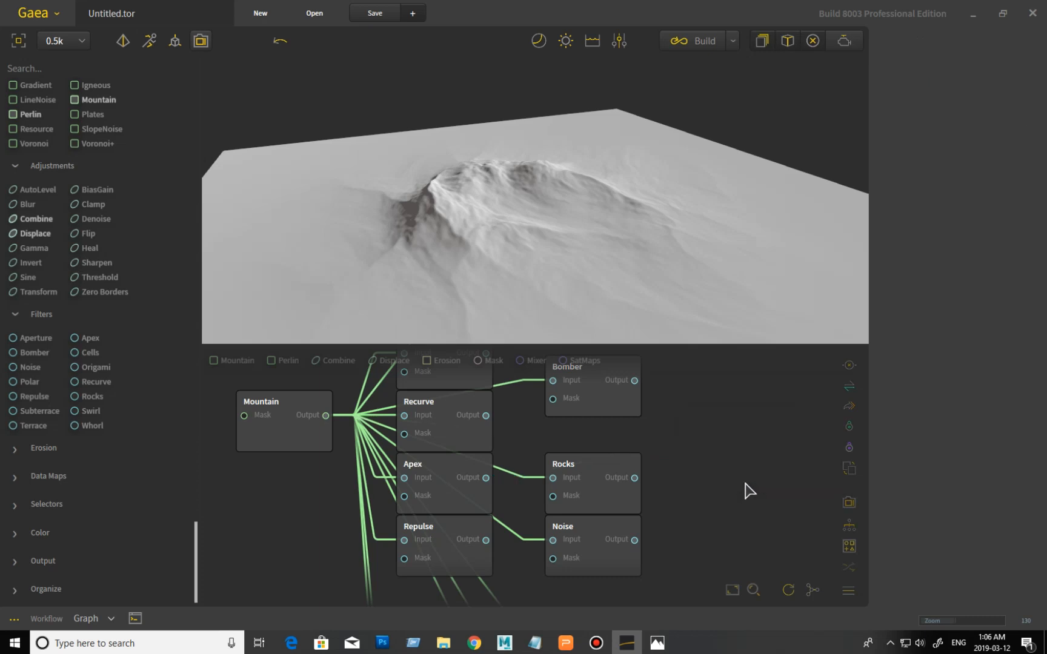
pyautogui.click(464, 490)
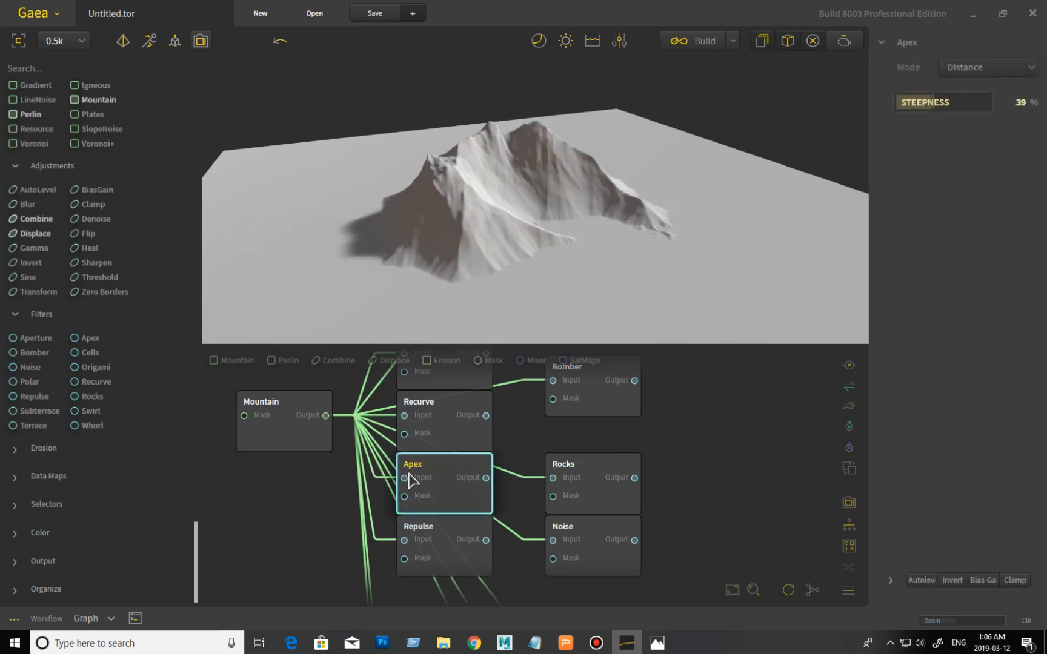
pyautogui.click(962, 69)
pyautogui.click(890, 112)
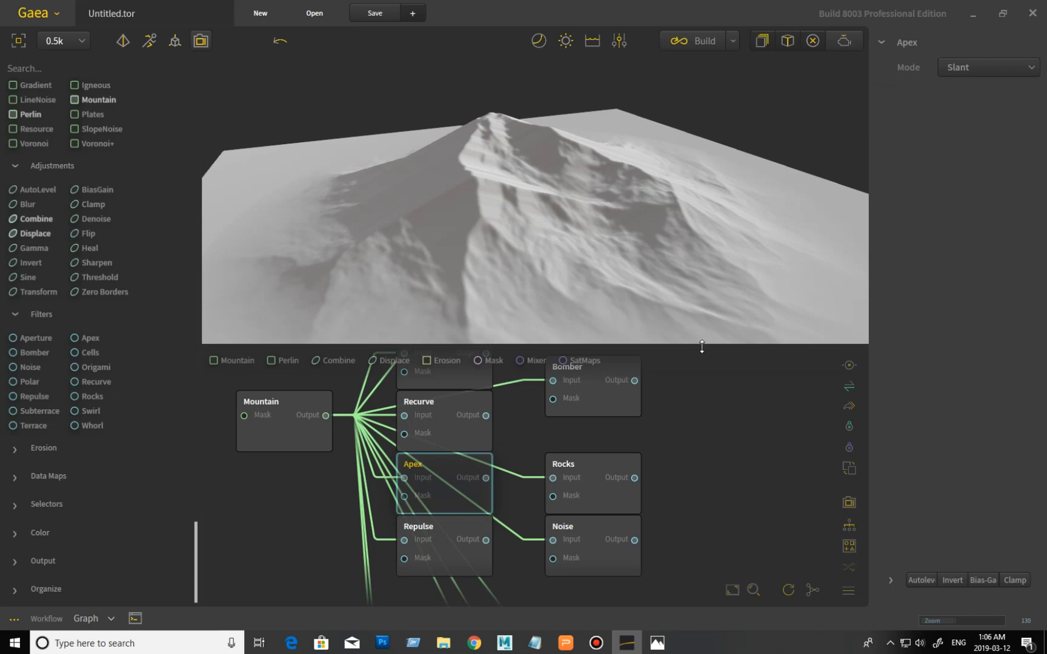
pyautogui.click(304, 448)
pyautogui.click(459, 497)
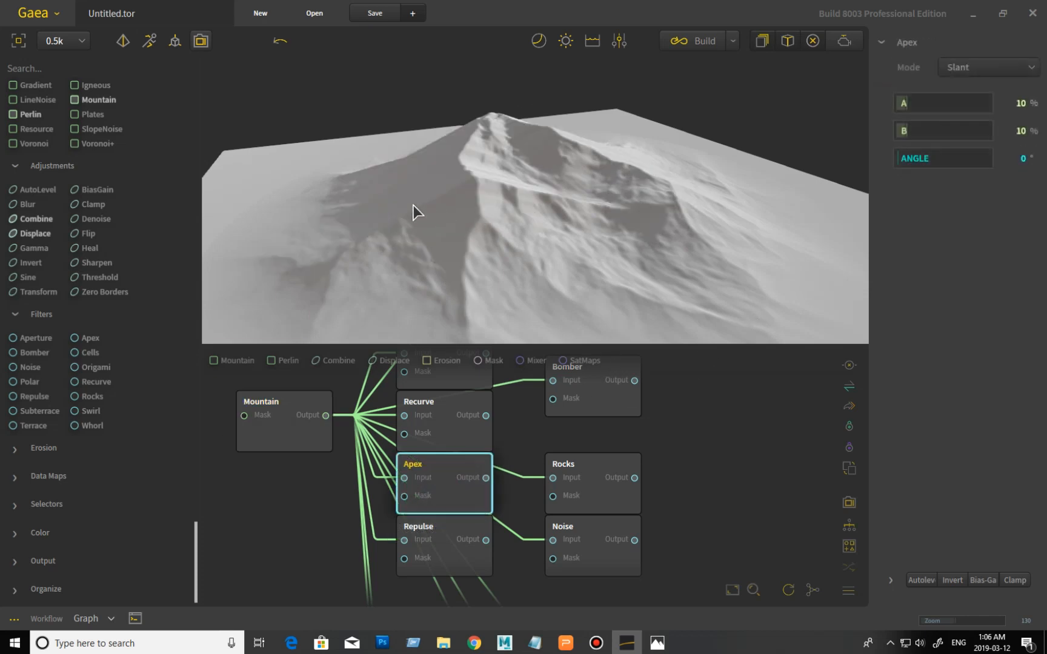
# Set the Apex node's B value to 6% and its A value to 17%, checking the slanted terrain.
pyautogui.moveTo(509, 271); pyautogui.dragTo(465, 182)
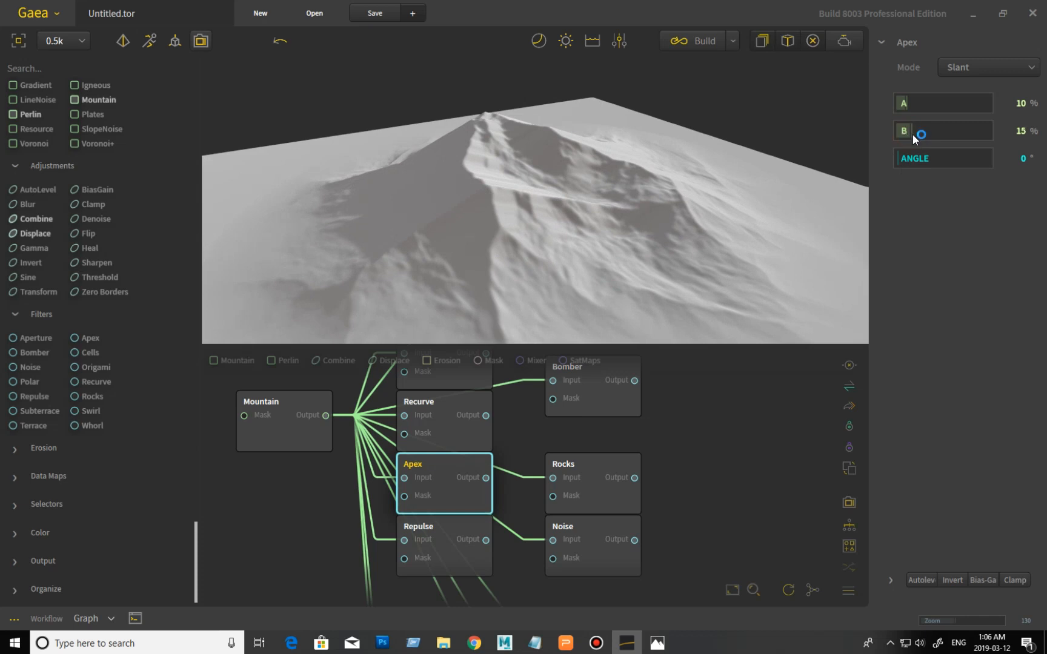
pyautogui.click(914, 134)
pyautogui.moveTo(921, 135); pyautogui.dragTo(904, 133)
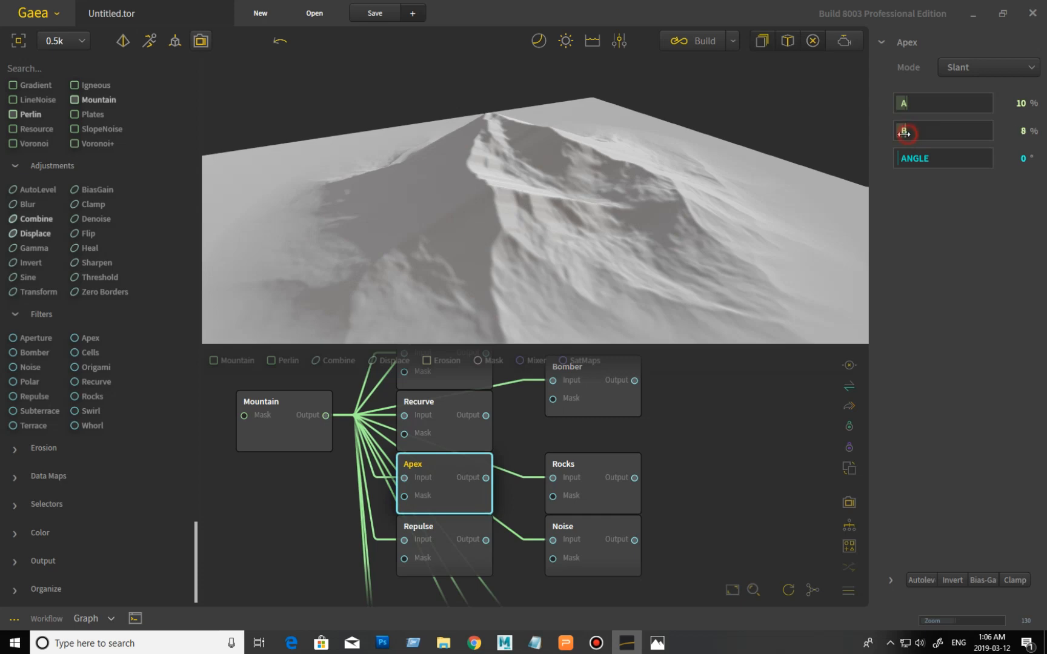
pyautogui.click(906, 106)
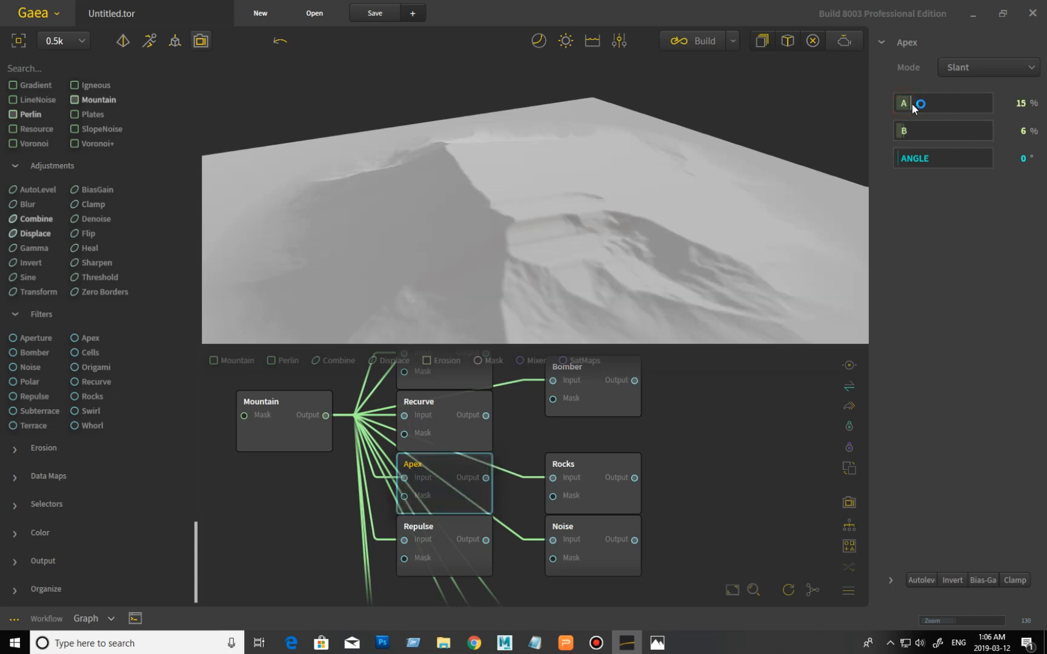
pyautogui.click(912, 104)
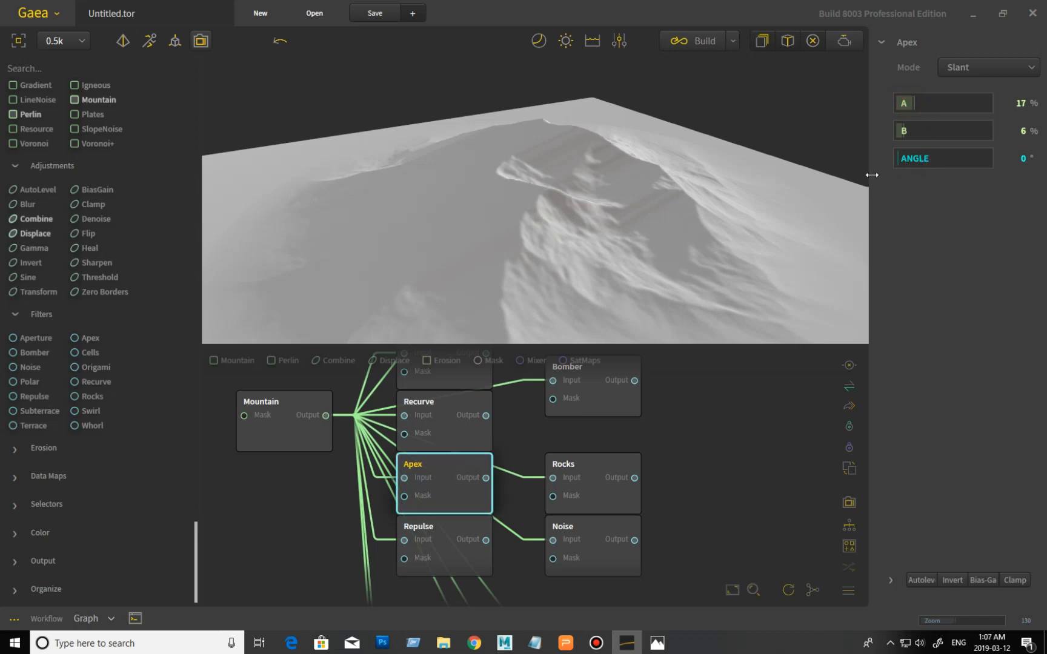
pyautogui.moveTo(717, 246); pyautogui.dragTo(712, 200)
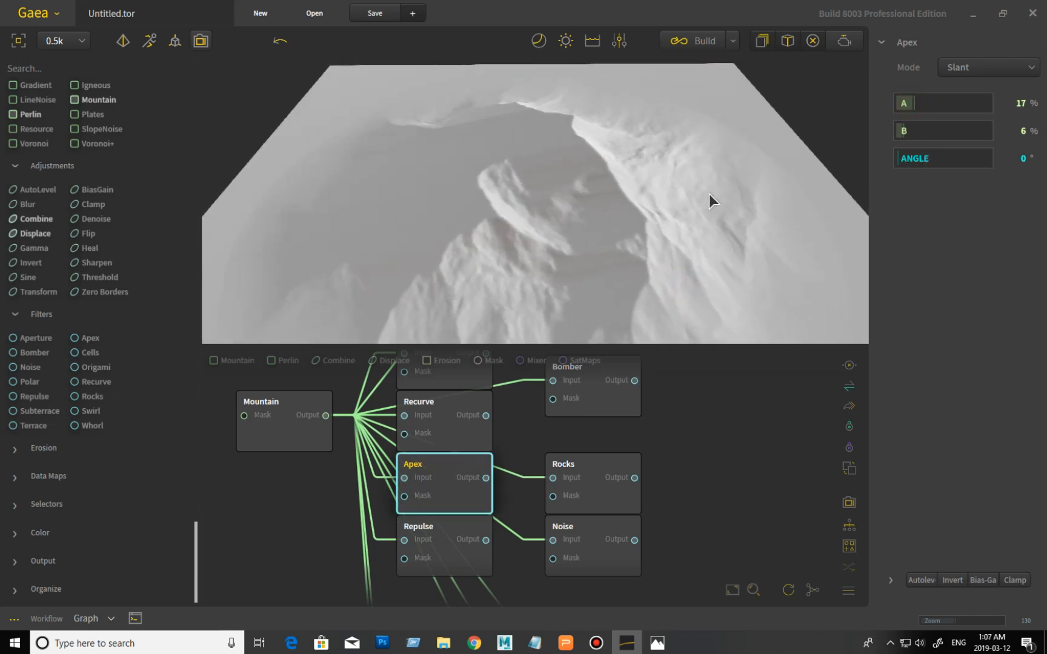
# Set the Apex node's angle to 55° and compare its terrain with the Recurve result.
pyautogui.moveTo(896, 157); pyautogui.dragTo(910, 158)
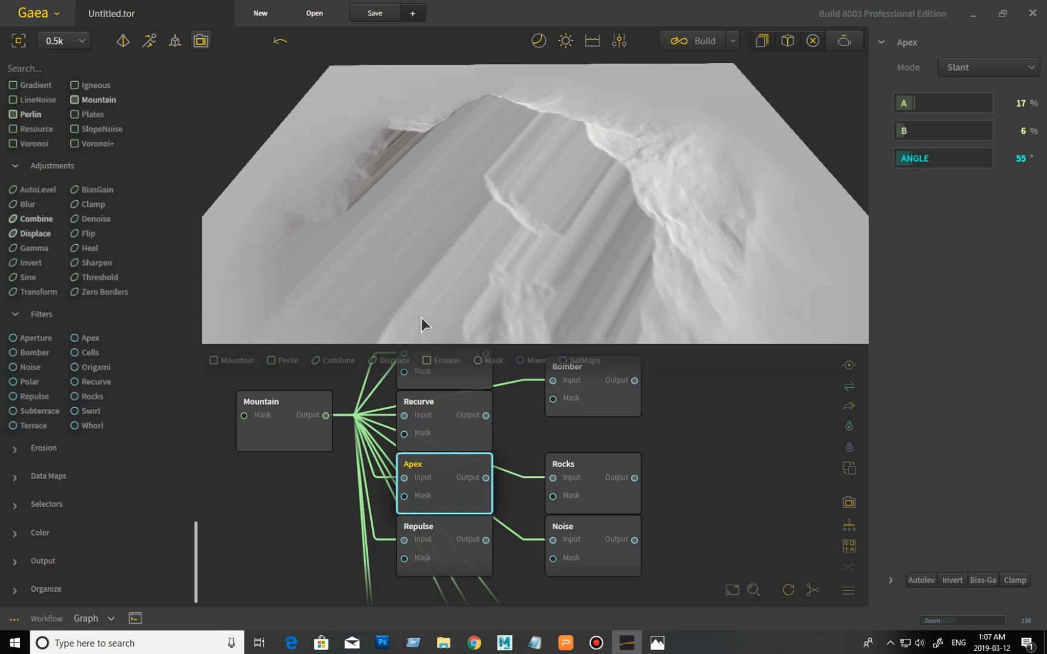
pyautogui.moveTo(719, 161); pyautogui.dragTo(644, 192)
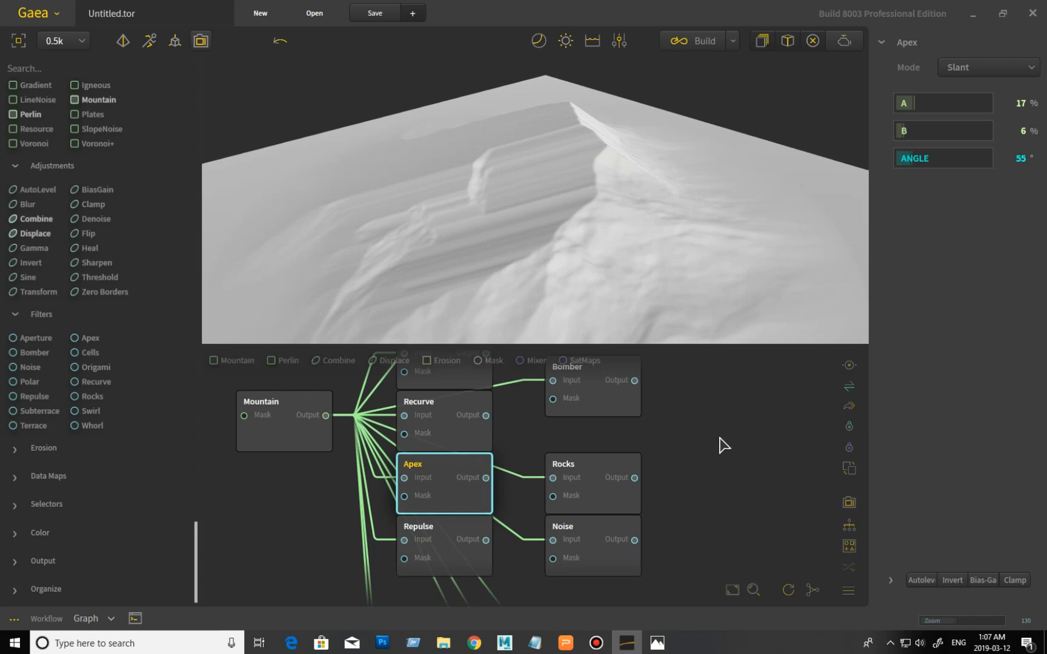
pyautogui.click(446, 431)
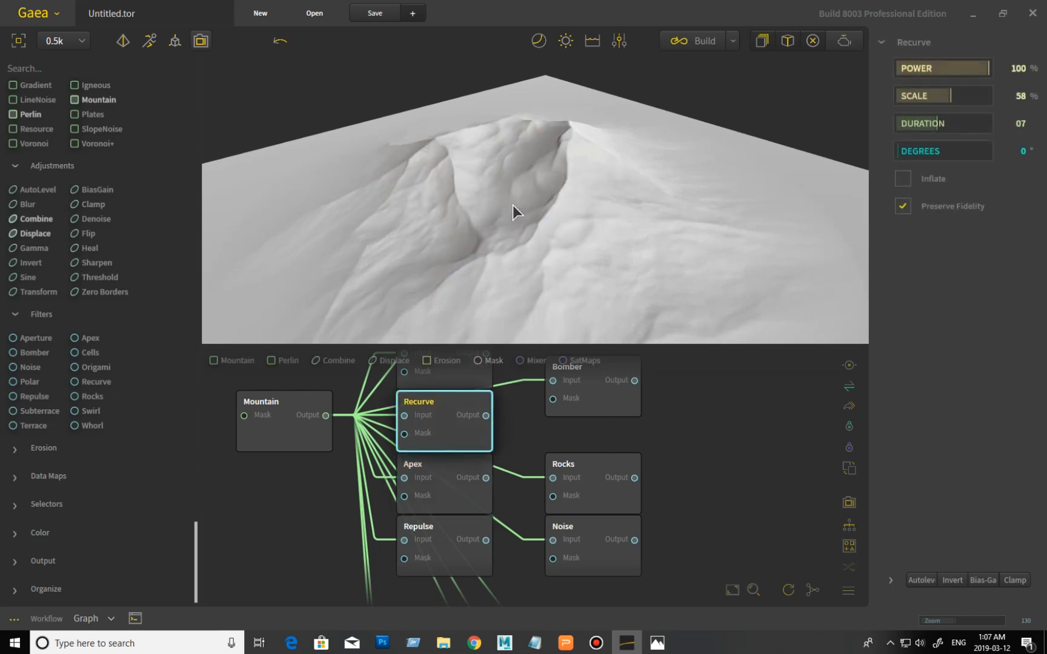
pyautogui.click(458, 504)
pyautogui.moveTo(507, 257); pyautogui.dragTo(547, 278)
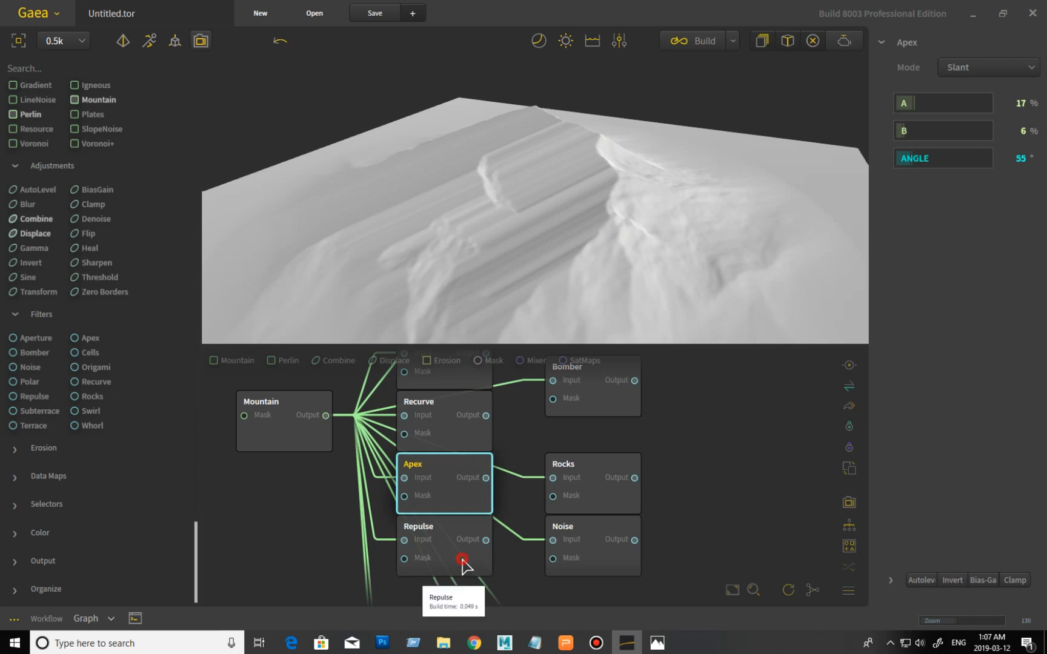
# Compare the Repulse terrain with the original Mountain, set Repulse's amount to -42%, and examine the reshaped summit.
pyautogui.click(484, 566)
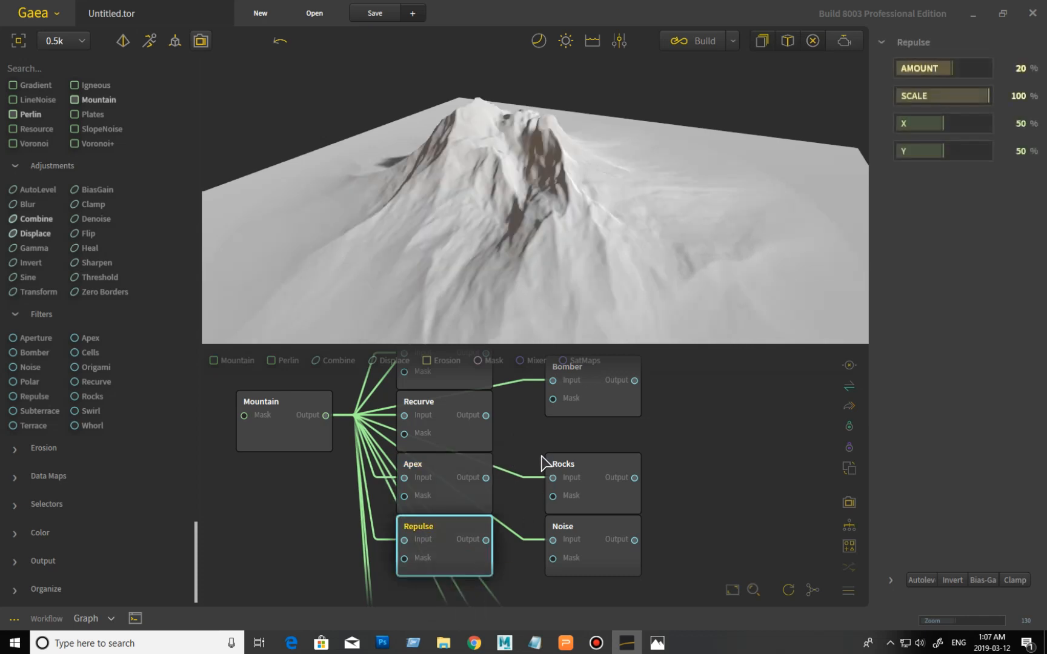
pyautogui.moveTo(524, 270); pyautogui.dragTo(554, 254)
pyautogui.click(302, 445)
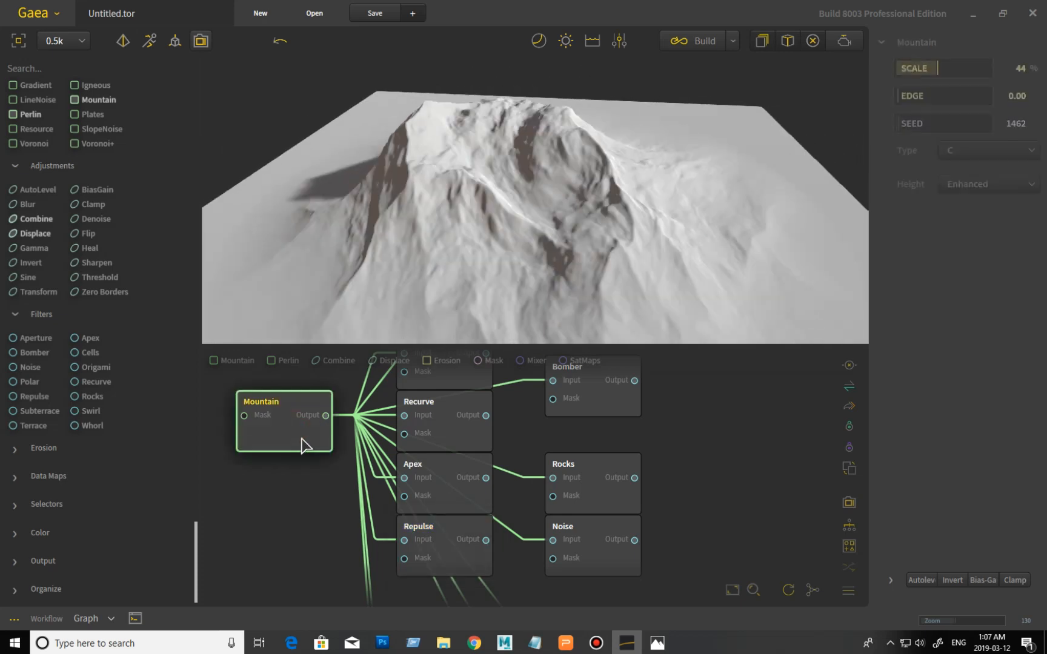
pyautogui.click(470, 548)
pyautogui.moveTo(508, 255); pyautogui.dragTo(532, 257)
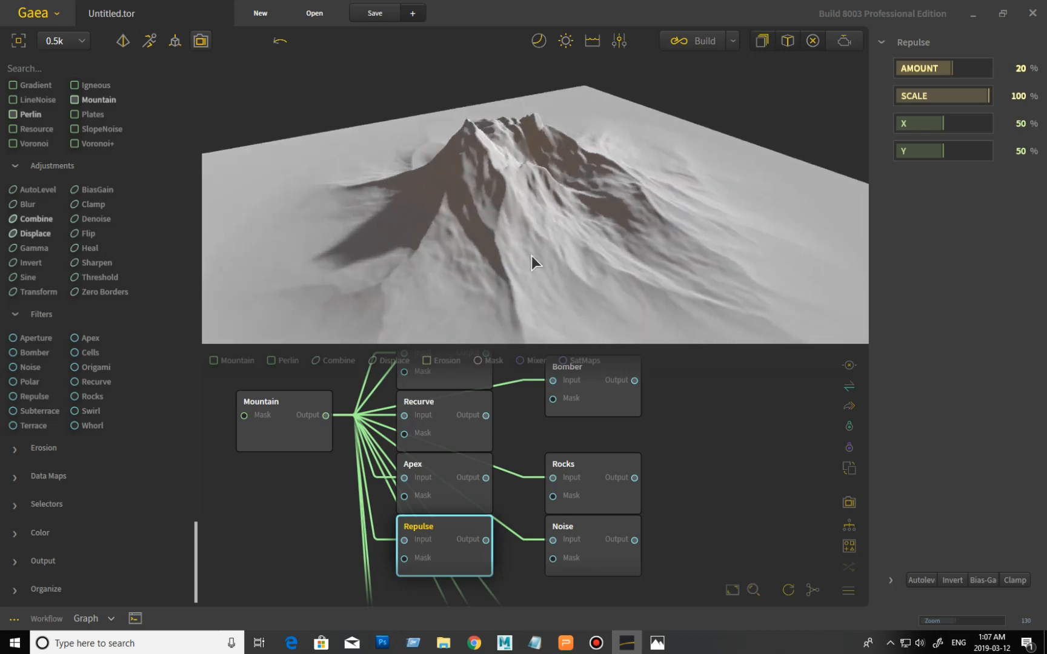
pyautogui.moveTo(953, 65); pyautogui.dragTo(925, 65)
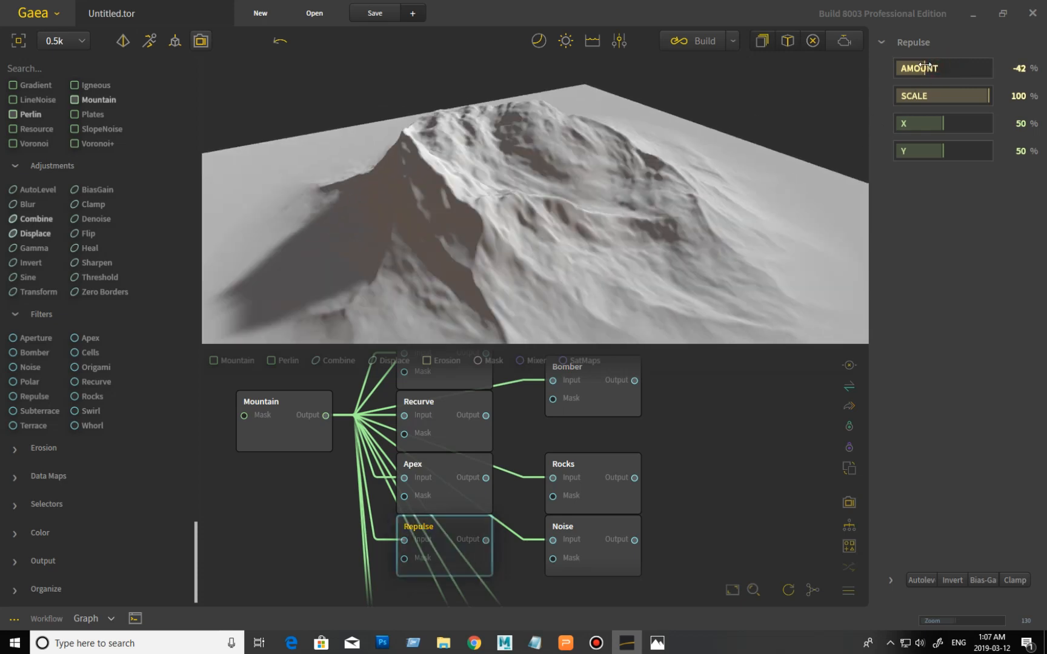
pyautogui.moveTo(509, 236); pyautogui.dragTo(603, 213)
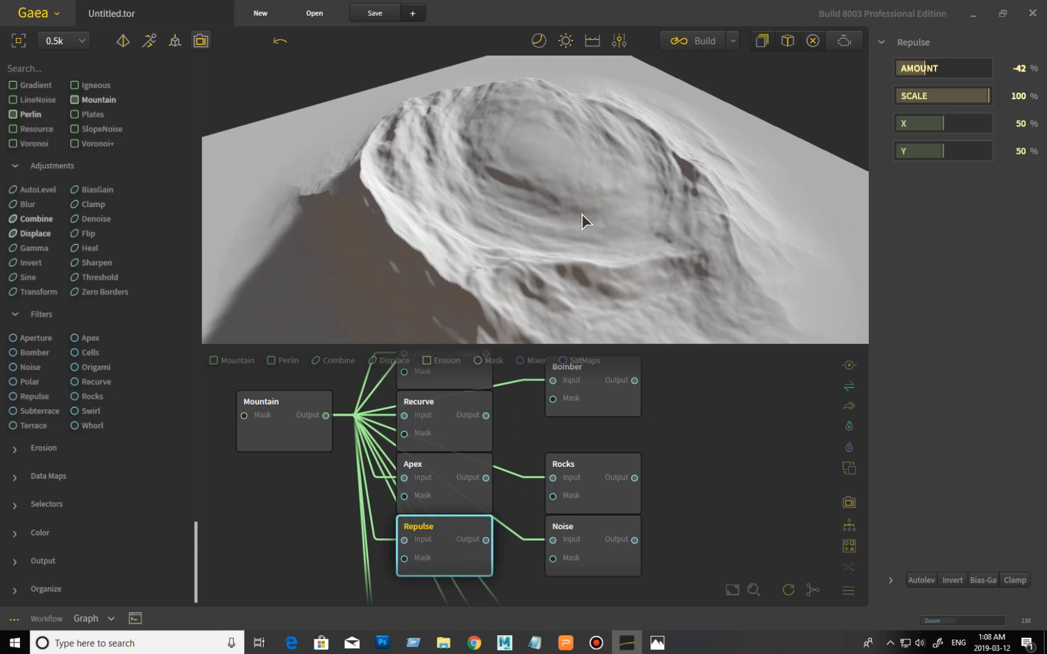
# Set the Repulse node's scale to 22% and its amount to -38%.
pyautogui.moveTo(685, 209); pyautogui.dragTo(592, 258)
pyautogui.moveTo(610, 271); pyautogui.dragTo(572, 222)
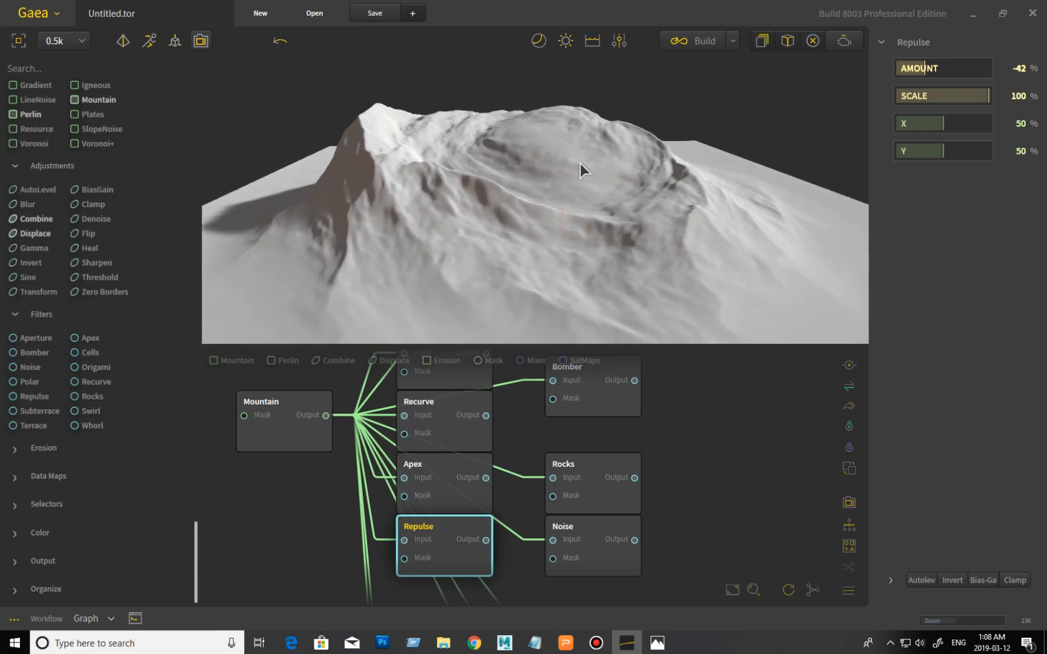
pyautogui.moveTo(580, 163); pyautogui.dragTo(519, 140)
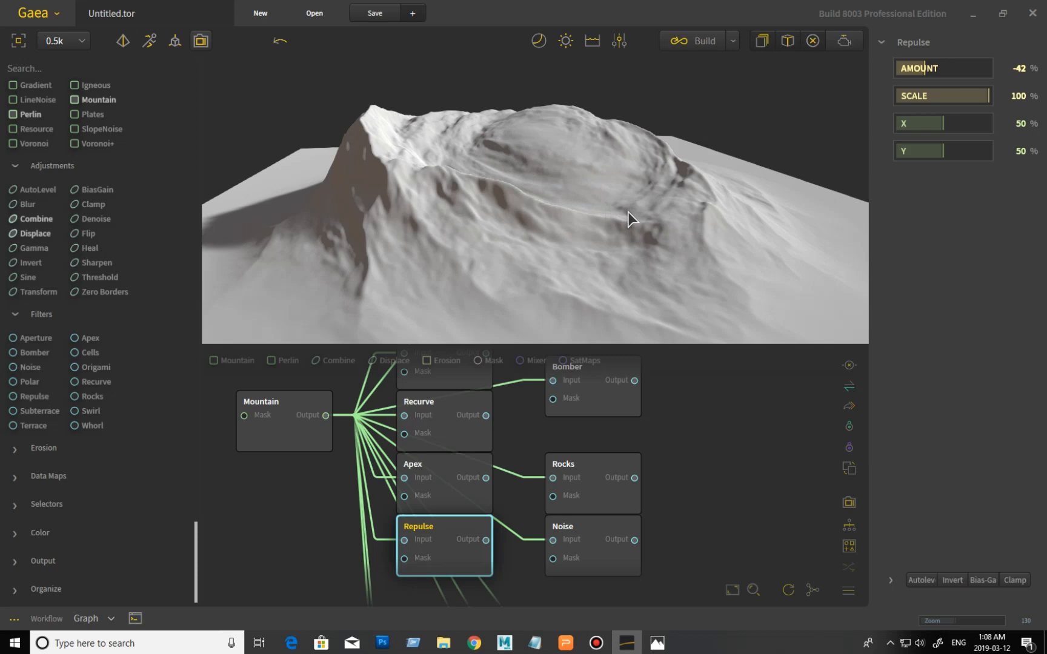
pyautogui.moveTo(566, 278)
pyautogui.mouseDown()
pyautogui.moveTo(661, 249)
pyautogui.moveTo(516, 255)
pyautogui.moveTo(563, 262)
pyautogui.mouseUp()
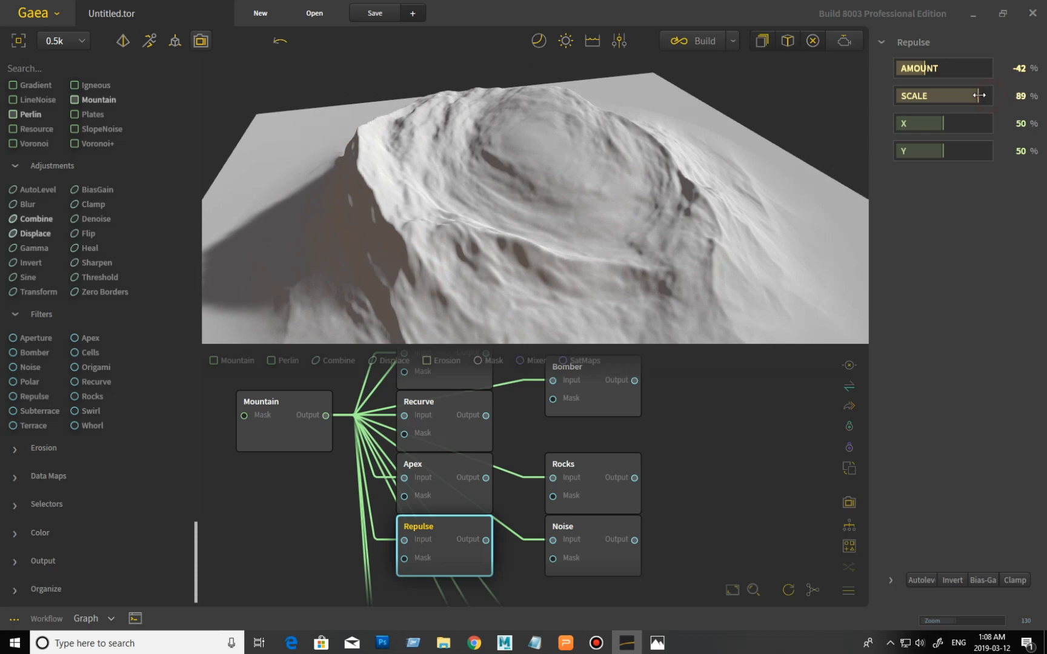
pyautogui.moveTo(979, 95); pyautogui.dragTo(918, 95)
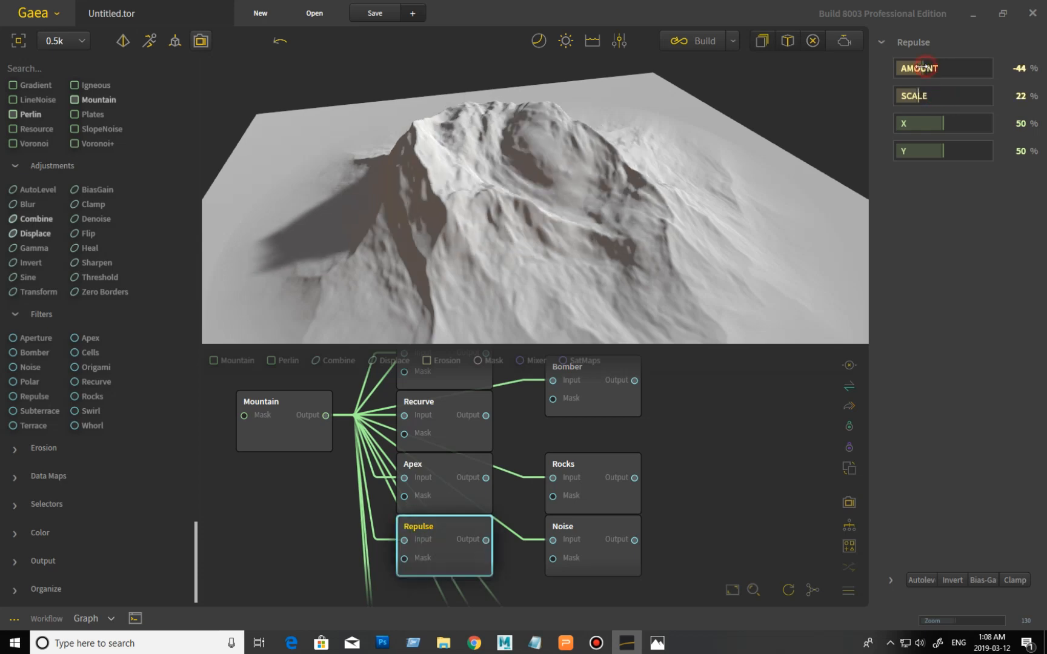
pyautogui.moveTo(921, 66); pyautogui.dragTo(930, 67)
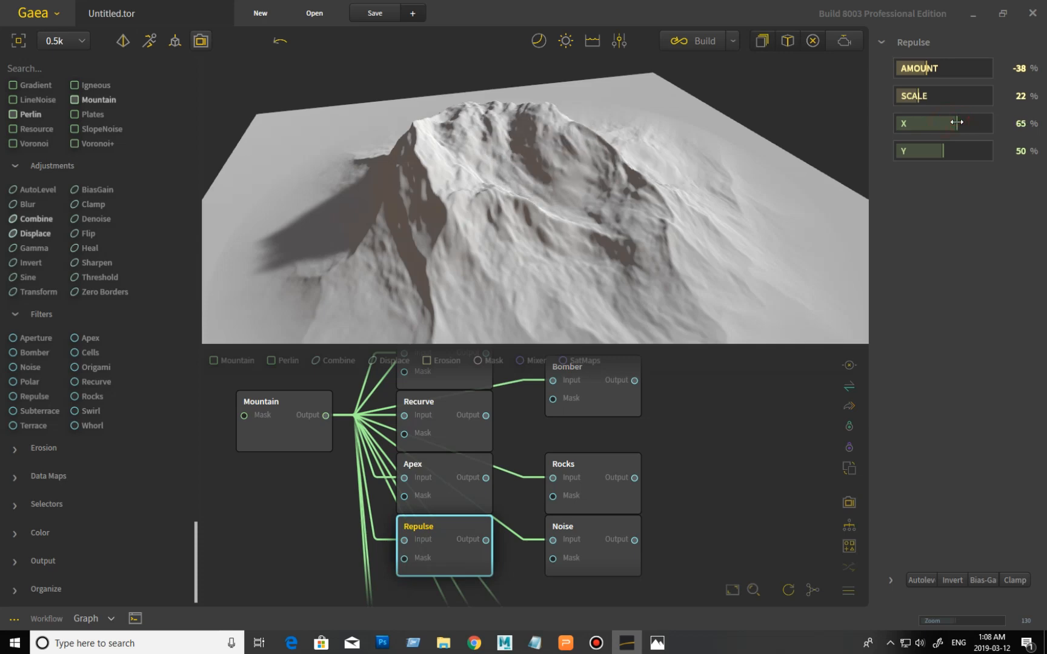
# Position the Repulse effect at X 33% and Y 52%, and set its amount to 48%.
pyautogui.moveTo(943, 121); pyautogui.dragTo(934, 120)
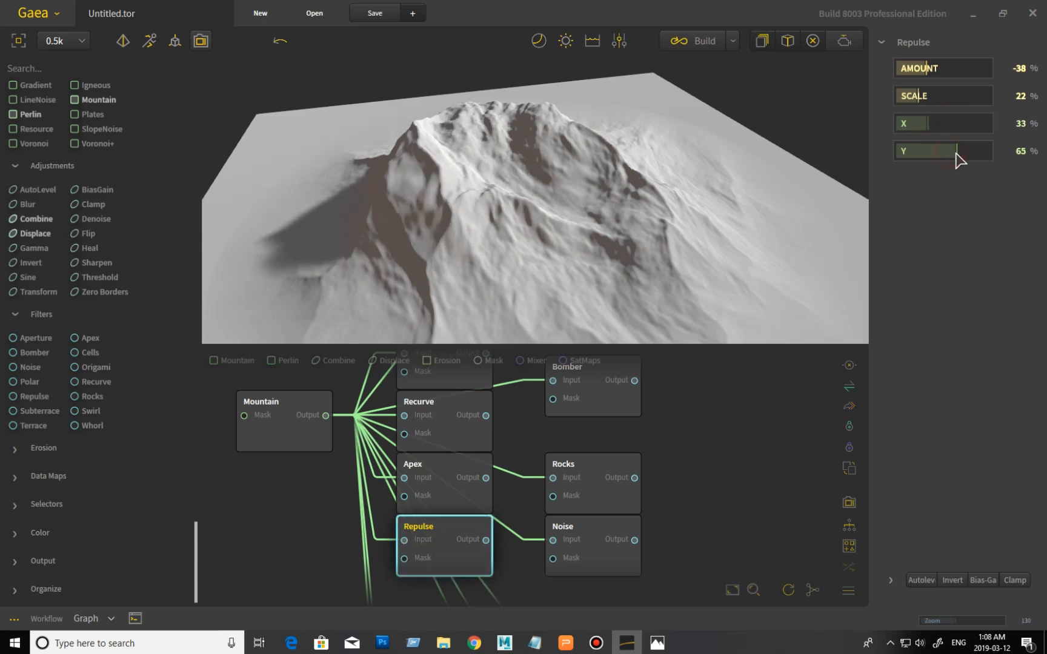
pyautogui.moveTo(658, 177); pyautogui.dragTo(815, 180)
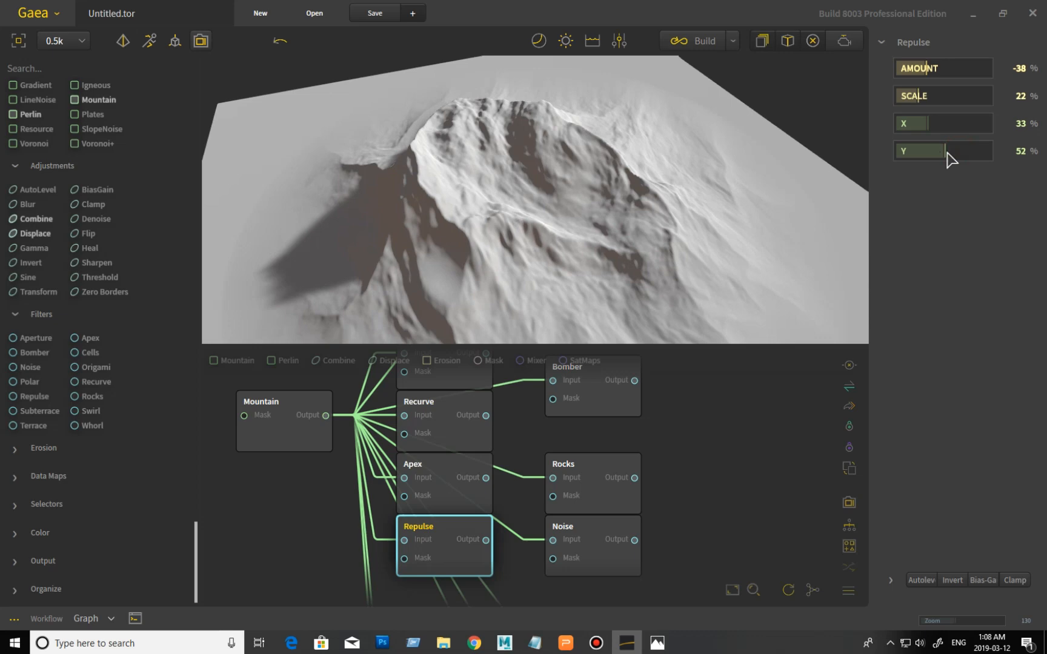
pyautogui.moveTo(926, 68); pyautogui.dragTo(965, 68)
pyautogui.click(945, 69)
pyautogui.moveTo(673, 189); pyautogui.dragTo(506, 182)
pyautogui.scroll(3, 618, 218)
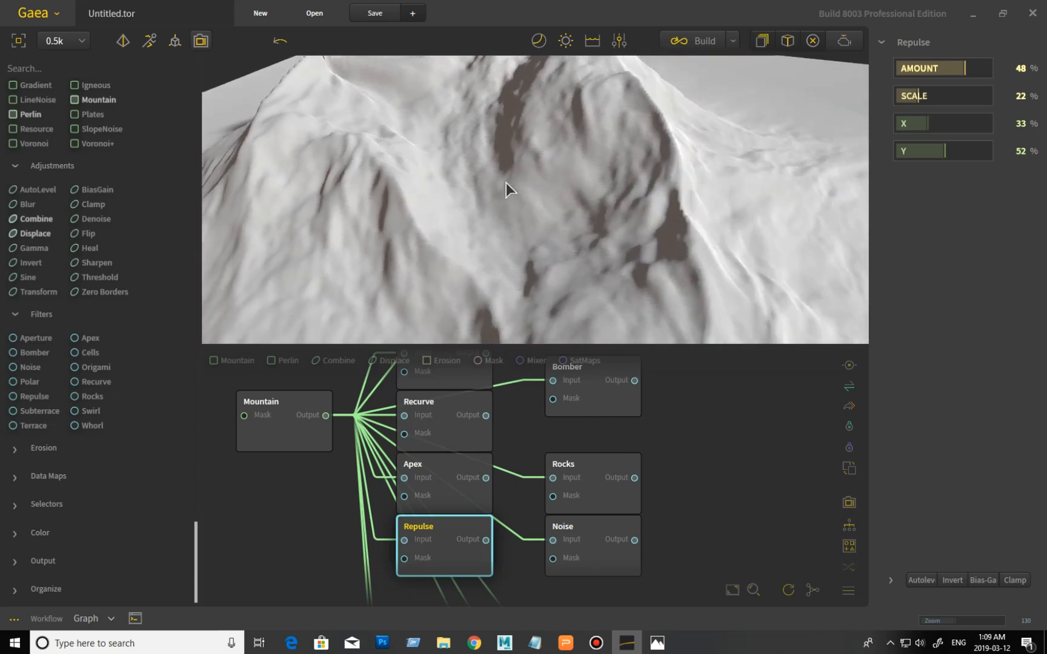
pyautogui.scroll(-4, 506, 182)
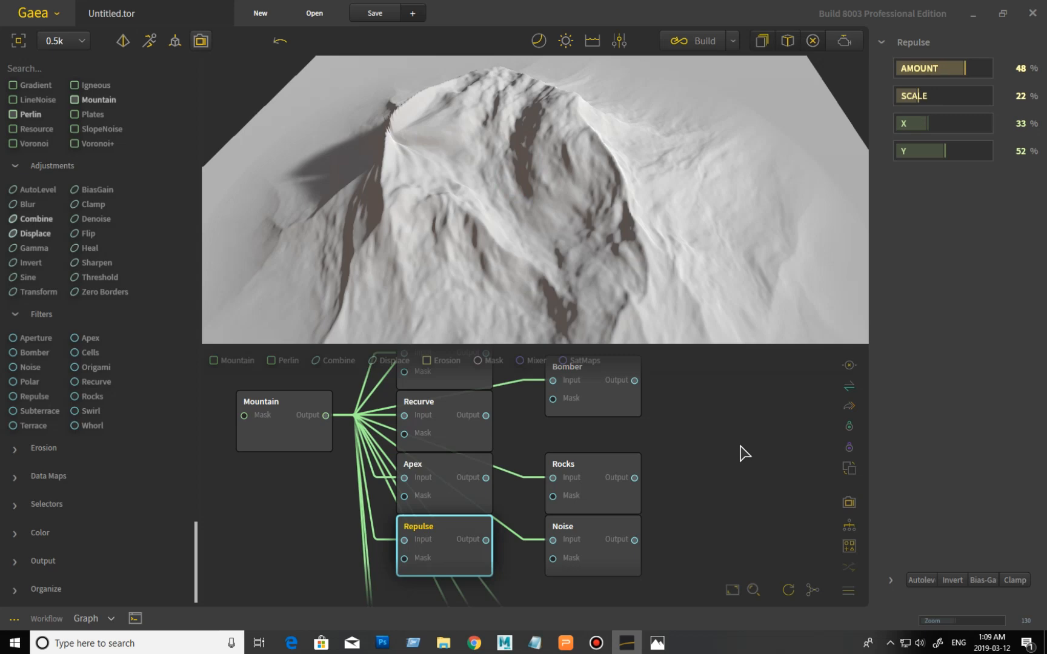
# Compare the Rocks node's terrain with the original Mountain and examine the rocky surface from several angles.
pyautogui.moveTo(743, 423); pyautogui.dragTo(689, 433, button='middle')
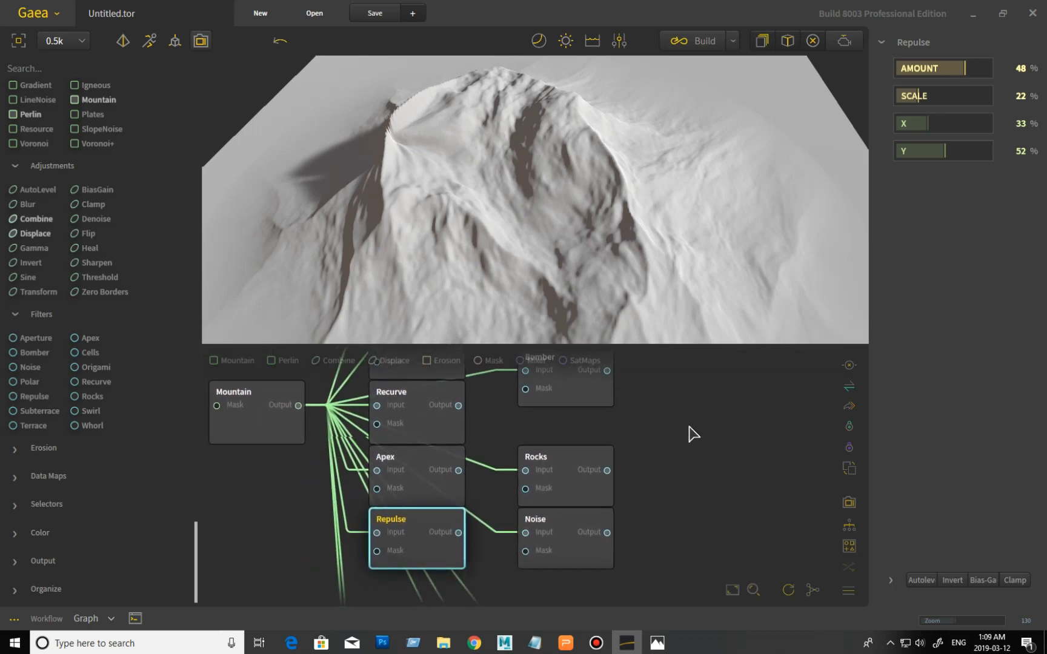
pyautogui.click(564, 467)
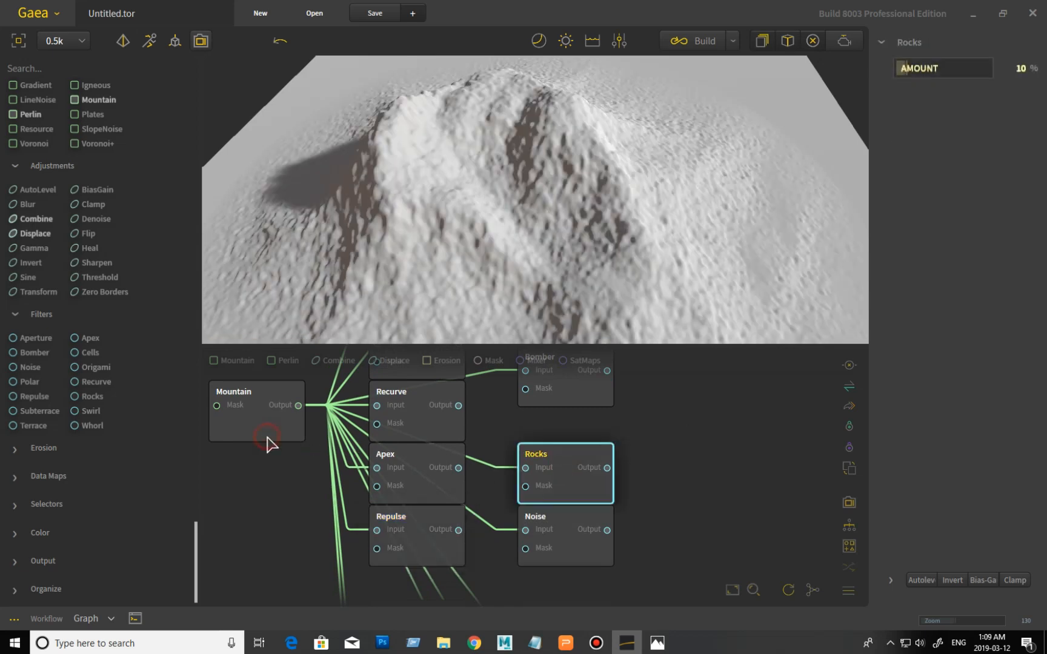
pyautogui.click(268, 437)
pyautogui.click(580, 498)
pyautogui.moveTo(592, 229); pyautogui.dragTo(652, 261)
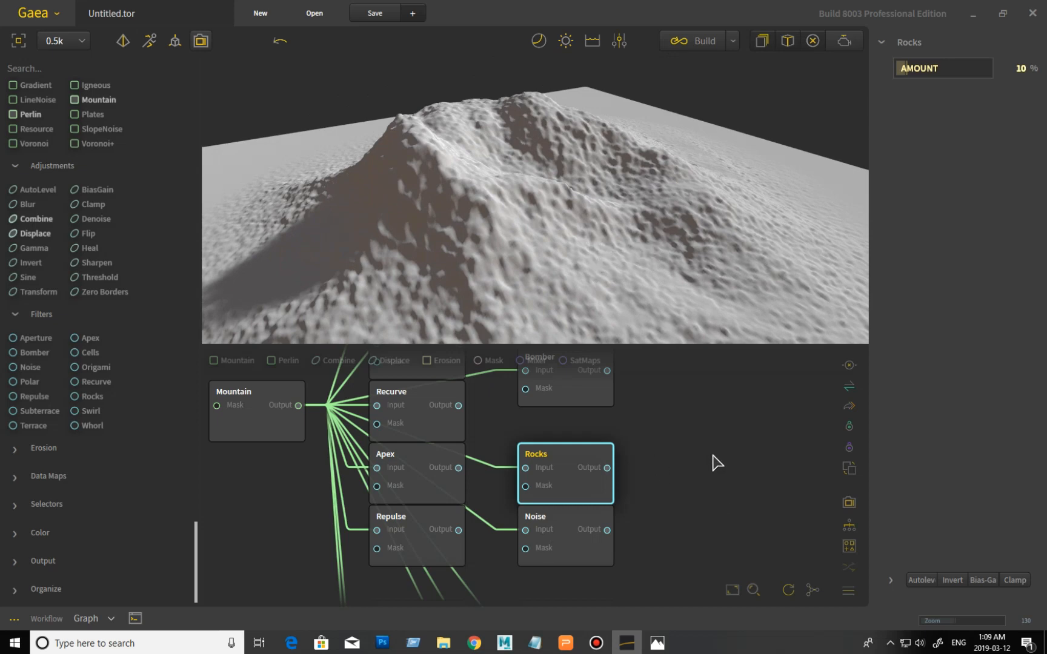
pyautogui.moveTo(668, 228); pyautogui.dragTo(594, 231)
pyautogui.moveTo(484, 231); pyautogui.dragTo(467, 305)
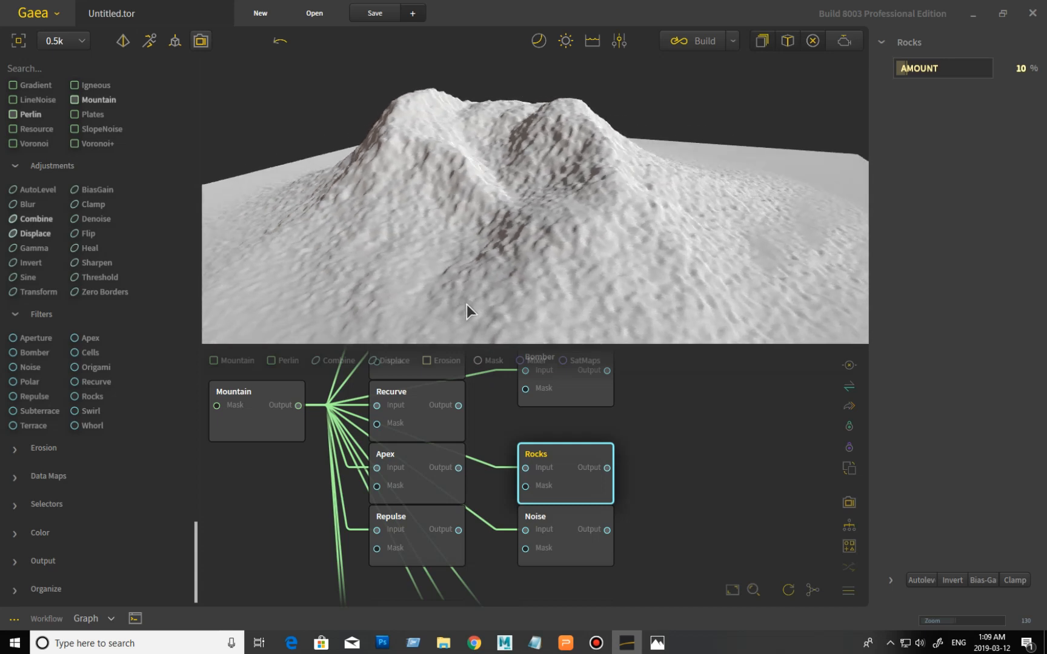
# Preview the Noise node, set its method to Gaussian, and compare the terrain with the original Mountain.
pyautogui.click(568, 545)
pyautogui.moveTo(554, 278); pyautogui.dragTo(585, 267)
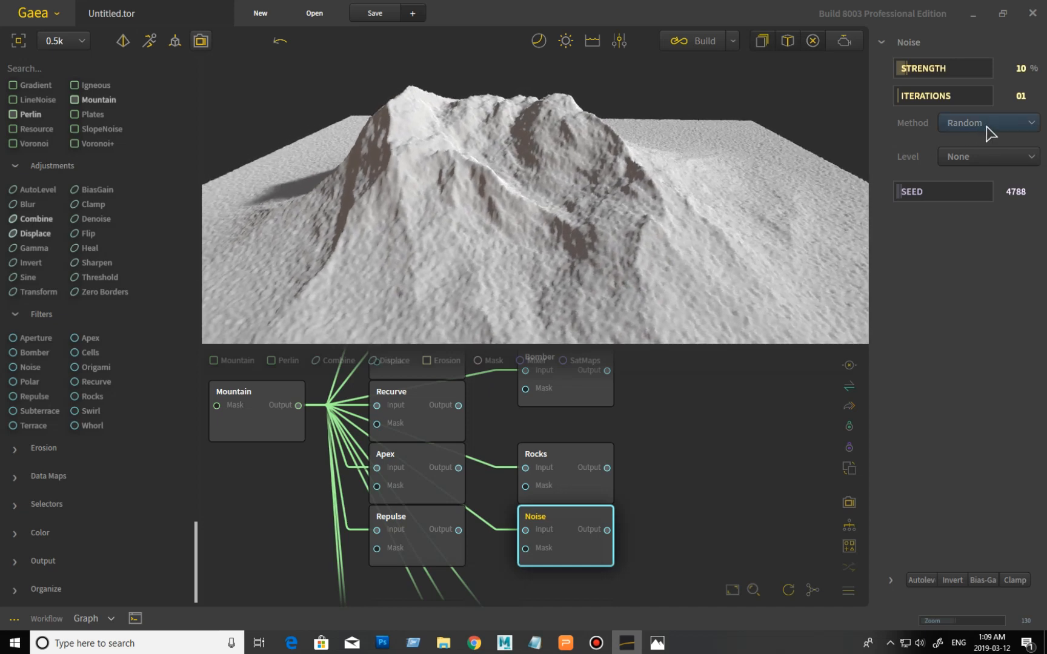
pyautogui.click(991, 124)
pyautogui.click(902, 166)
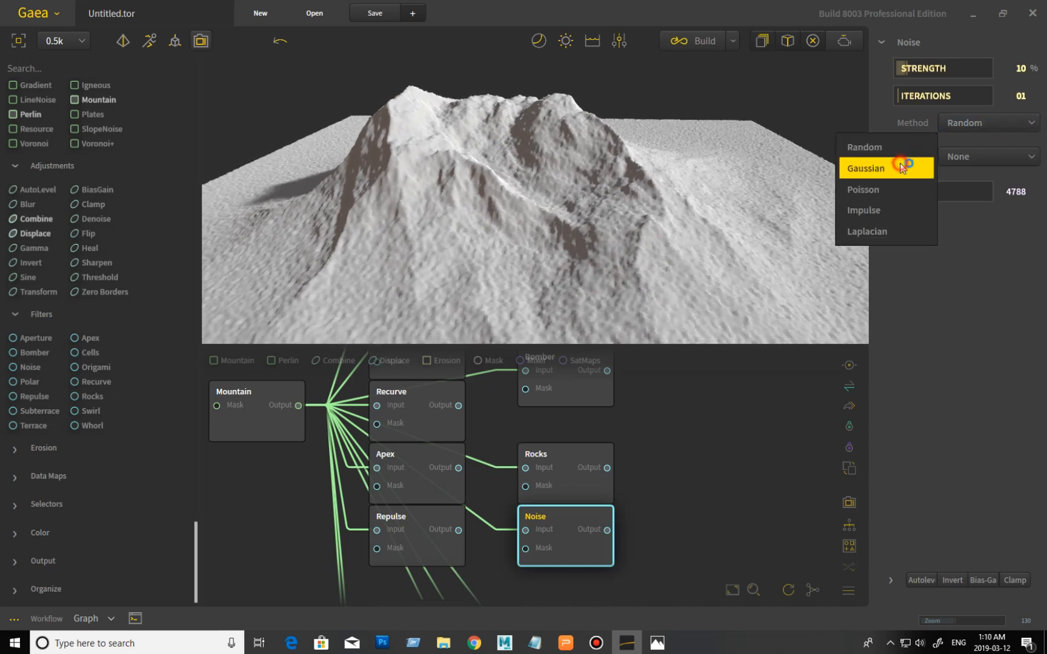
pyautogui.click(988, 124)
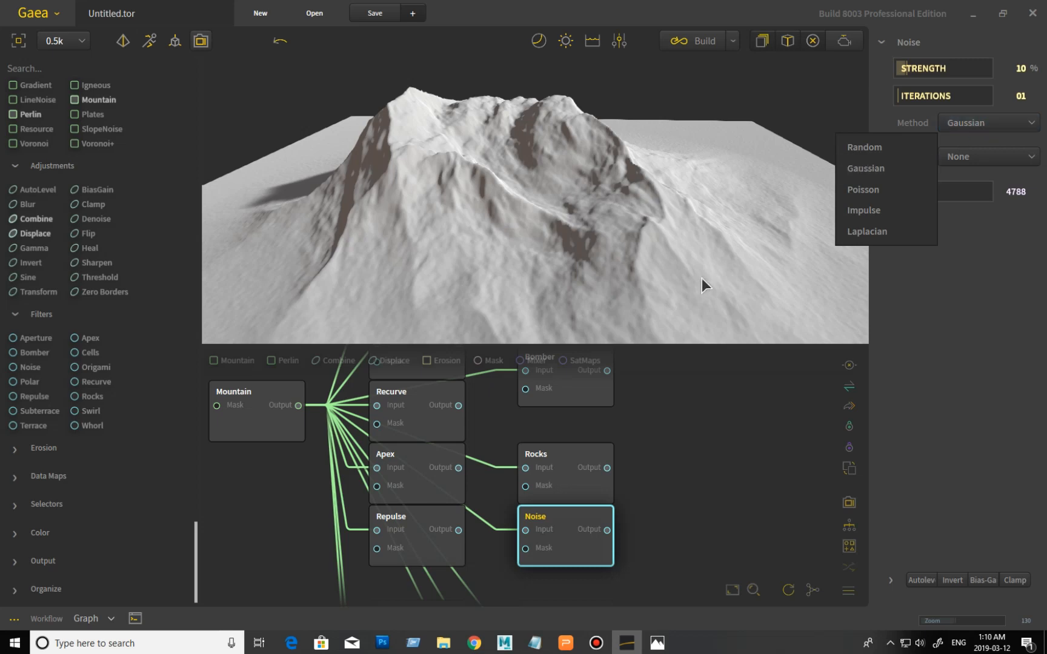
pyautogui.click(270, 429)
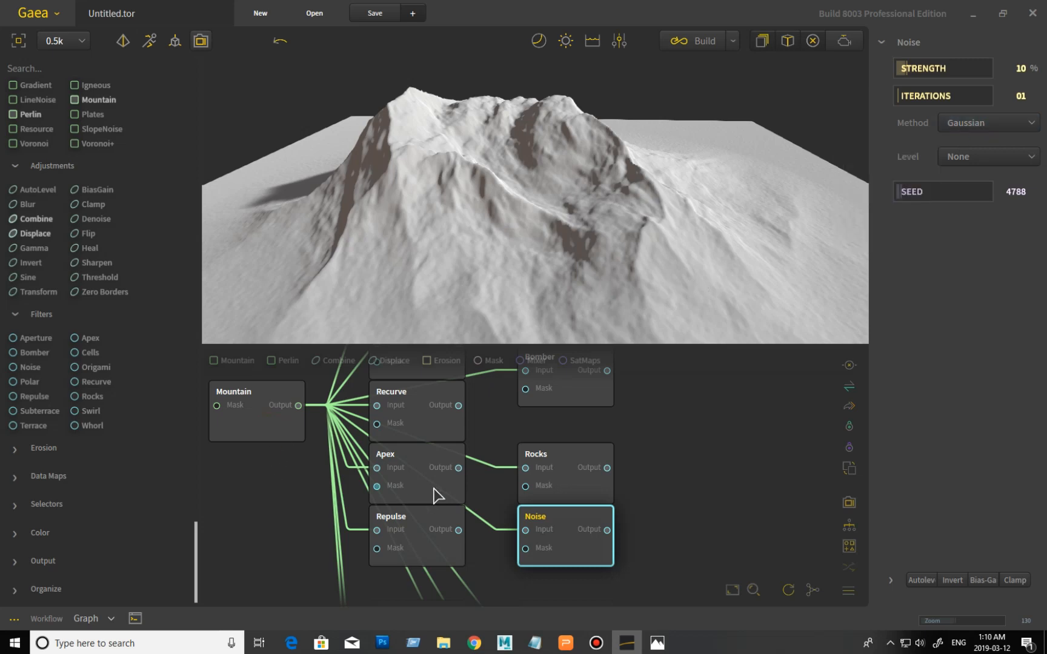
pyautogui.click(267, 415)
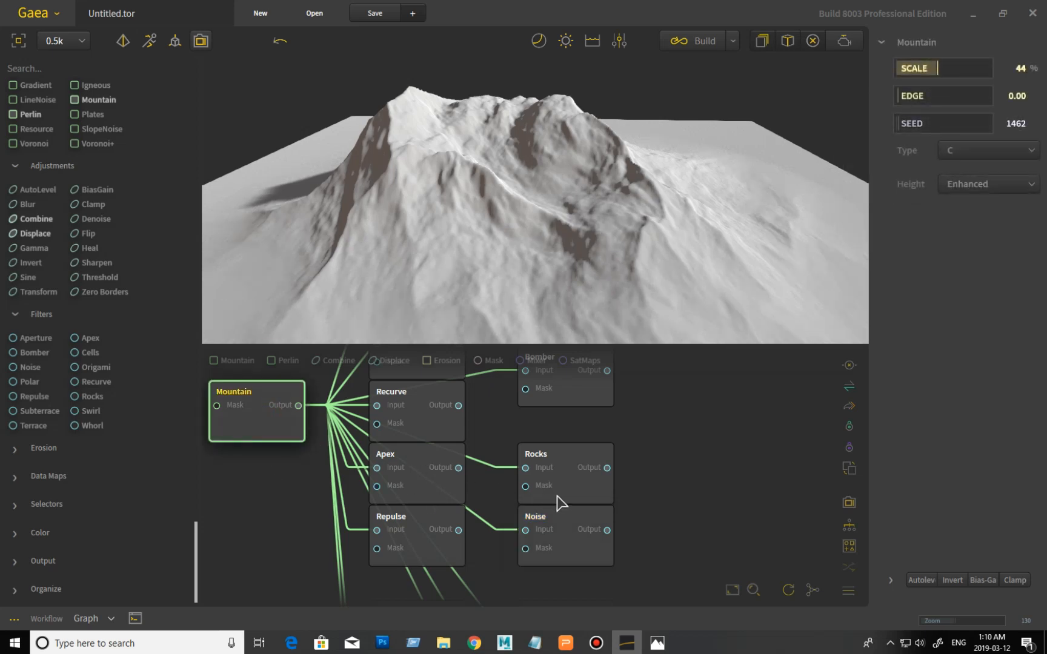
pyautogui.click(566, 537)
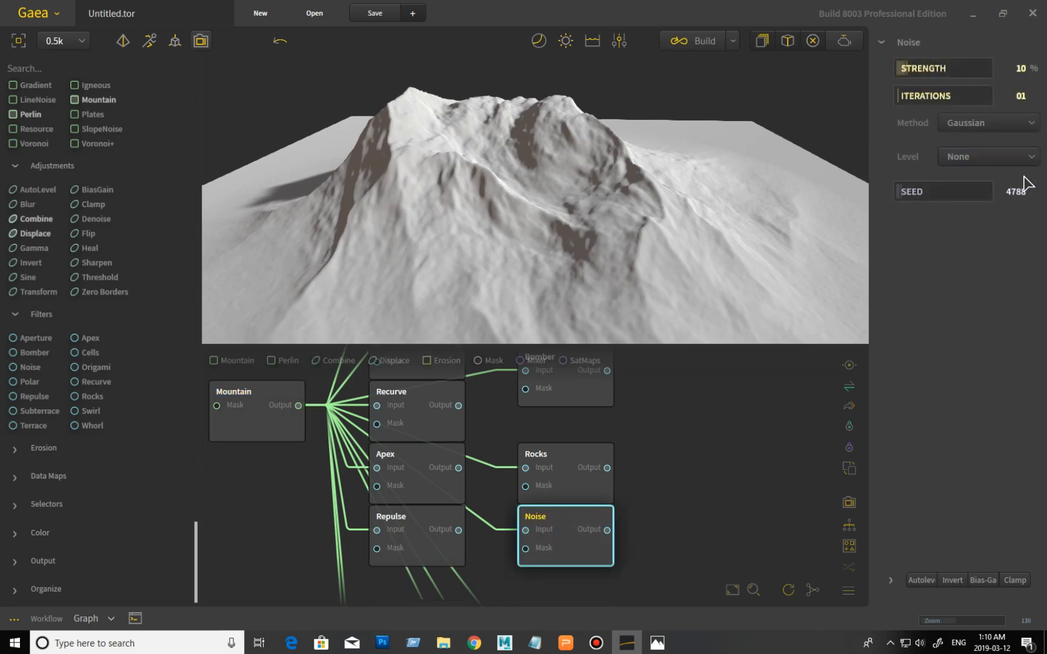
# Try the Poisson and Impulse methods on the Noise node and inspect the terrain's surface.
pyautogui.click(981, 128)
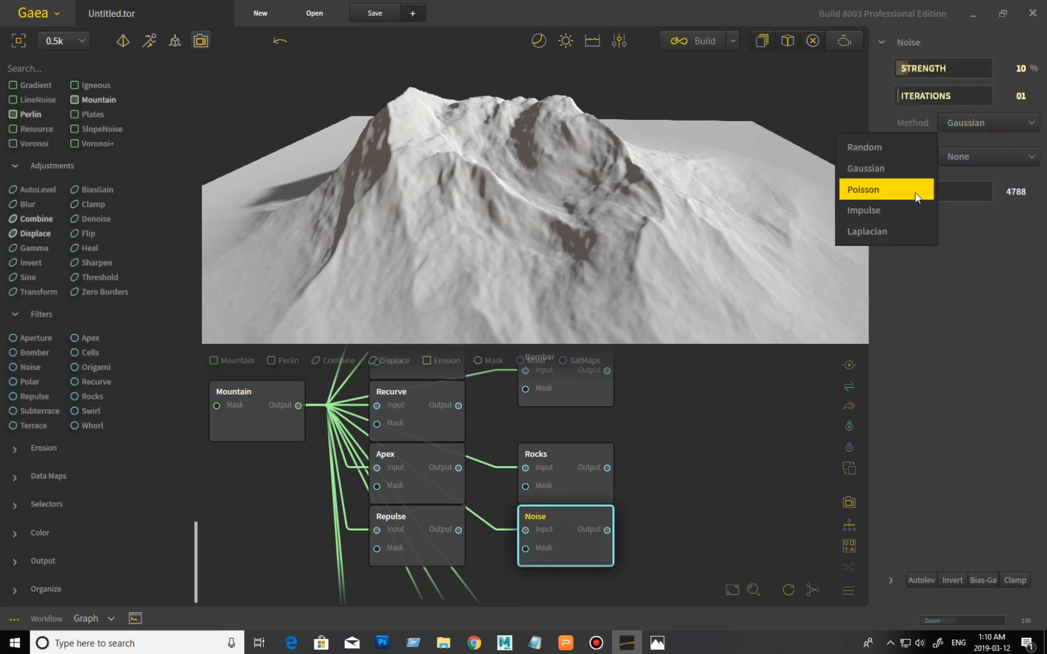
pyautogui.click(917, 192)
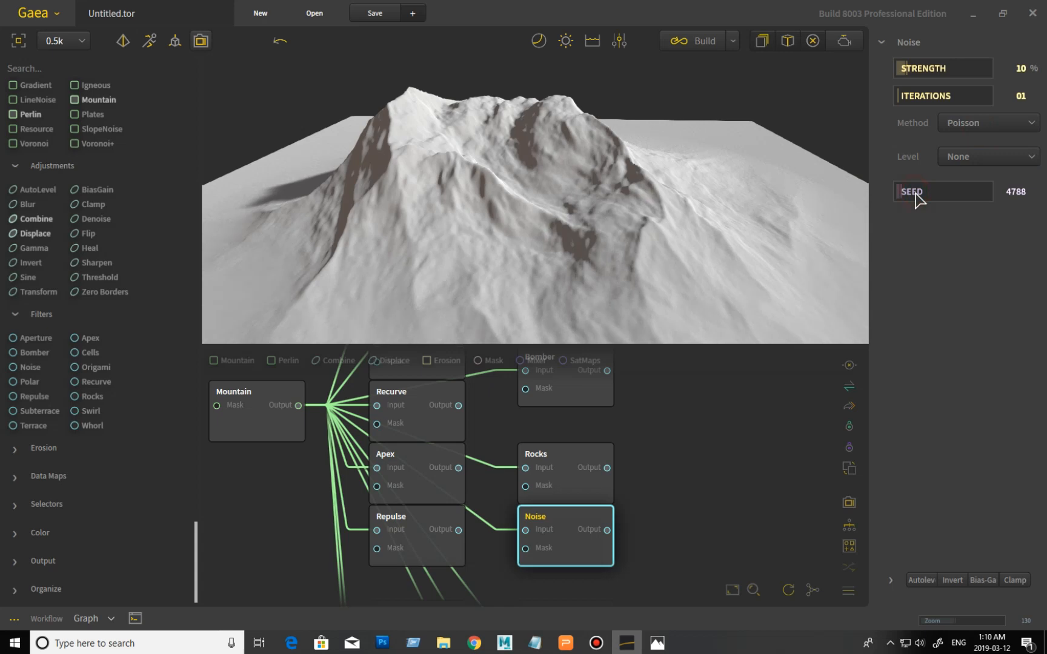
pyautogui.click(989, 128)
pyautogui.click(895, 212)
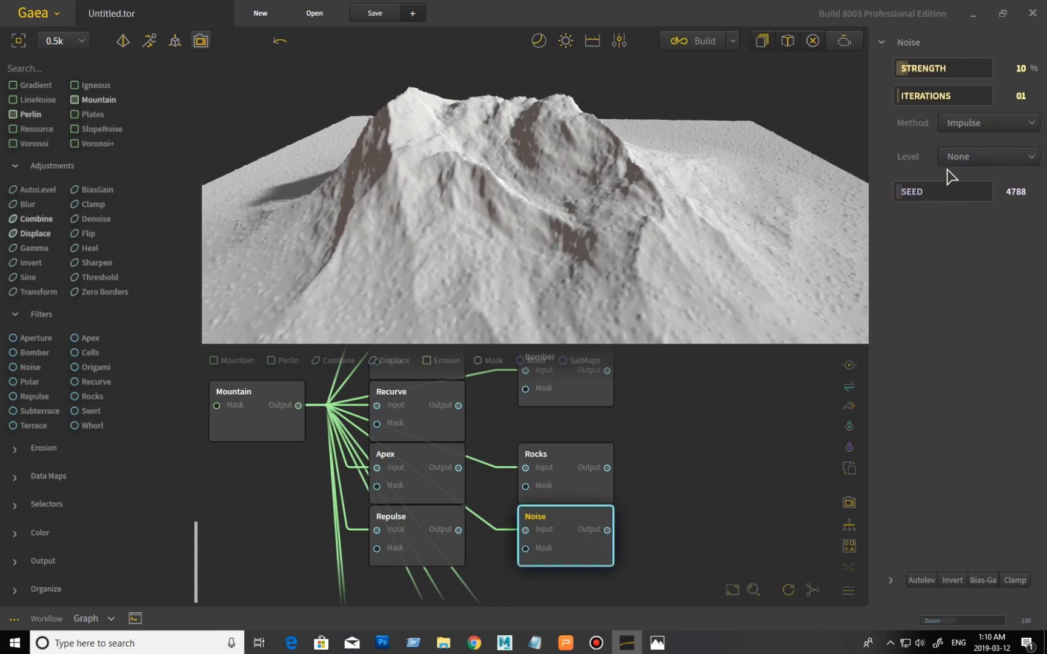
pyautogui.click(740, 297)
pyautogui.moveTo(699, 285); pyautogui.dragTo(757, 279)
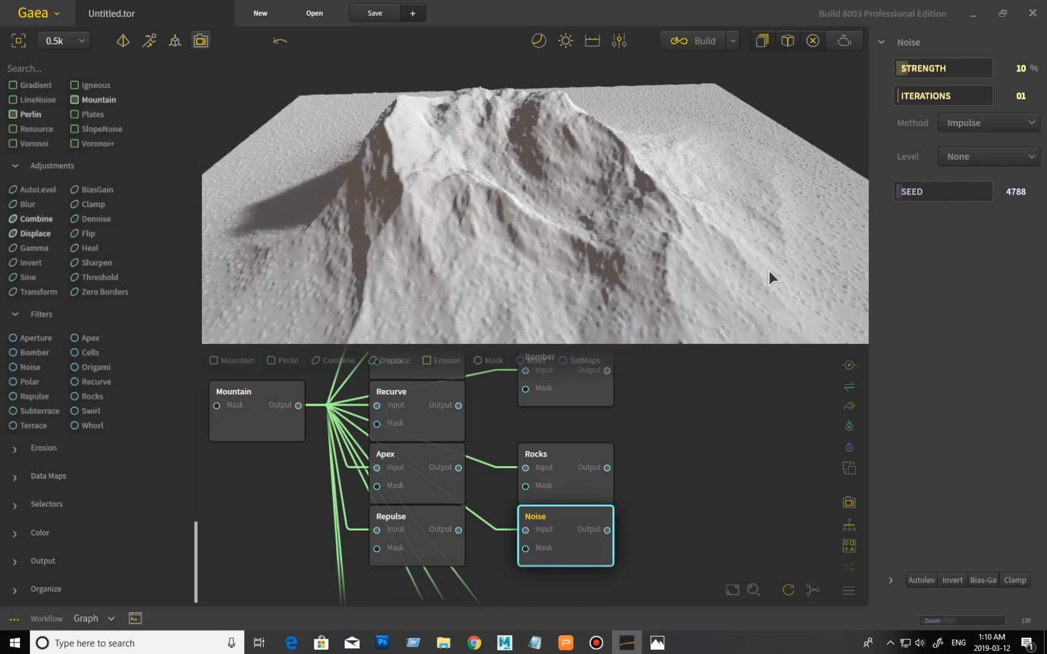
# Switch the Noise node's method to Laplacian and inspect the terrain.
pyautogui.click(963, 125)
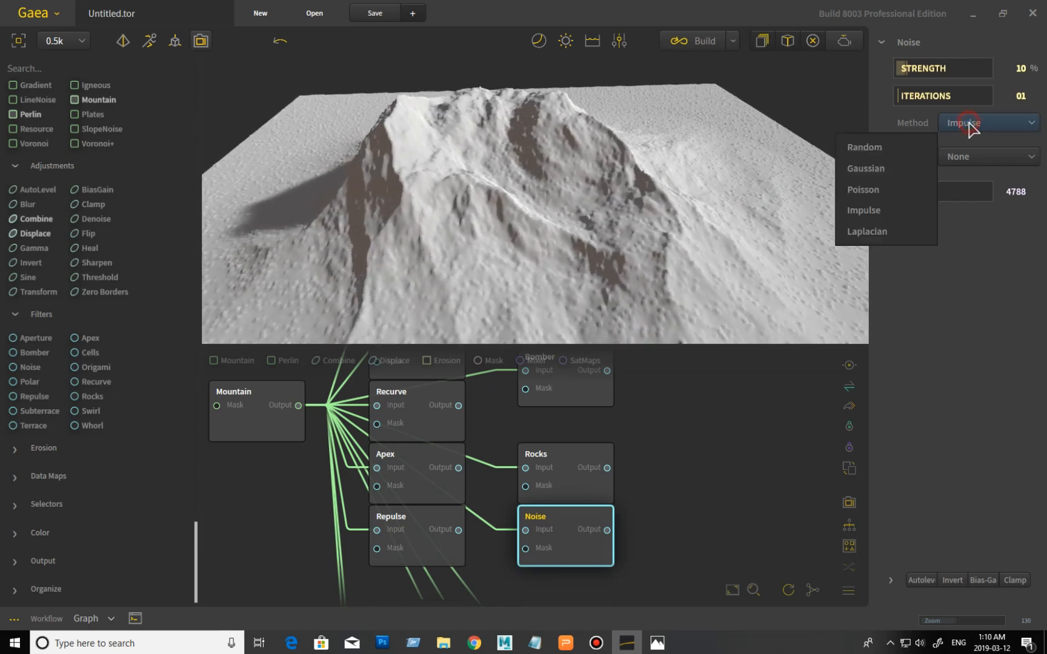
pyautogui.click(885, 232)
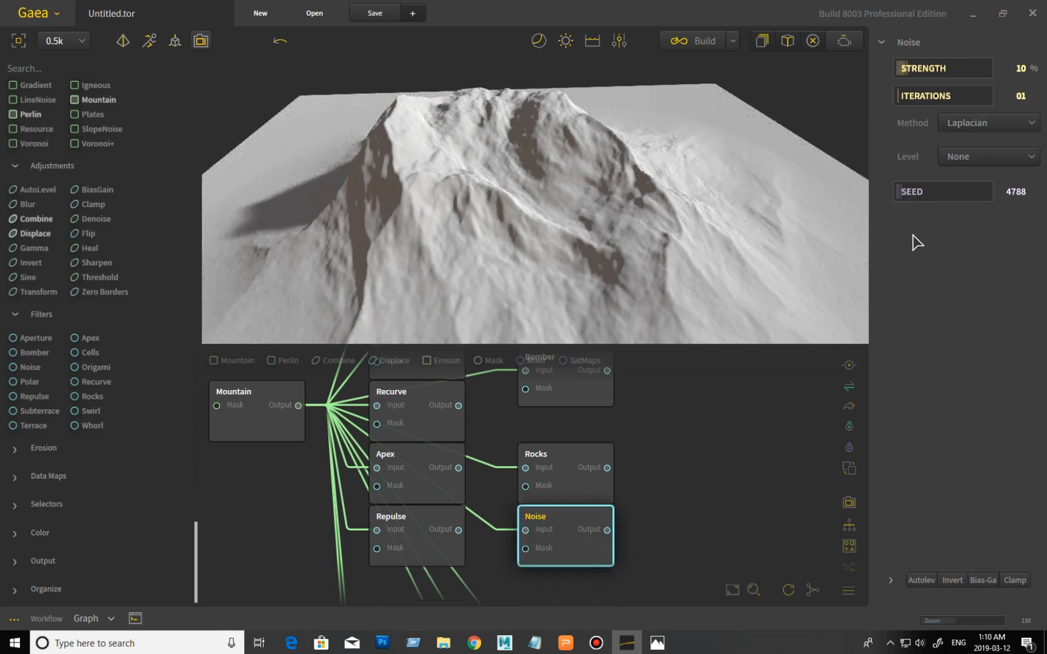
pyautogui.click(634, 267)
pyautogui.moveTo(619, 249); pyautogui.dragTo(638, 300)
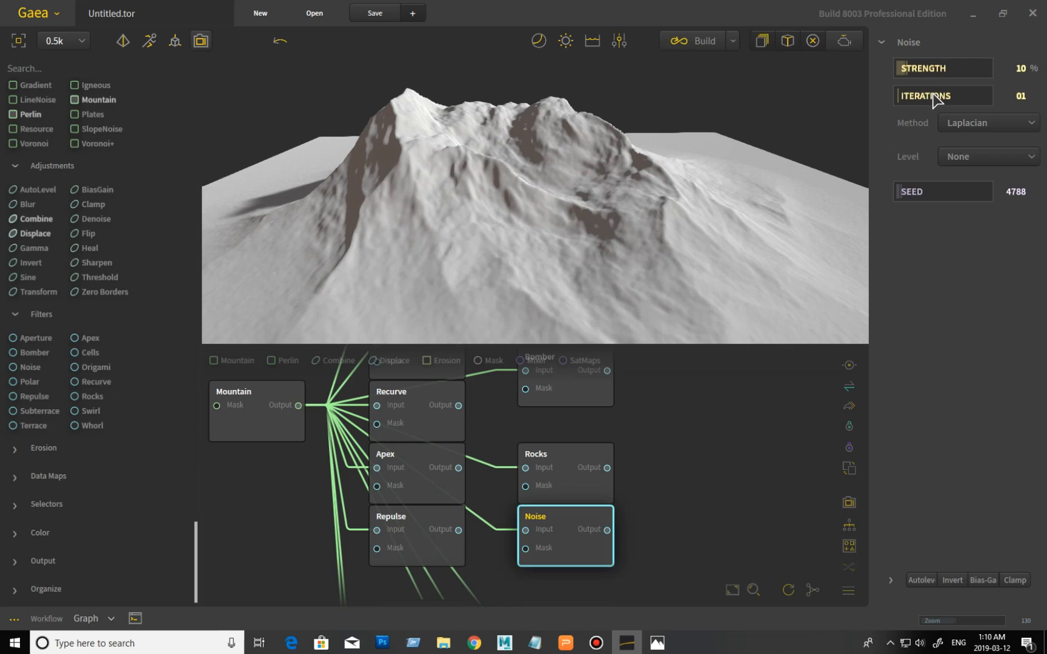
# Set the Noise node's method to Random and its level option to Level.
pyautogui.click(942, 156)
pyautogui.click(969, 123)
pyautogui.click(914, 148)
pyautogui.click(982, 158)
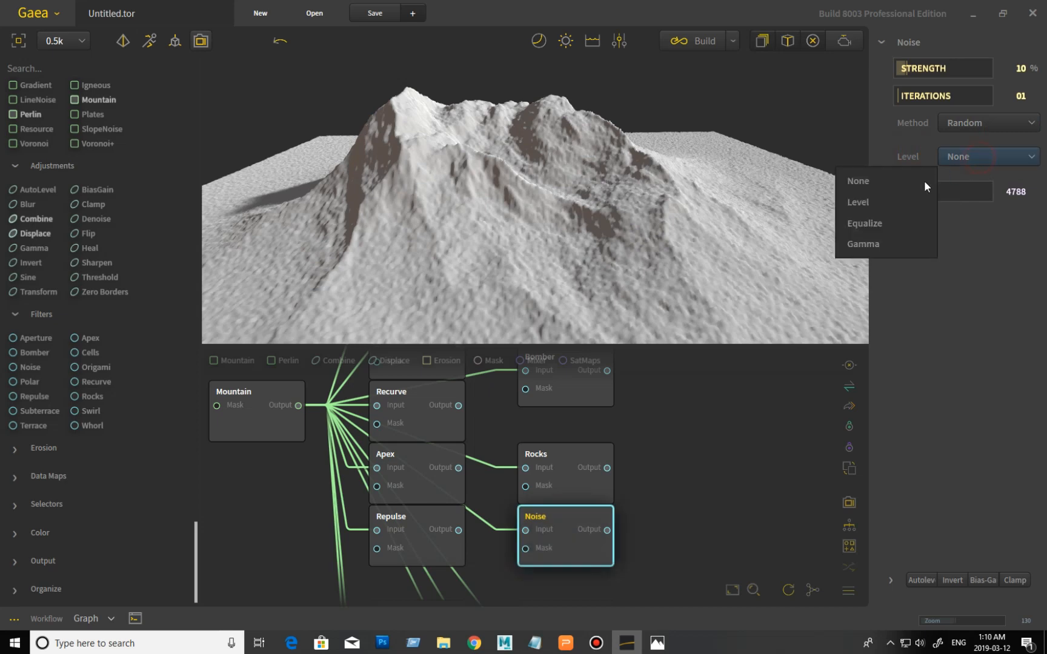
pyautogui.click(897, 202)
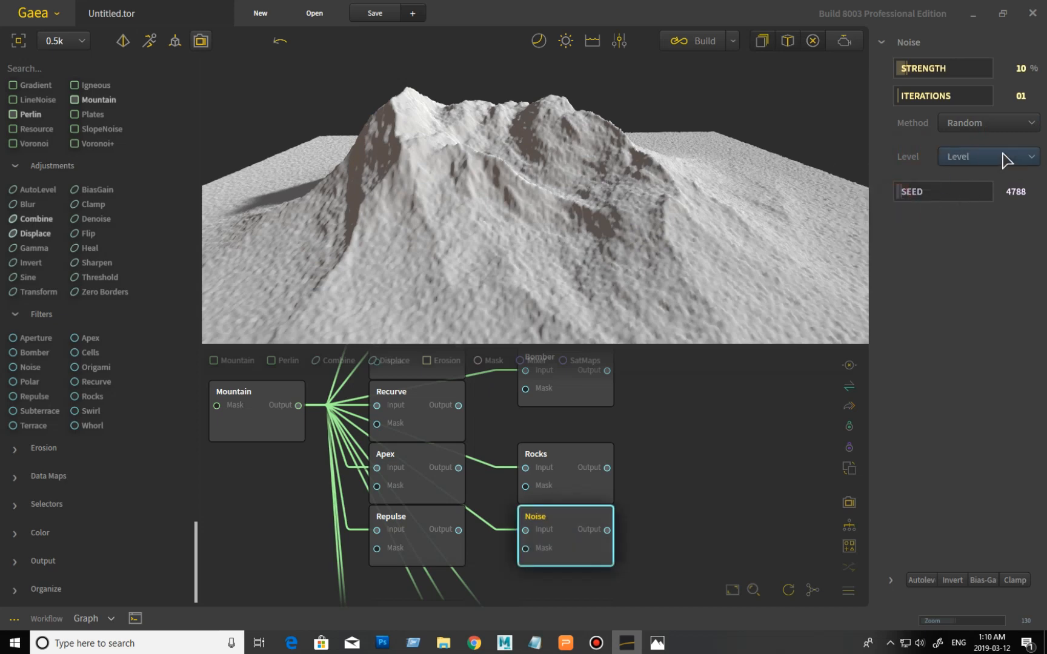
# Try the Equalize and Gamma level options on the Random noise.
pyautogui.click(1006, 159)
pyautogui.click(903, 223)
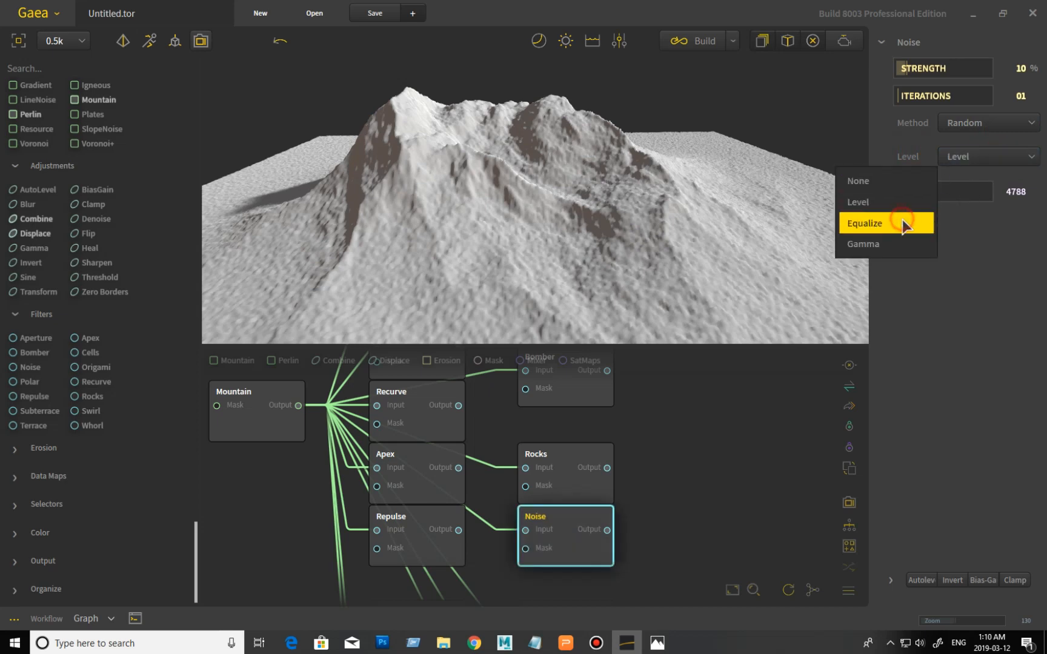
pyautogui.click(978, 161)
pyautogui.click(894, 243)
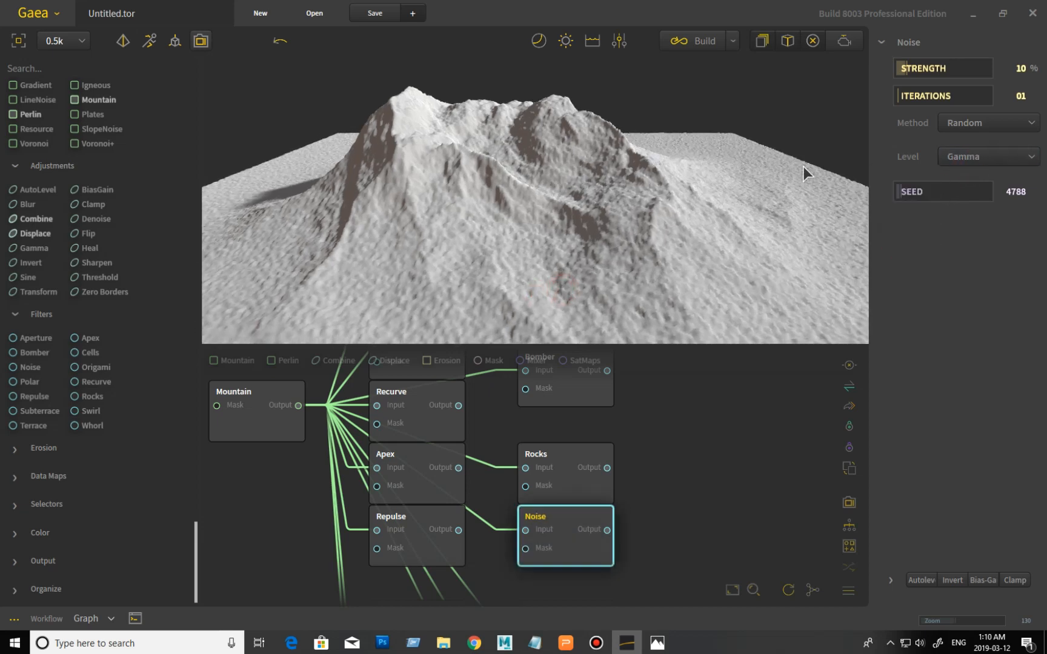
# Set the Noise node's method to Gaussian and try its level options None and Level.
pyautogui.click(981, 122)
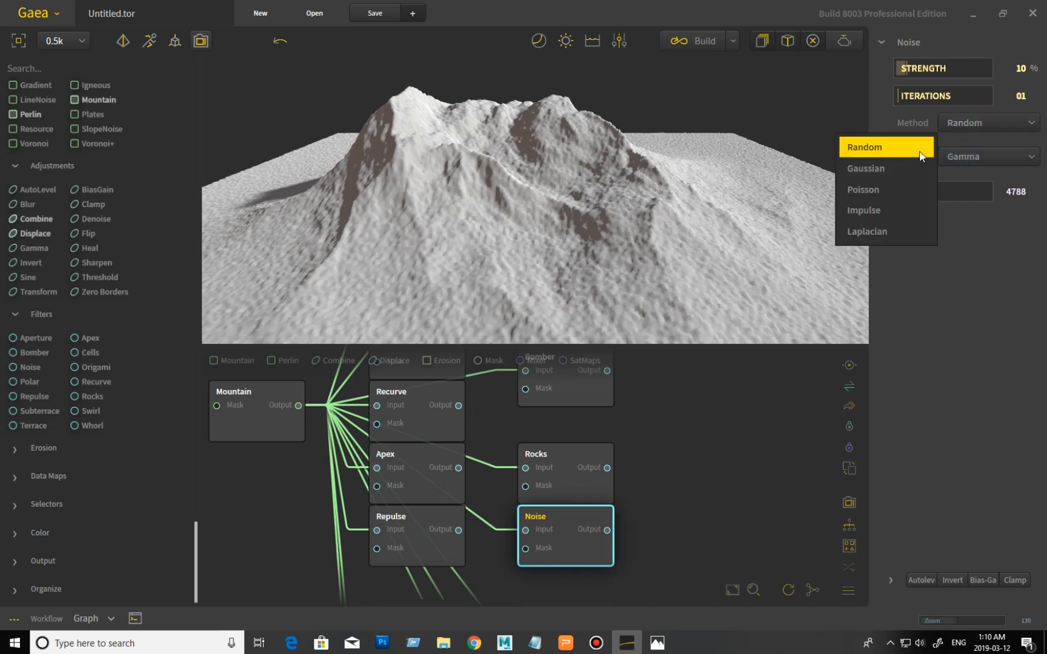
pyautogui.click(912, 161)
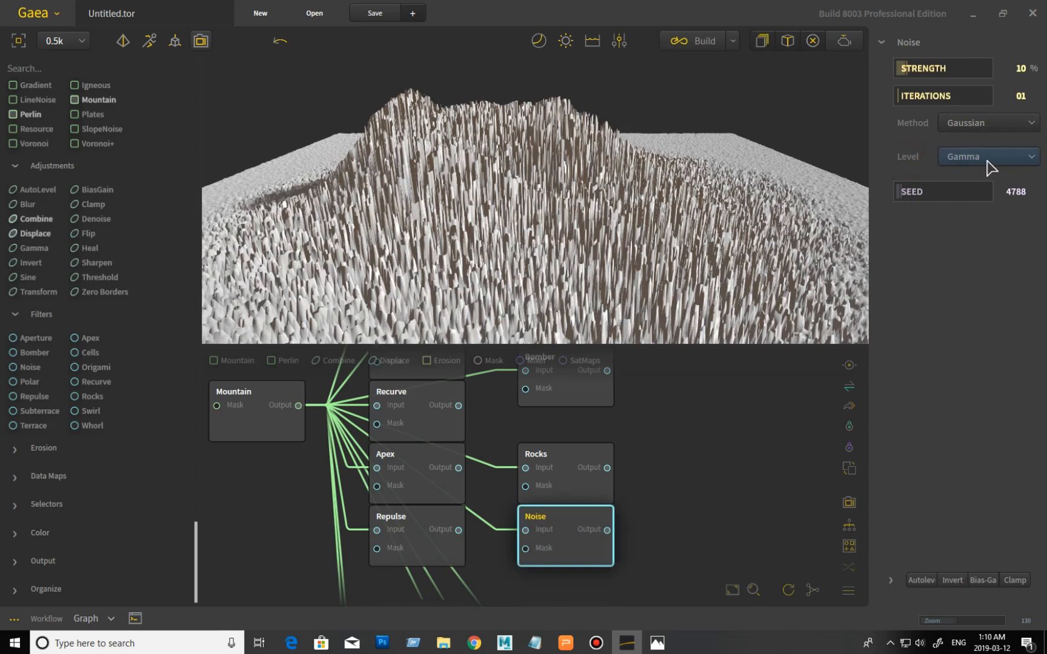
pyautogui.click(990, 167)
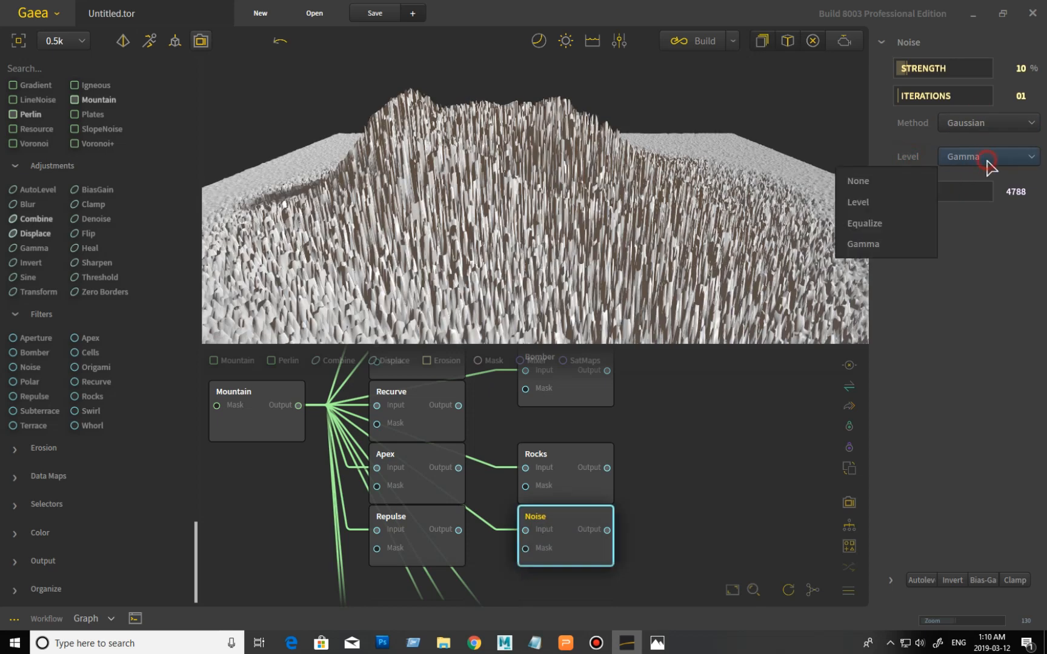
pyautogui.click(911, 180)
pyautogui.click(985, 157)
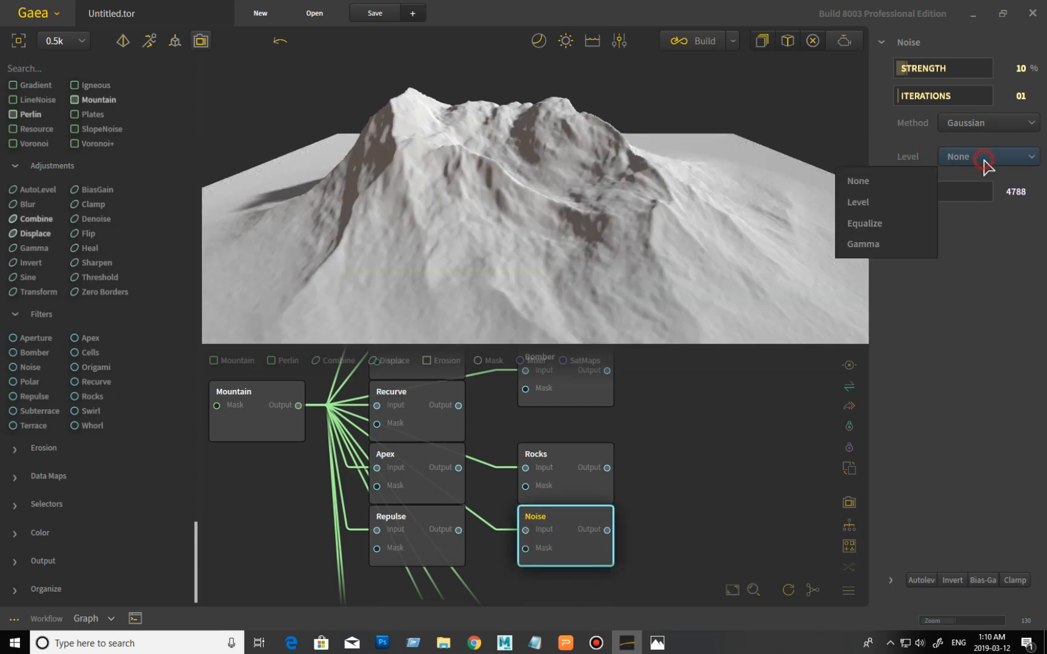
pyautogui.click(906, 200)
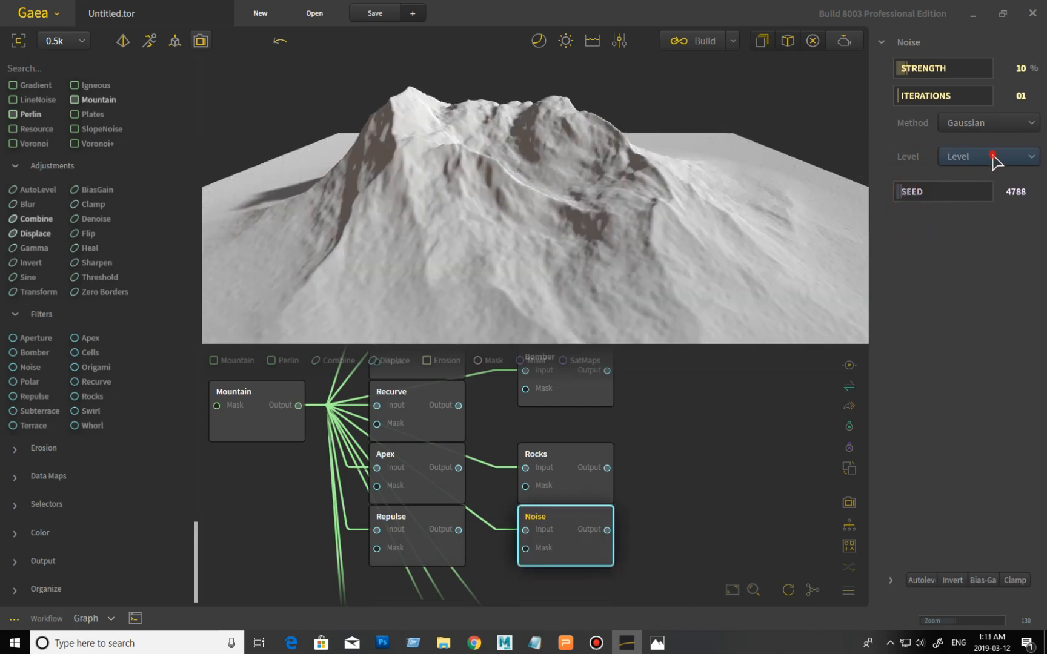
# Try the Equalize and Gamma level options on the Gaussian noise and inspect the terrain.
pyautogui.click(993, 157)
pyautogui.click(901, 222)
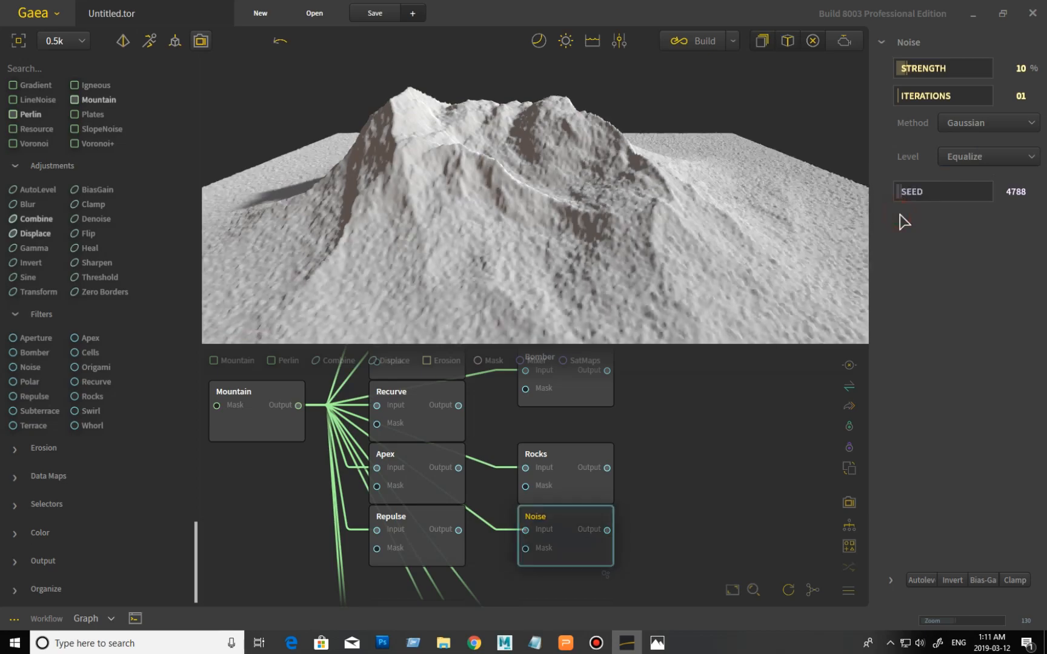
pyautogui.click(967, 162)
pyautogui.click(885, 242)
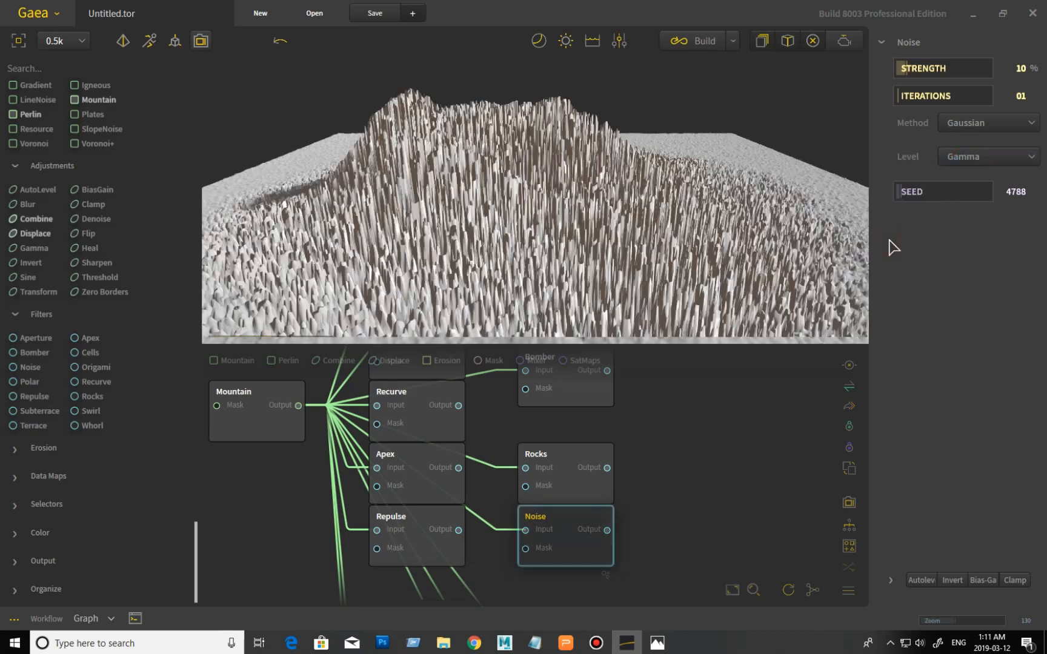
pyautogui.moveTo(727, 262); pyautogui.dragTo(745, 238)
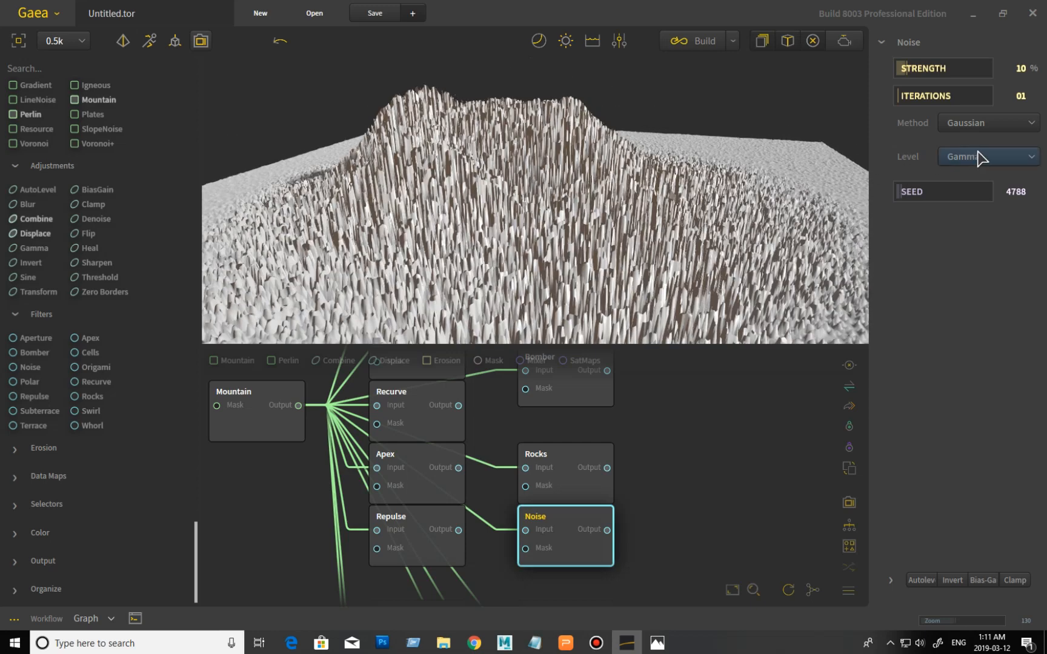
# Set the Noise node's method to Random and its level option to None, and inspect the terrain.
pyautogui.click(989, 125)
pyautogui.click(896, 145)
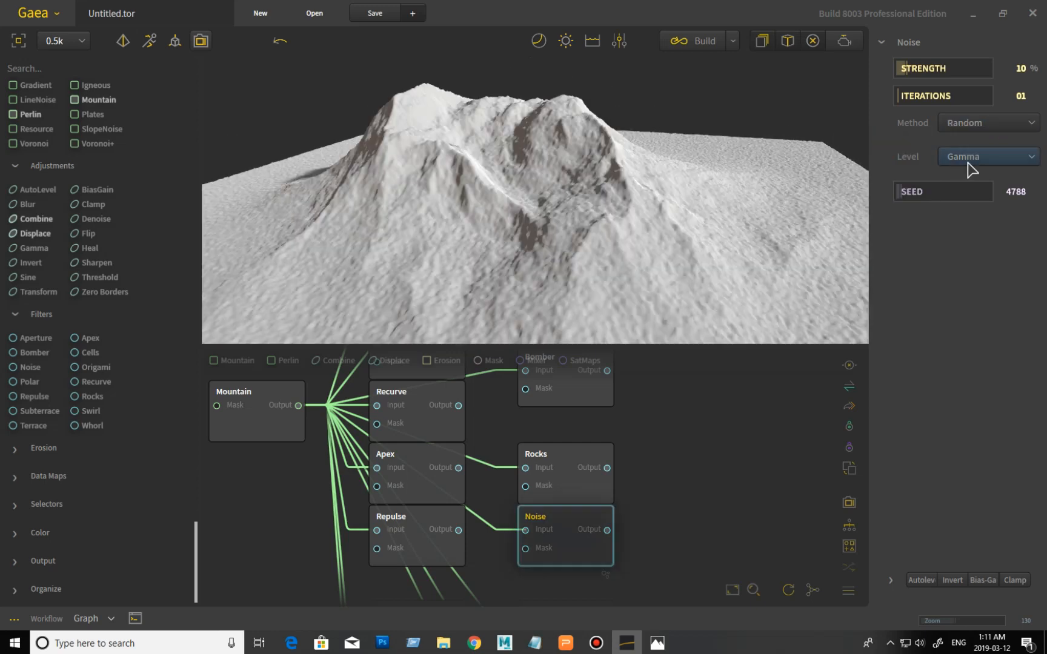
pyautogui.click(990, 157)
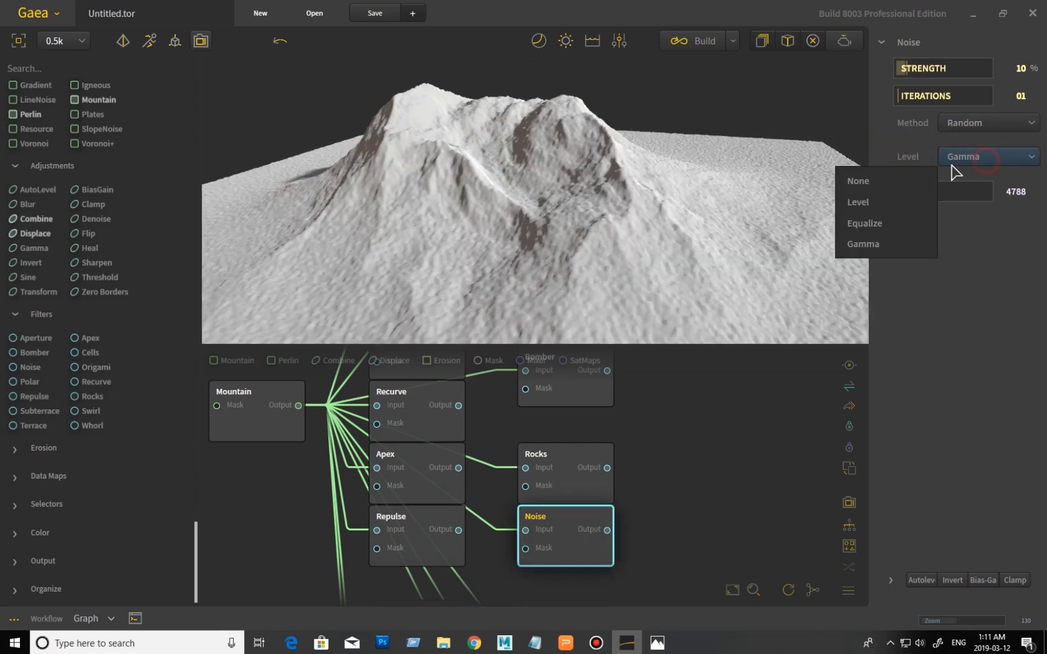
pyautogui.click(912, 177)
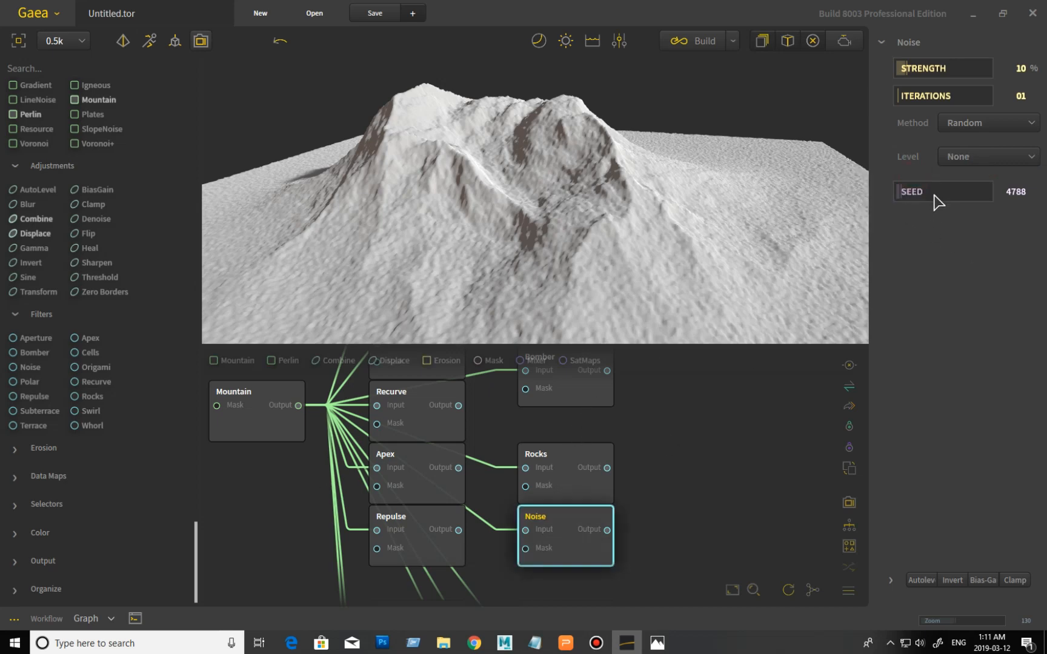
pyautogui.moveTo(626, 309); pyautogui.dragTo(651, 308)
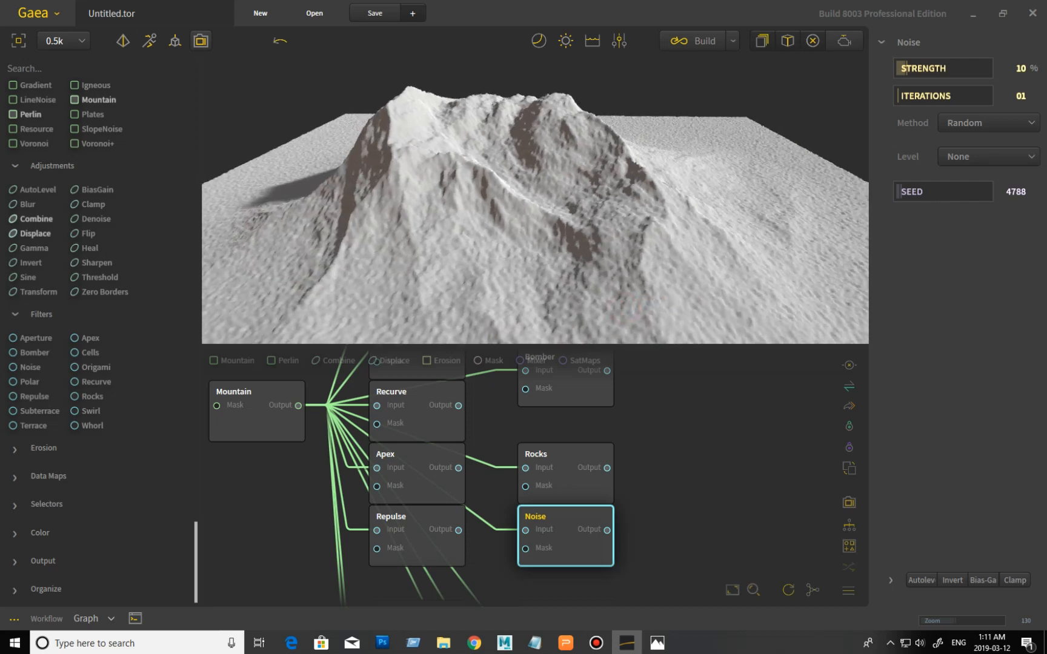
# Switch to Photos and enlarge the mountain render with grass and snow.
pyautogui.moveTo(1046, 61); pyautogui.dragTo(557, 24)
pyautogui.doubleClick(557, 23)
pyautogui.press('Right')
pyautogui.press('Left')
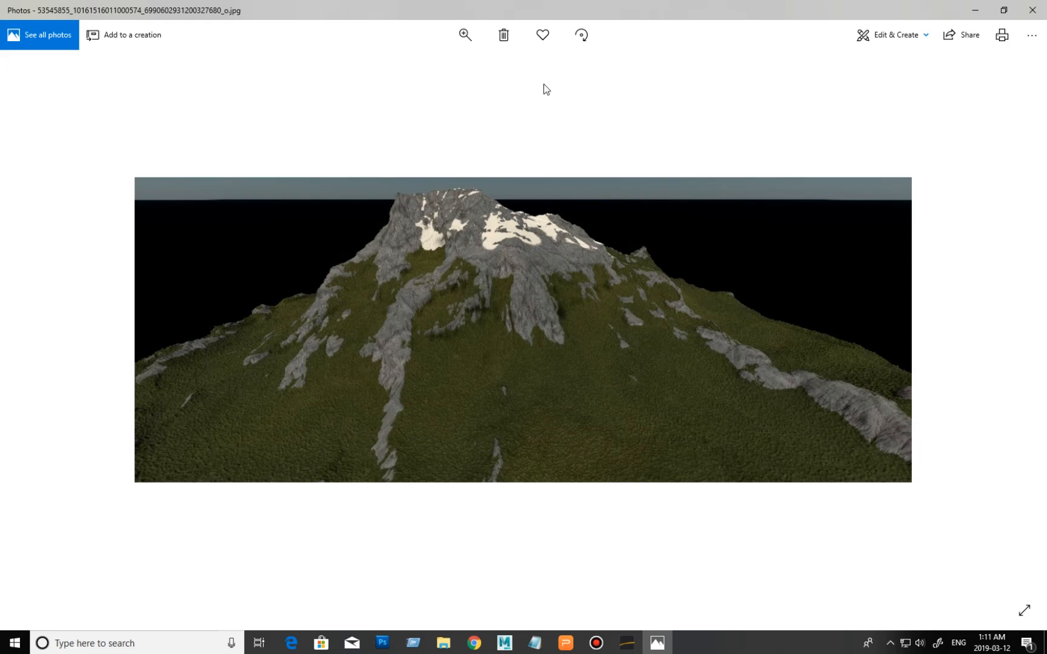
pyautogui.click(465, 35)
pyautogui.moveTo(418, 65); pyautogui.dragTo(499, 65)
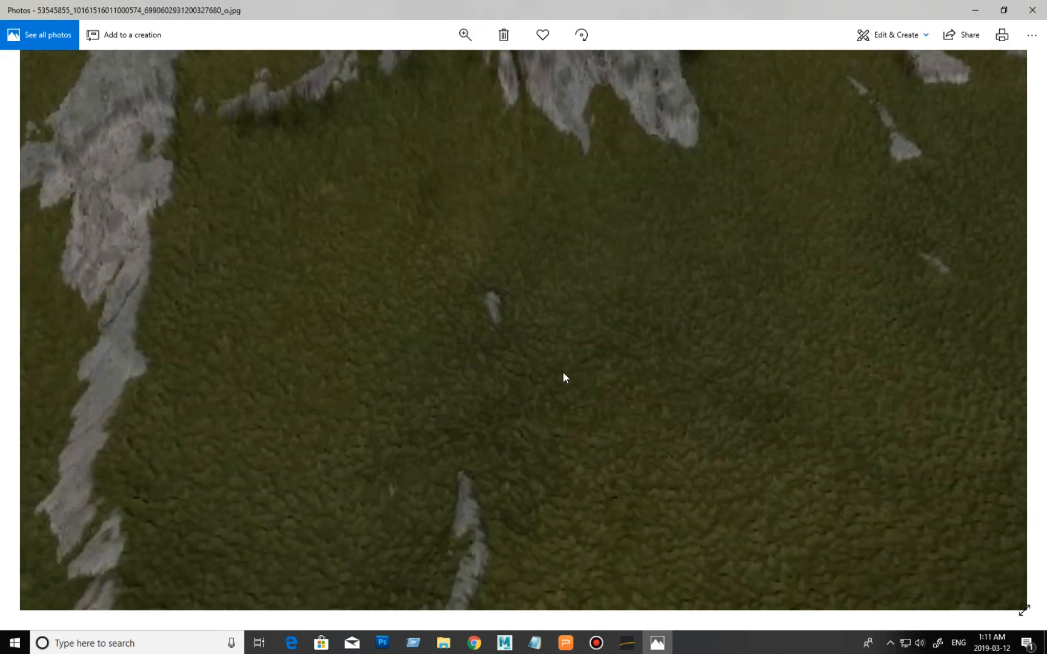
# Examine the grass surface texture and rock patches across the enlarged mountain render.
pyautogui.moveTo(630, 432); pyautogui.dragTo(757, 394)
pyautogui.moveTo(526, 421); pyautogui.dragTo(636, 427)
pyautogui.moveTo(557, 429); pyautogui.dragTo(704, 434)
pyautogui.moveTo(602, 432); pyautogui.dragTo(775, 435)
pyautogui.moveTo(538, 430); pyautogui.dragTo(643, 436)
pyautogui.moveTo(566, 365); pyautogui.dragTo(278, 442)
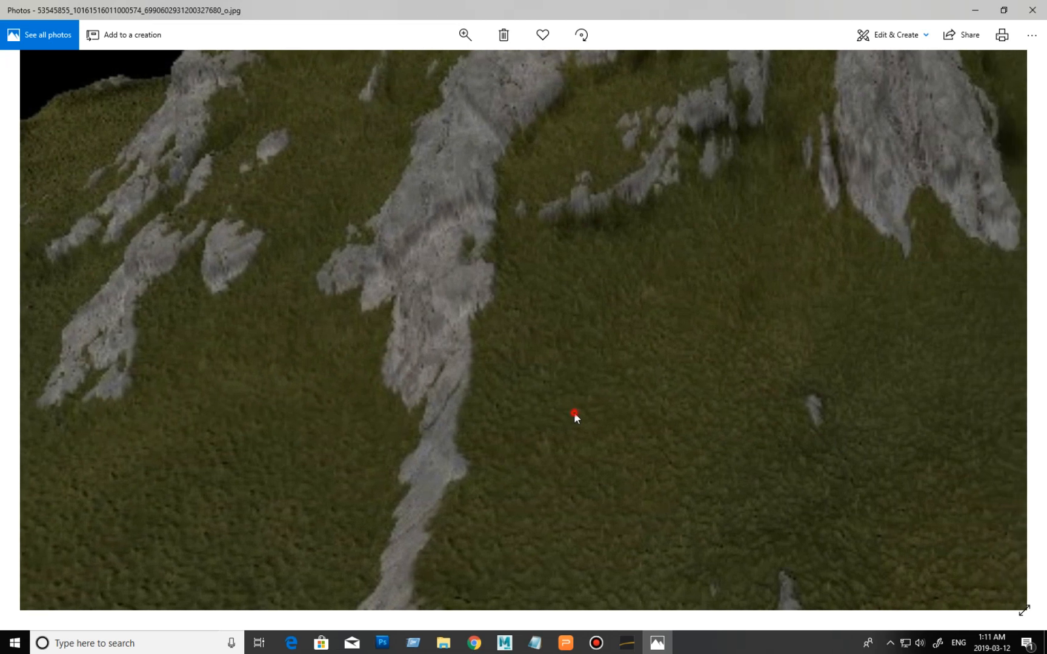
pyautogui.moveTo(573, 412); pyautogui.dragTo(533, 416)
# Zoom the mountain render back out and close Photos to return to Gaea.
pyautogui.click(464, 35)
pyautogui.moveTo(470, 67); pyautogui.dragTo(425, 73)
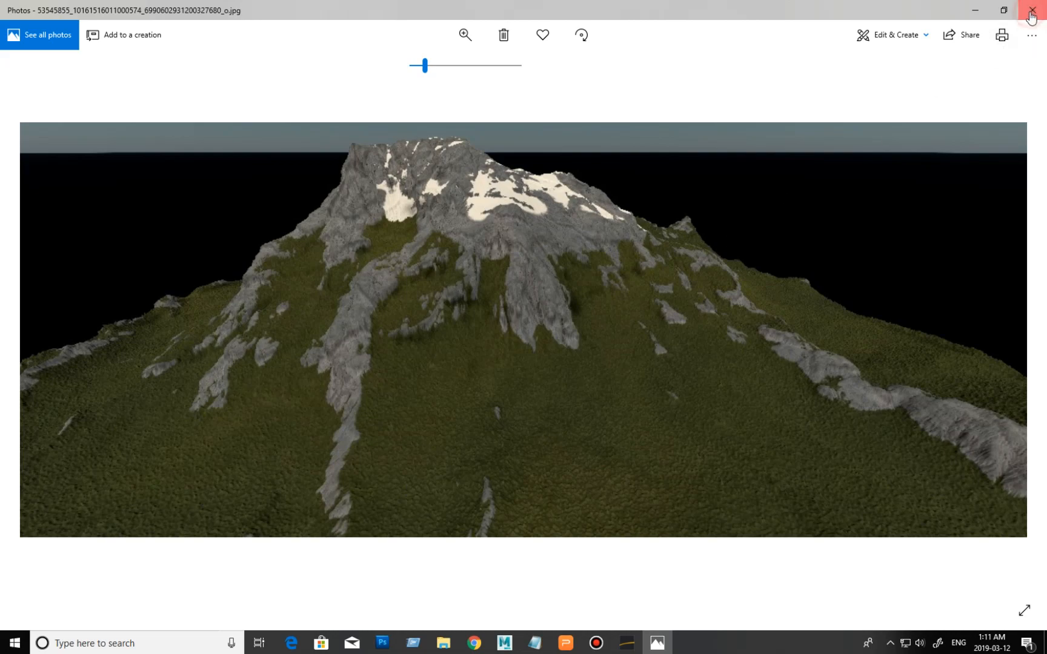
pyautogui.click(1031, 11)
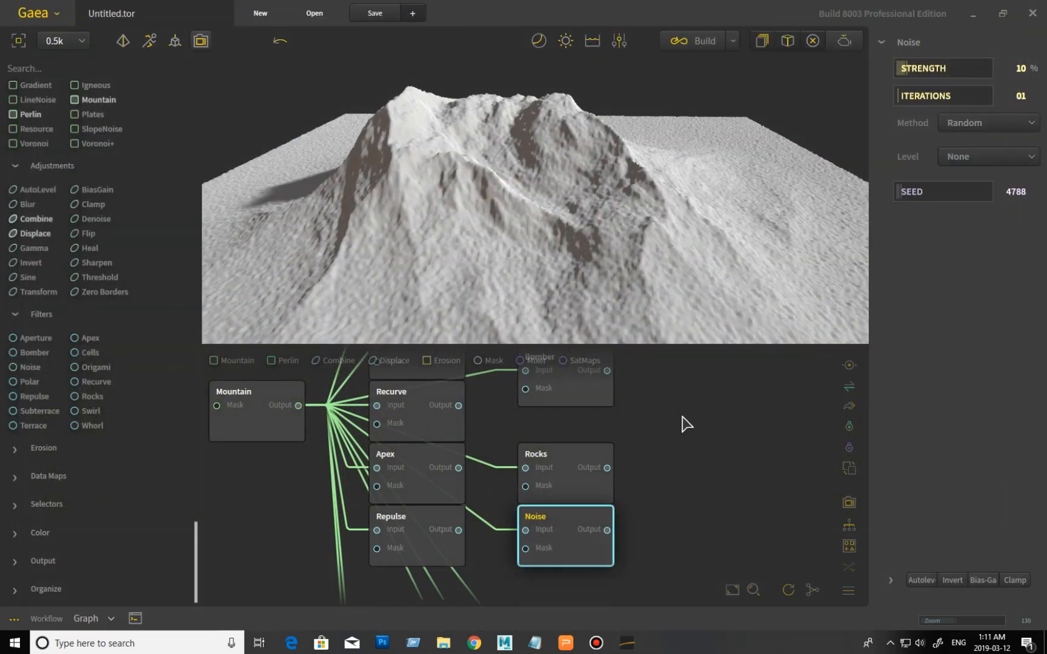
# Set the Terrace node's number of terraces to 40 and inspect the mountain from another angle.
pyautogui.moveTo(673, 515); pyautogui.dragTo(689, 467, button='middle')
pyautogui.scroll(-2, 670, 480)
pyautogui.scroll(-4, 691, 479)
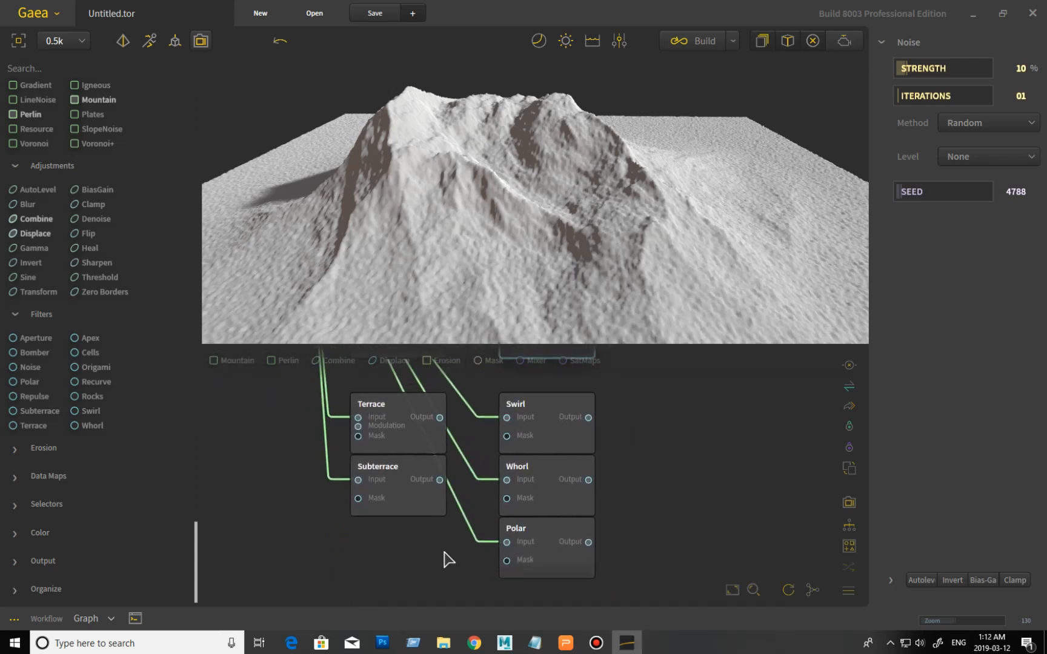
pyautogui.click(409, 411)
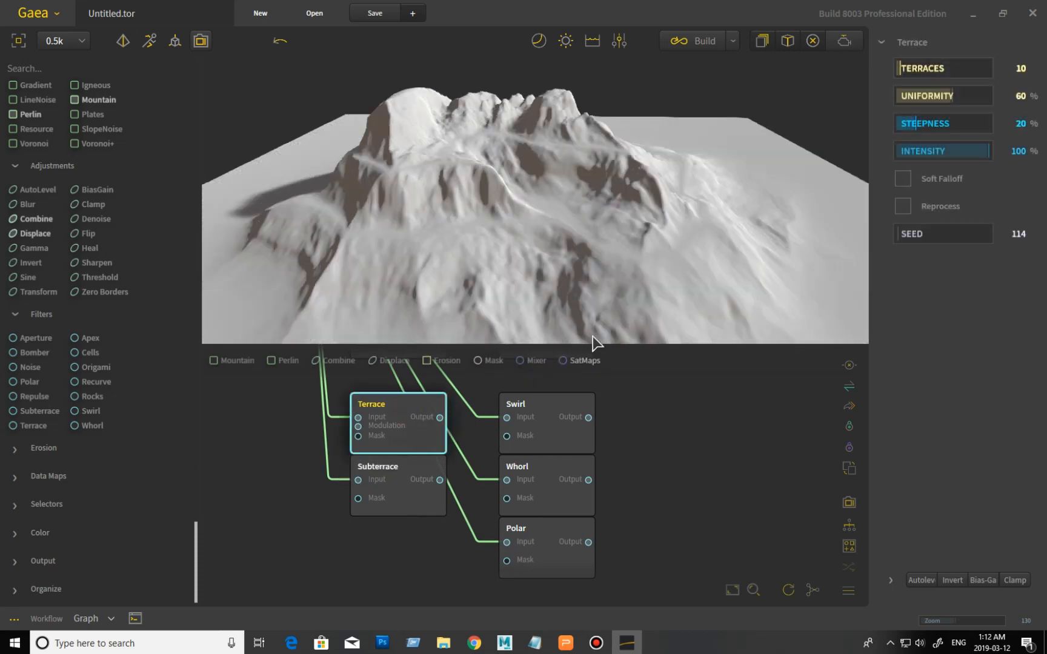
pyautogui.moveTo(901, 71); pyautogui.dragTo(910, 70)
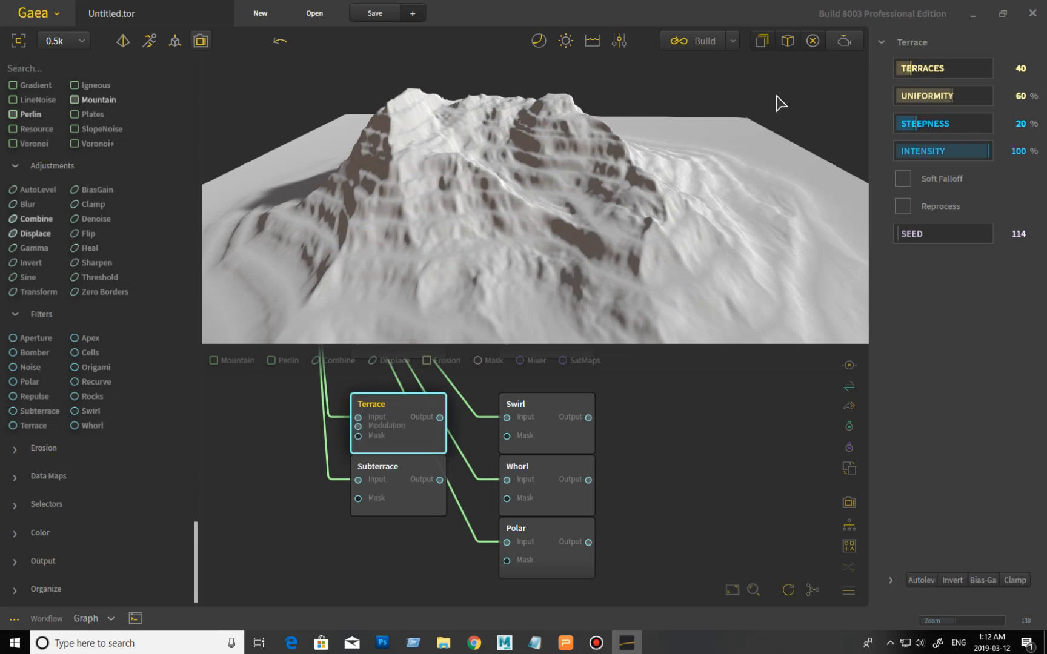
pyautogui.moveTo(558, 223); pyautogui.dragTo(379, 246)
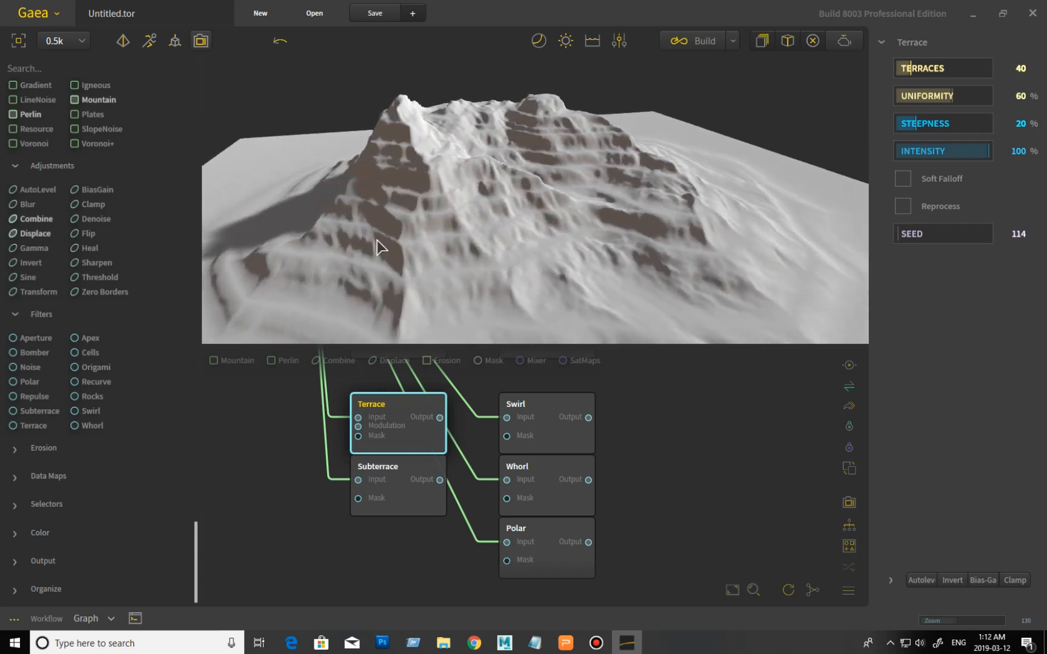
pyautogui.moveTo(441, 265); pyautogui.dragTo(406, 262)
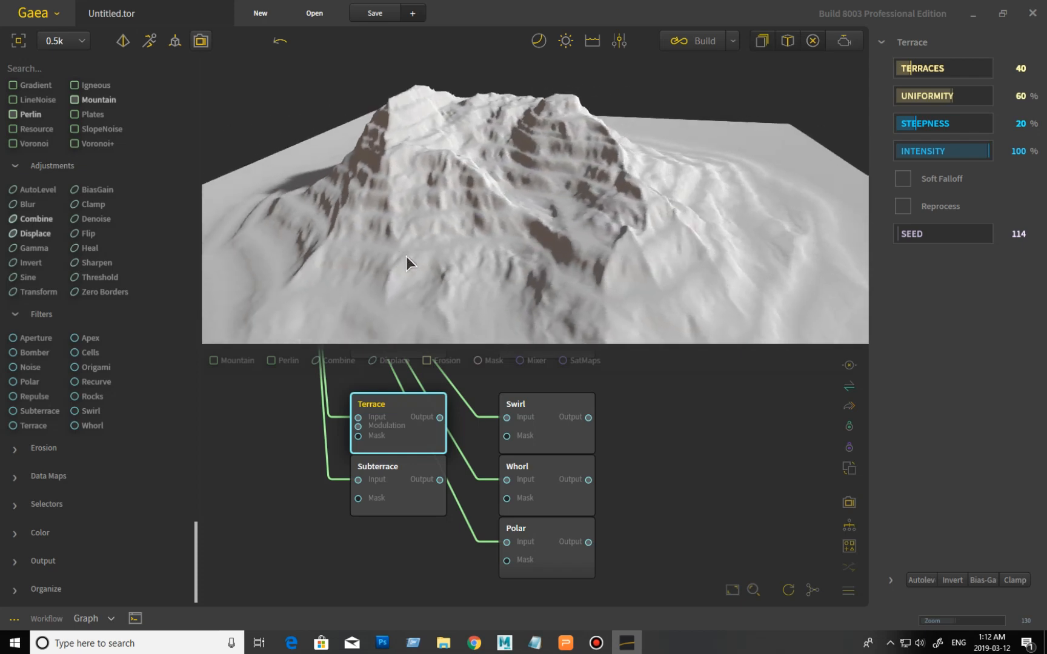
# Set the Terrace node's Uniformity to 23% and Steepness to 41%.
pyautogui.moveTo(951, 97); pyautogui.dragTo(918, 96)
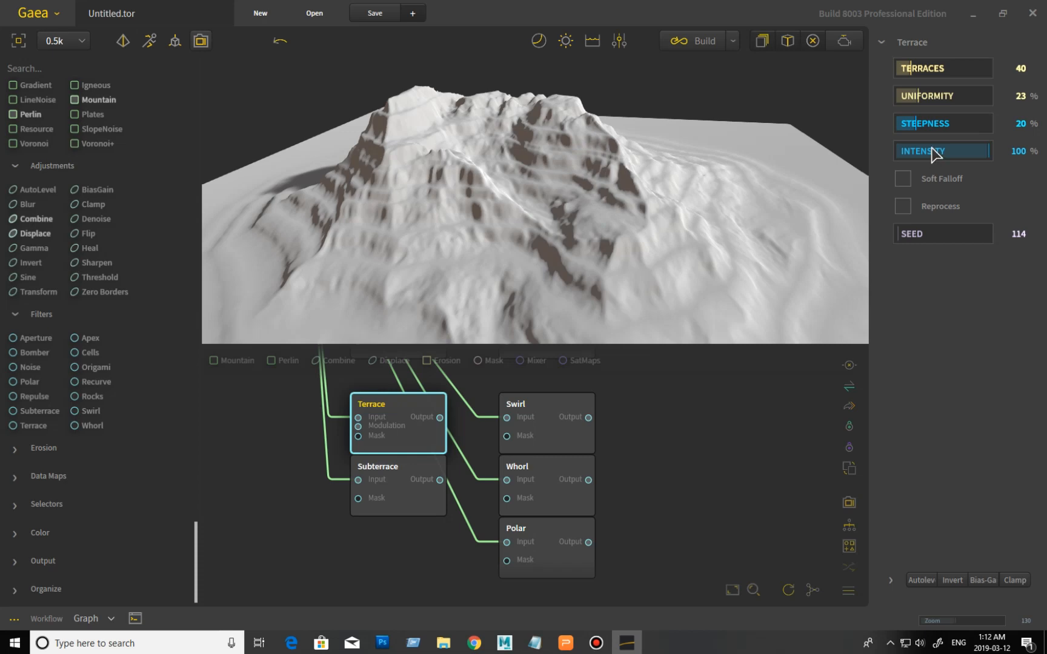
pyautogui.moveTo(917, 123); pyautogui.dragTo(951, 123)
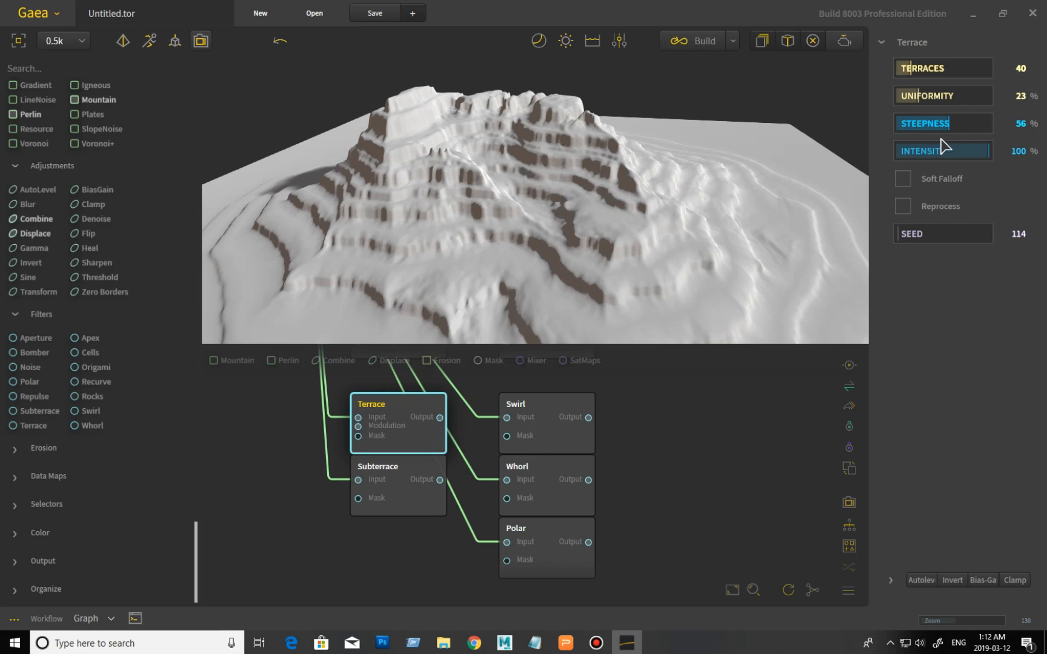
pyautogui.moveTo(949, 124); pyautogui.dragTo(935, 124)
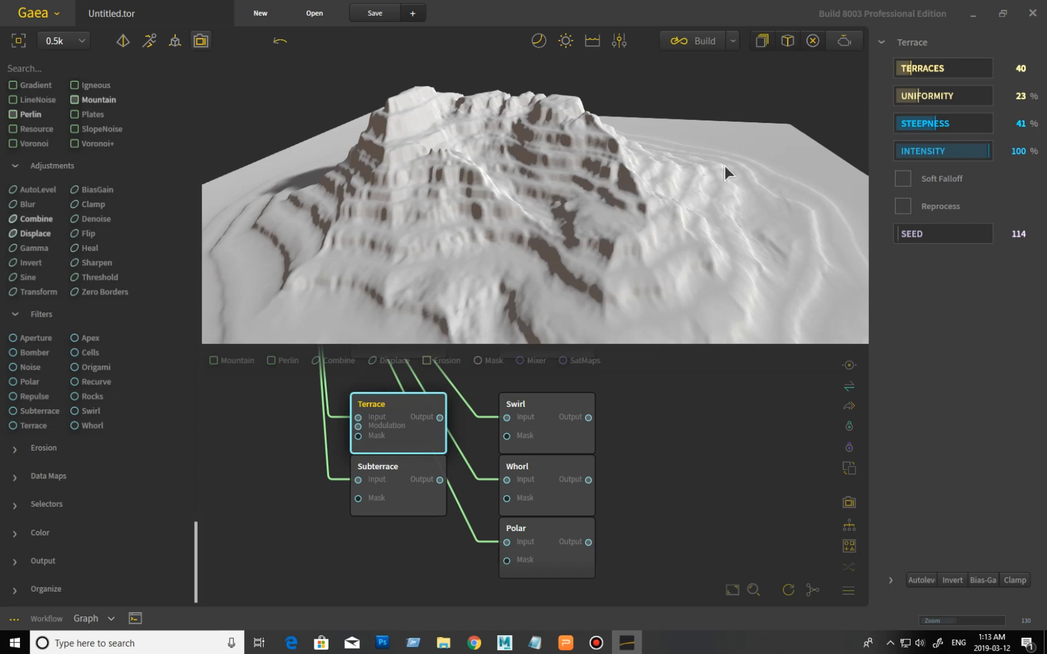
# Try Soft Falloff on the Terrace node, turn it off again, and enable Reprocess.
pyautogui.moveTo(989, 156)
pyautogui.mouseDown()
pyautogui.moveTo(929, 152)
pyautogui.moveTo(1015, 154)
pyautogui.mouseUp()
pyautogui.click(916, 178)
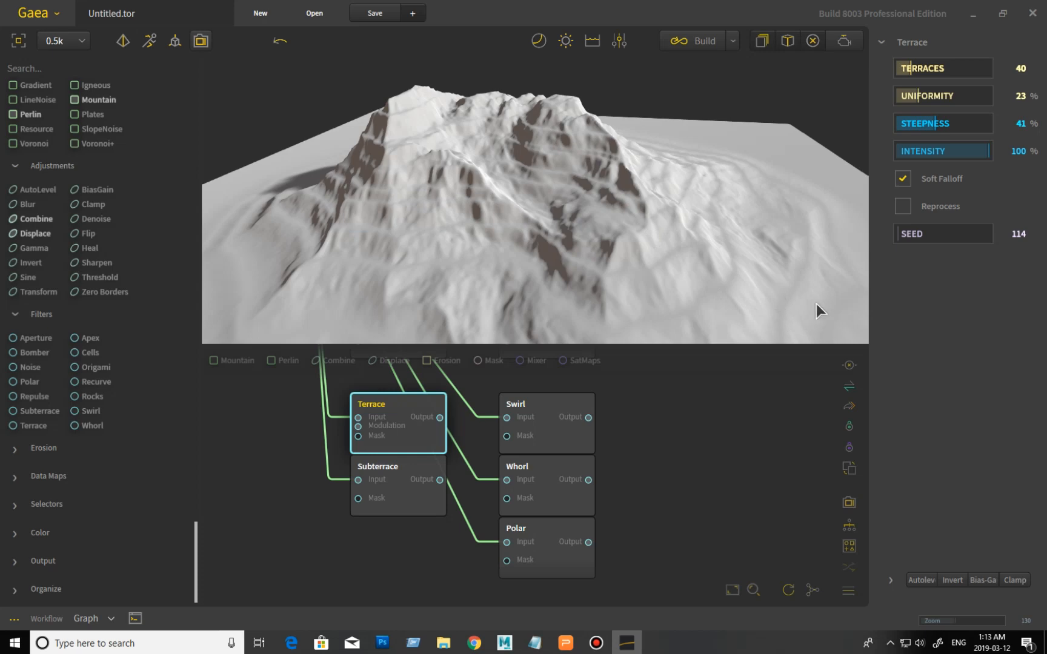
pyautogui.click(904, 178)
pyautogui.click(903, 207)
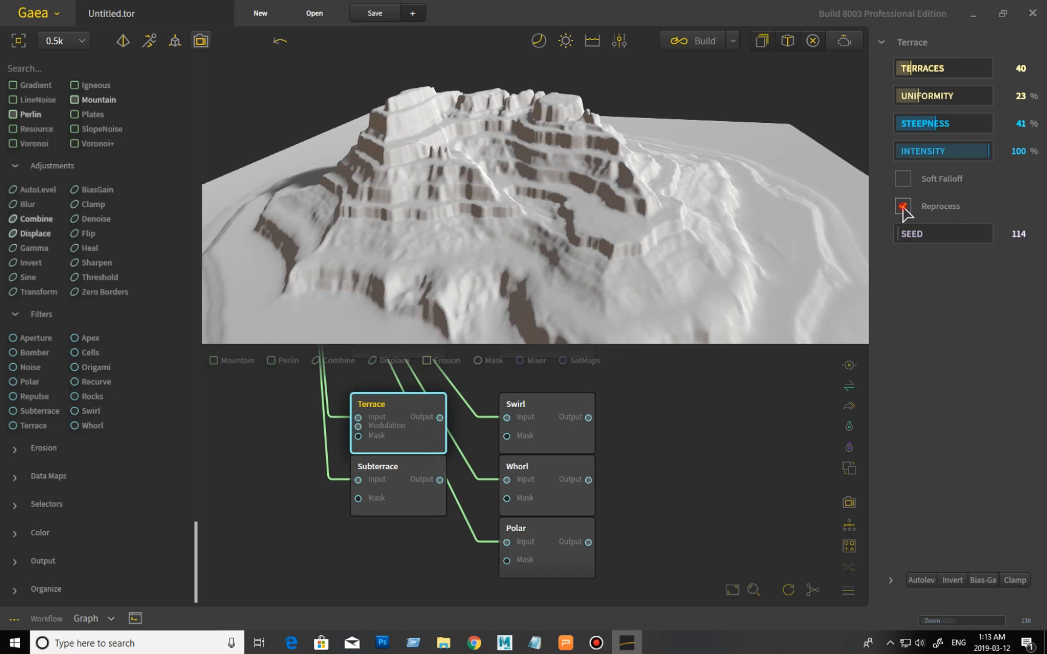
pyautogui.click(903, 206)
pyautogui.moveTo(662, 257); pyautogui.dragTo(715, 257)
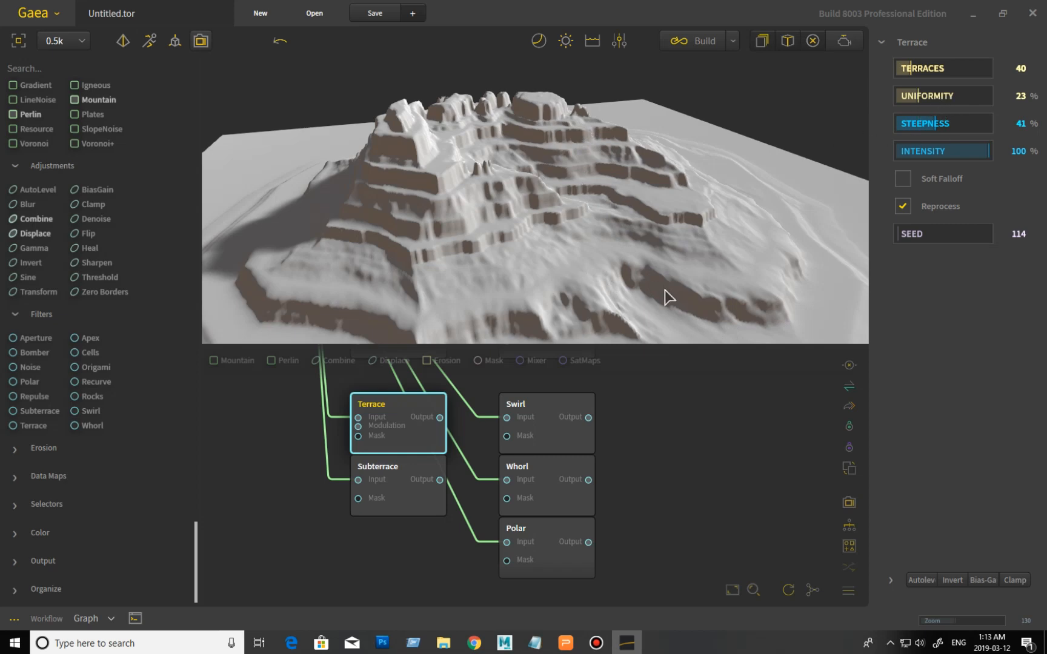
# Compare the original Mountain node's terrain with the Subterrace node's result.
pyautogui.click(417, 506)
pyautogui.moveTo(459, 424); pyautogui.dragTo(586, 553, button='middle')
pyautogui.click(397, 410)
pyautogui.moveTo(427, 495); pyautogui.dragTo(328, 376, button='middle')
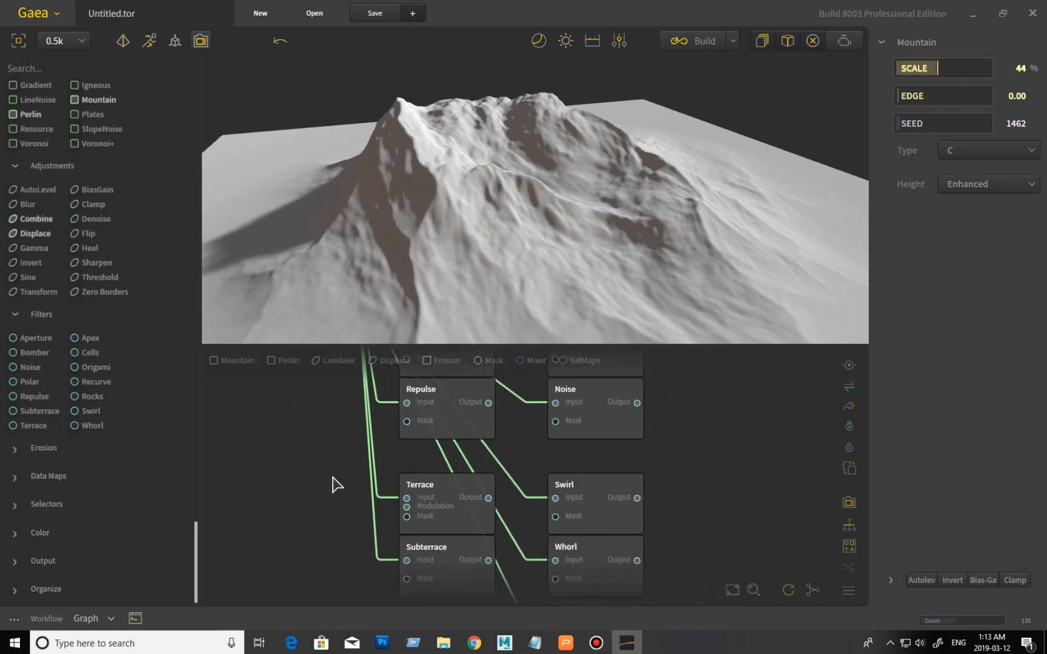
pyautogui.moveTo(336, 471); pyautogui.dragTo(323, 429, button='middle')
pyautogui.click(455, 511)
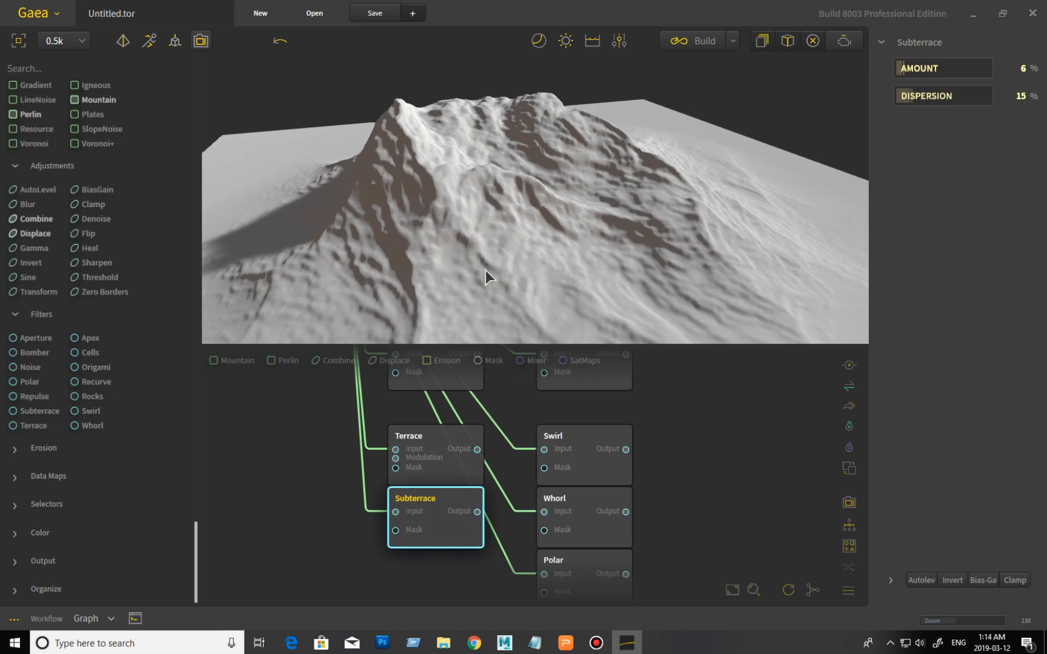
pyautogui.moveTo(500, 267); pyautogui.dragTo(415, 288)
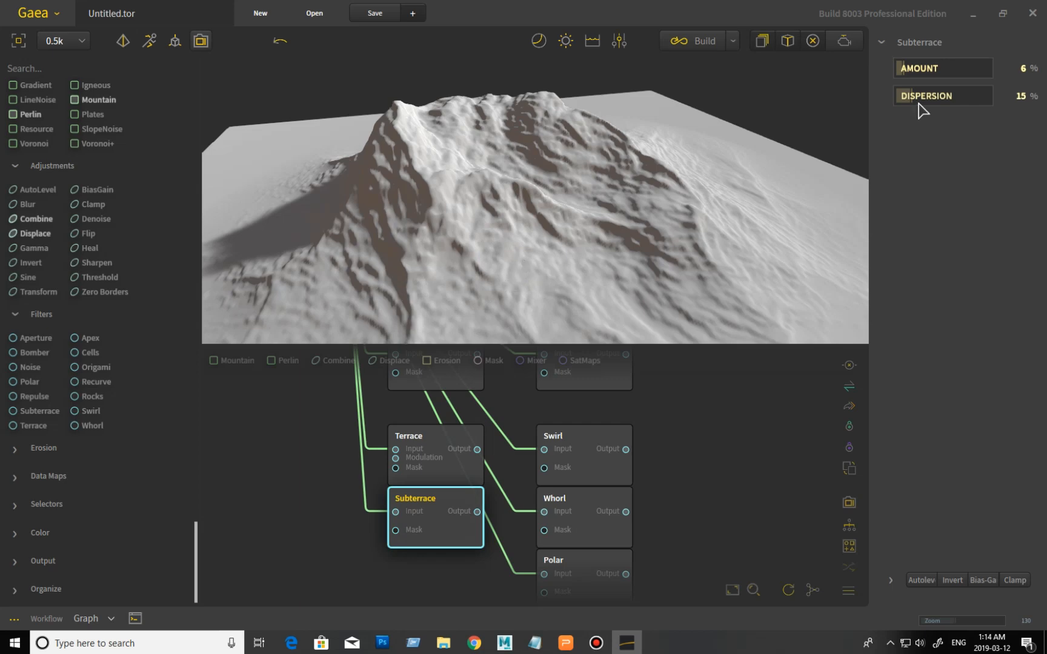
# Try the Subterrace node with Dispersion 26% and Amount 11%, and reset both parameters to their defaults.
pyautogui.moveTo(912, 96); pyautogui.dragTo(902, 68)
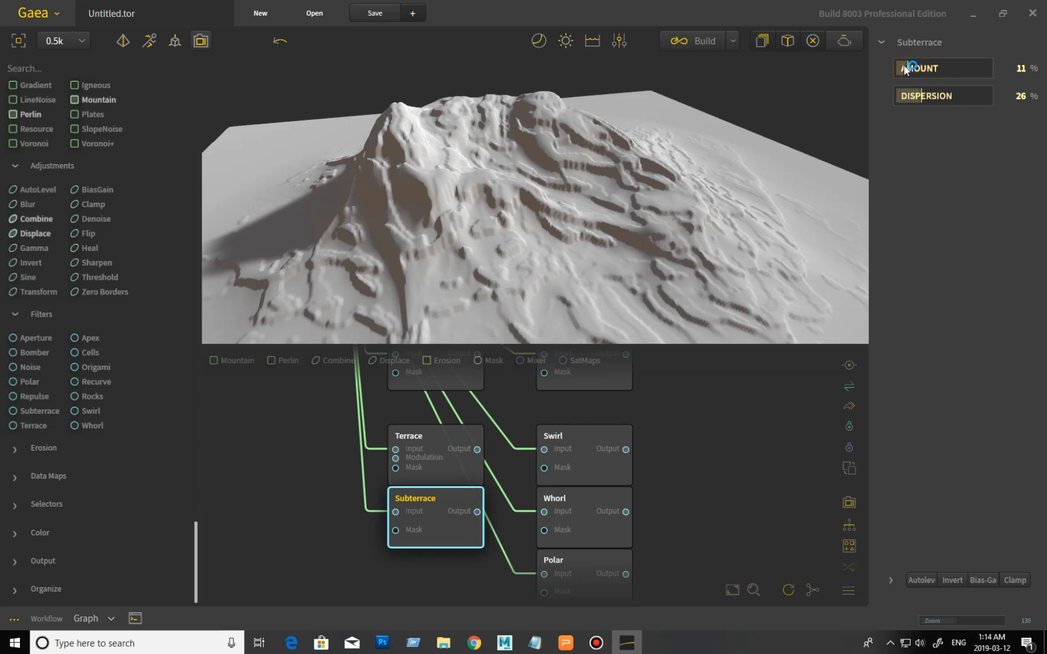
pyautogui.rightClick(922, 66)
pyautogui.click(821, 103)
pyautogui.rightClick(940, 96)
pyautogui.click(819, 129)
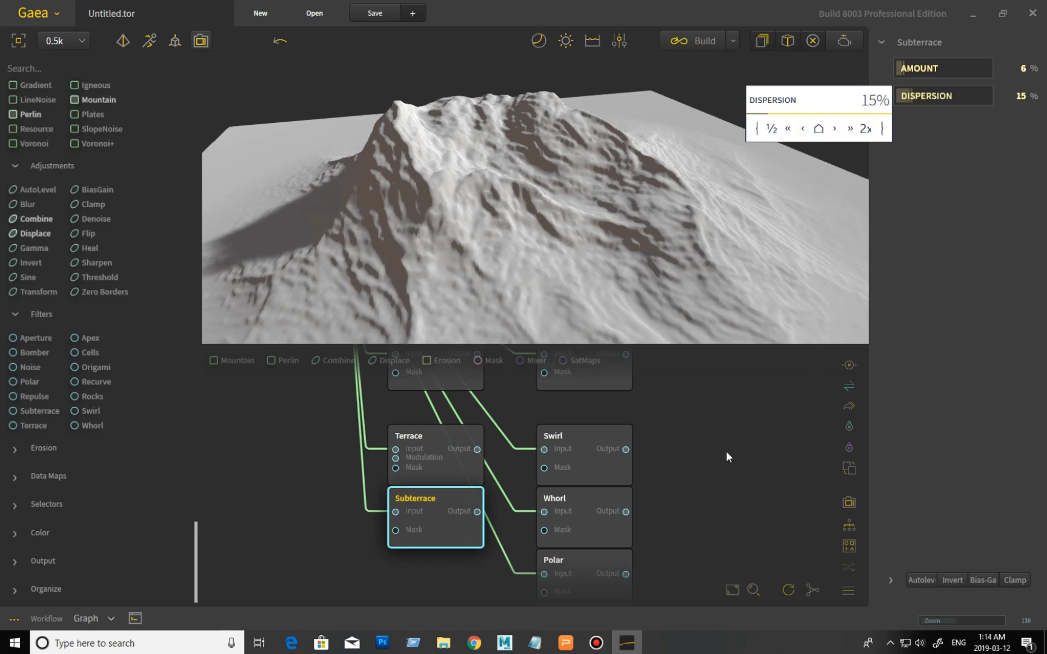
pyautogui.click(721, 483)
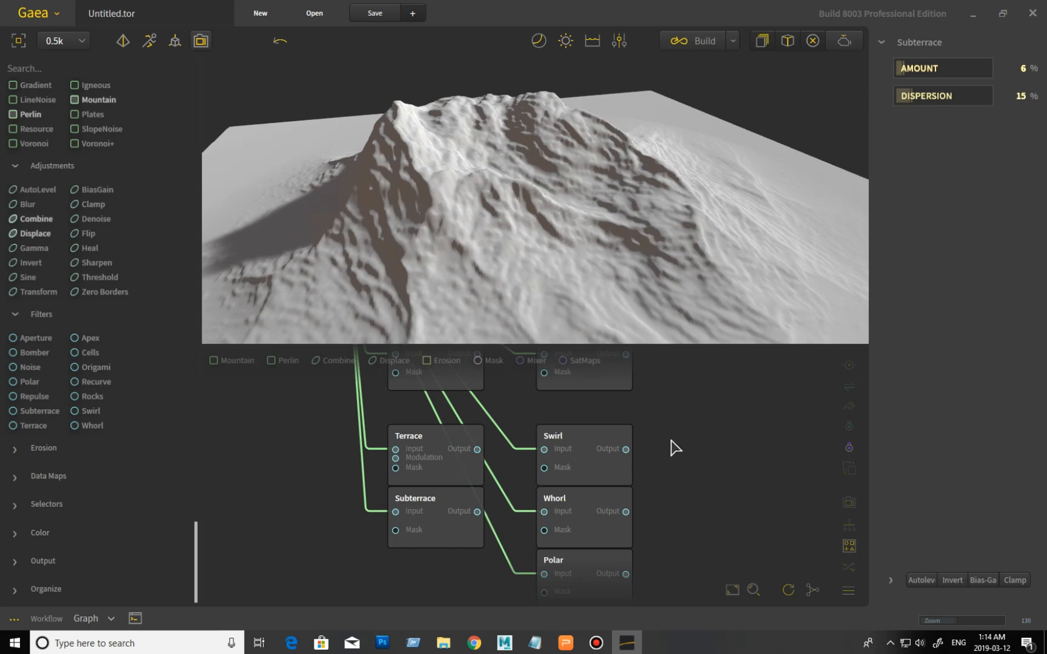
# Preview the Noise node's terrain again, followed by the Swirl node's effect on the mountain.
pyautogui.scroll(3, 677, 485)
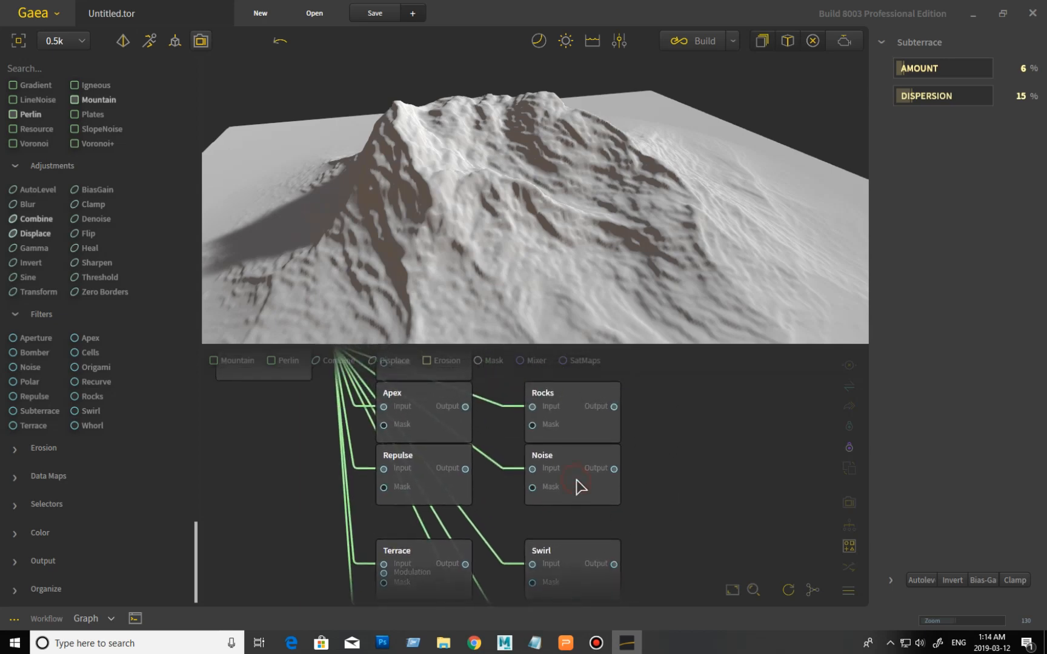
pyautogui.click(578, 482)
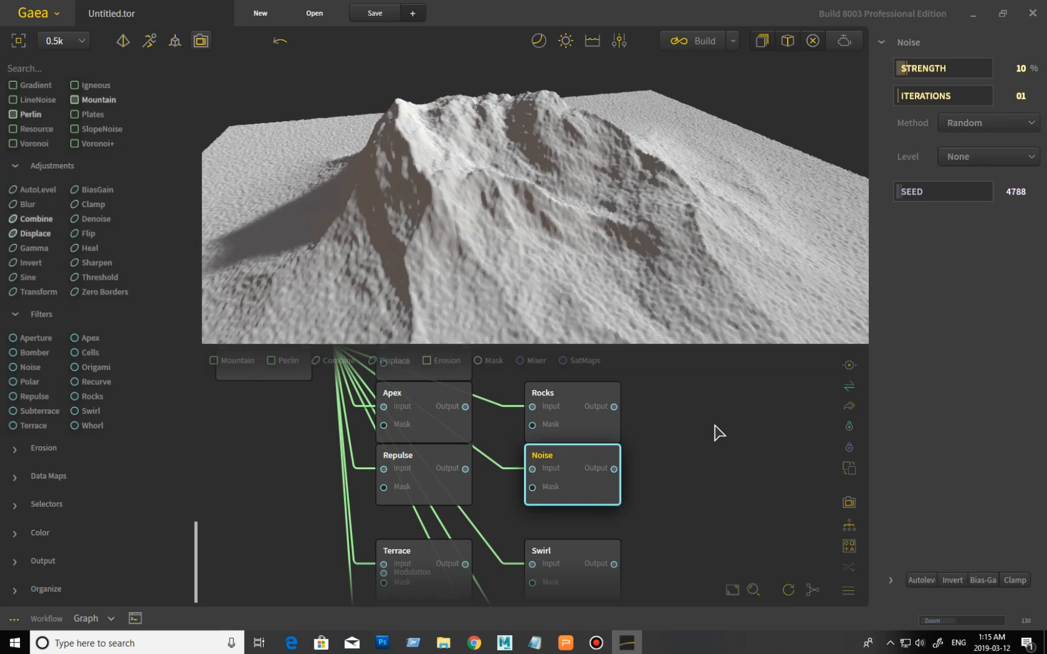
pyautogui.moveTo(688, 483); pyautogui.dragTo(680, 432, button='middle')
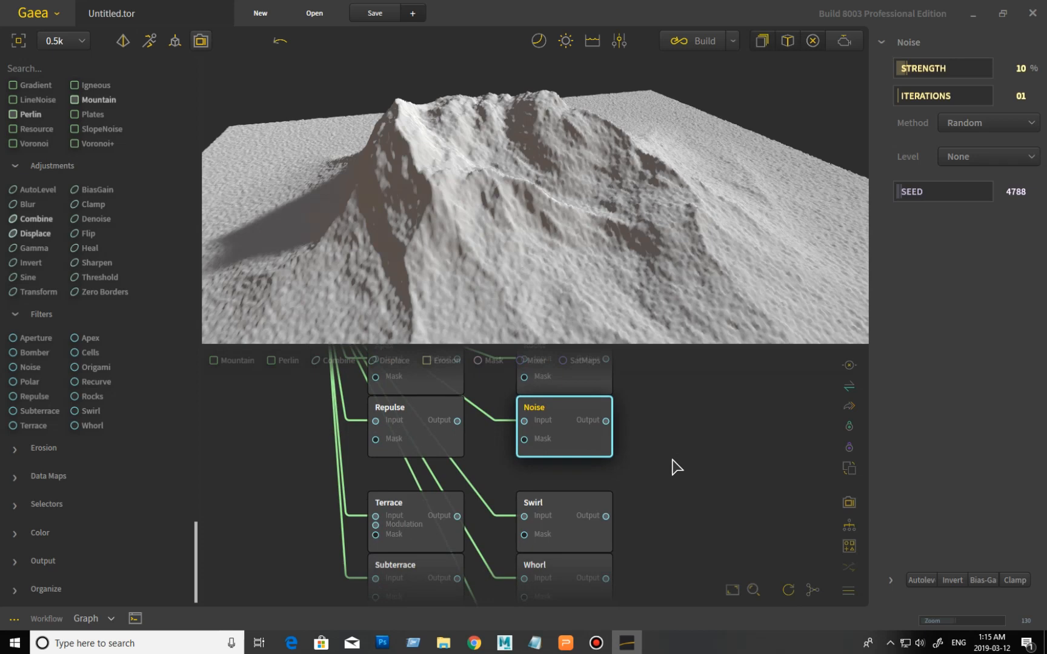
pyautogui.moveTo(677, 473); pyautogui.dragTo(677, 440, button='middle')
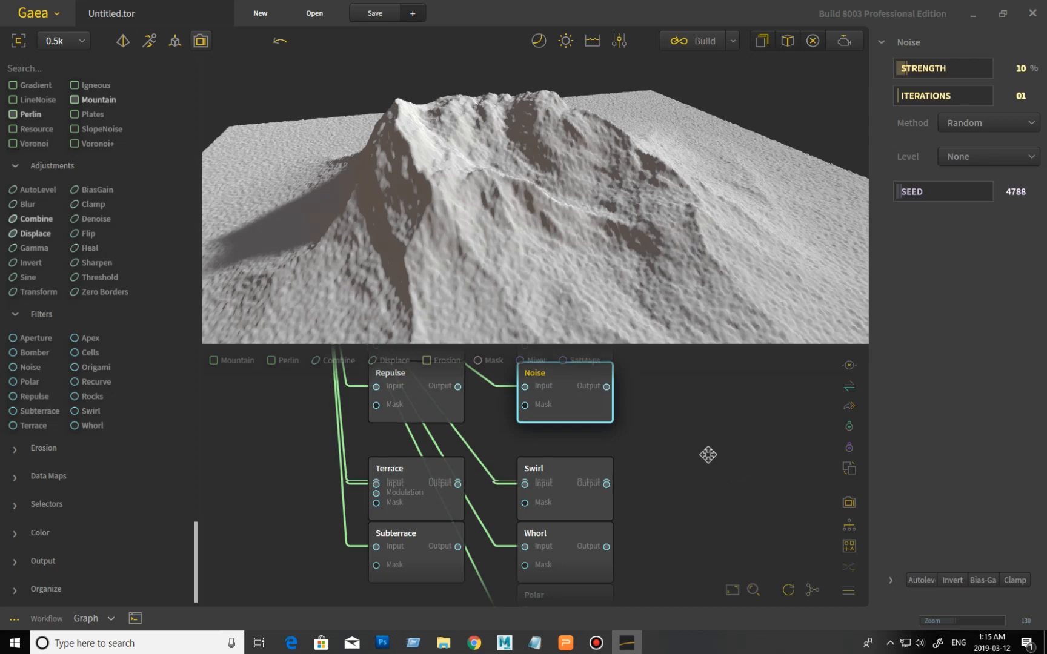
pyautogui.scroll(-2, 706, 424)
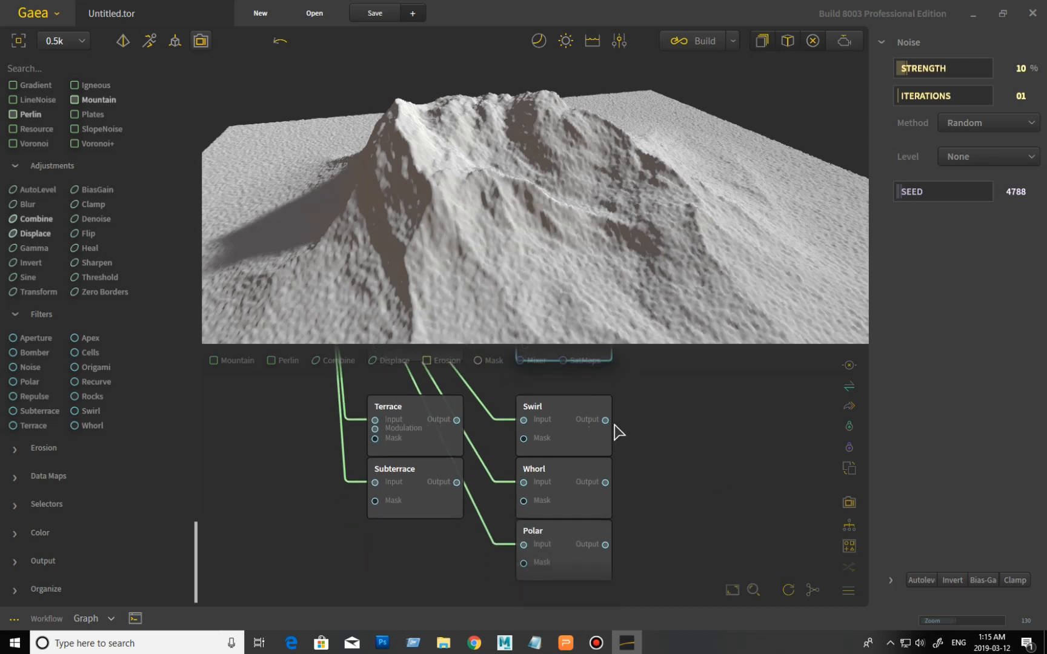
pyautogui.click(573, 415)
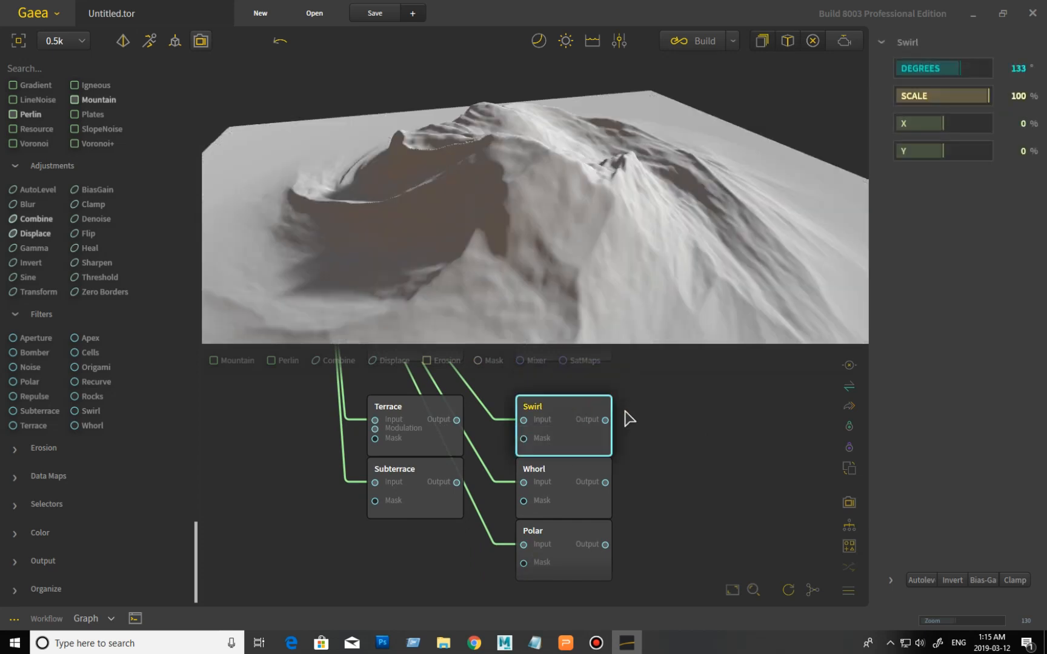
# Examine the twisted terrain of the Swirl node from above and up close.
pyautogui.moveTo(594, 208); pyautogui.dragTo(622, 199)
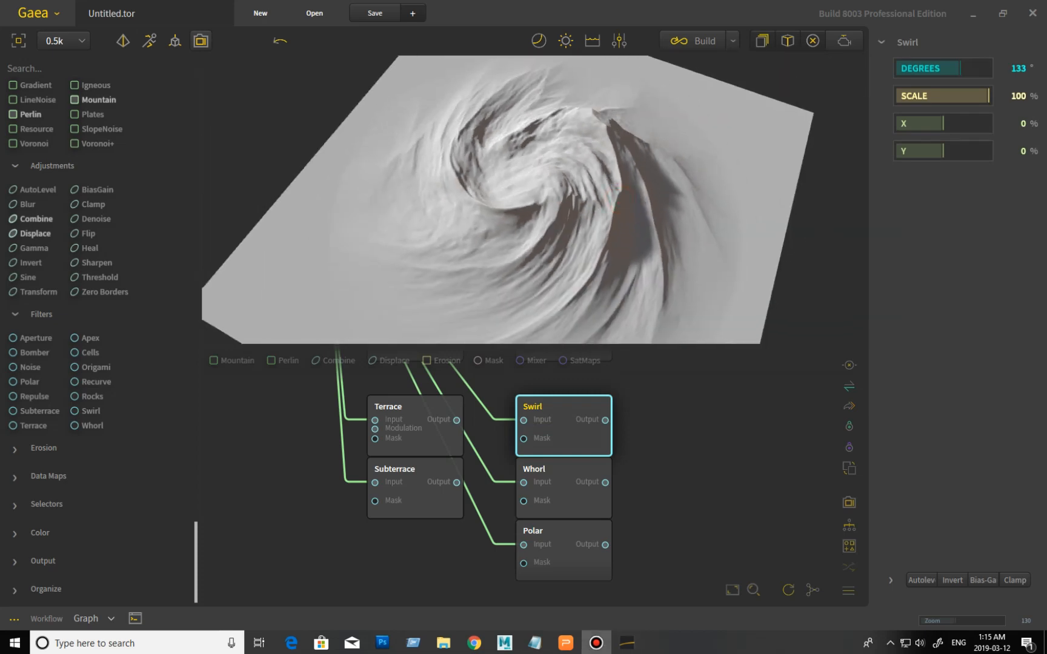
pyautogui.moveTo(596, 229); pyautogui.dragTo(535, 203)
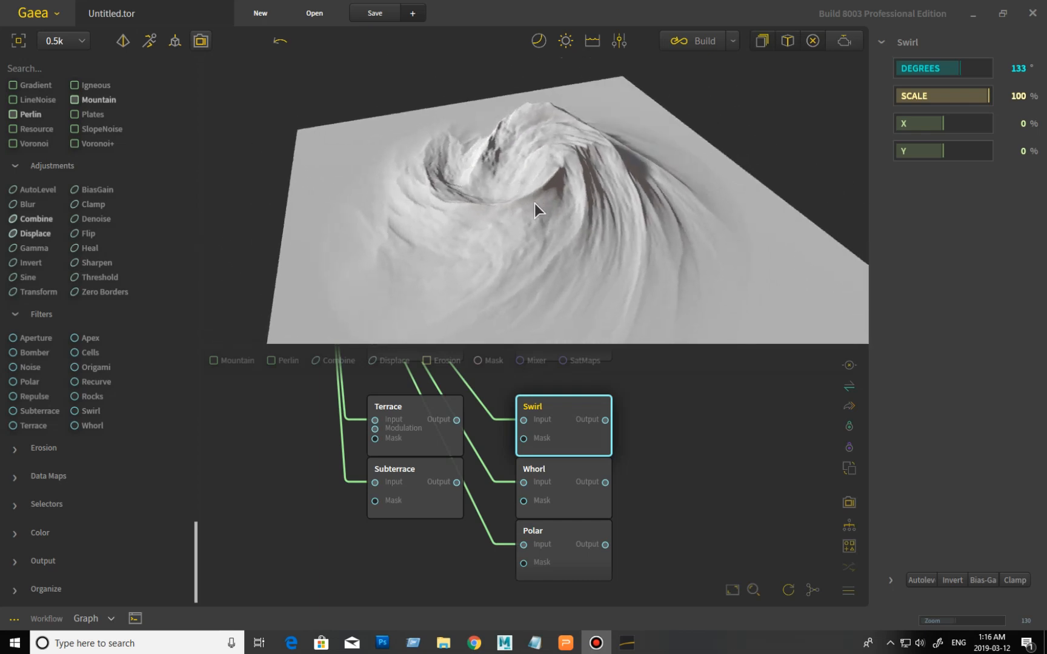
pyautogui.scroll(2, 553, 203)
pyautogui.moveTo(603, 210); pyautogui.dragTo(604, 191)
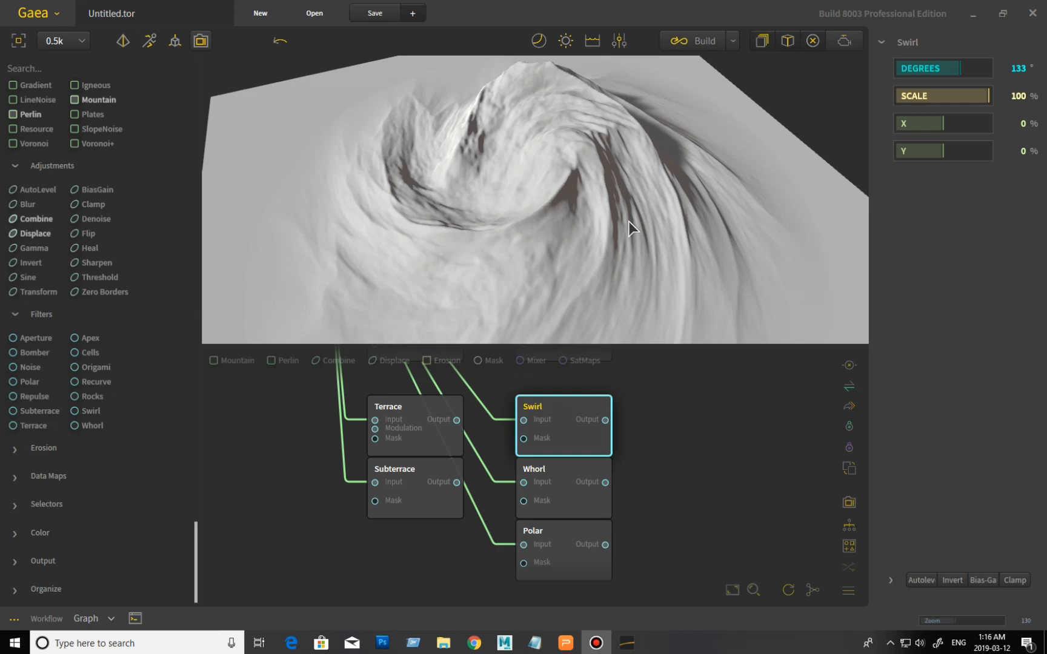
# Preview the Whorl node's terrain and inspect its spun craters from different angles.
pyautogui.click(593, 508)
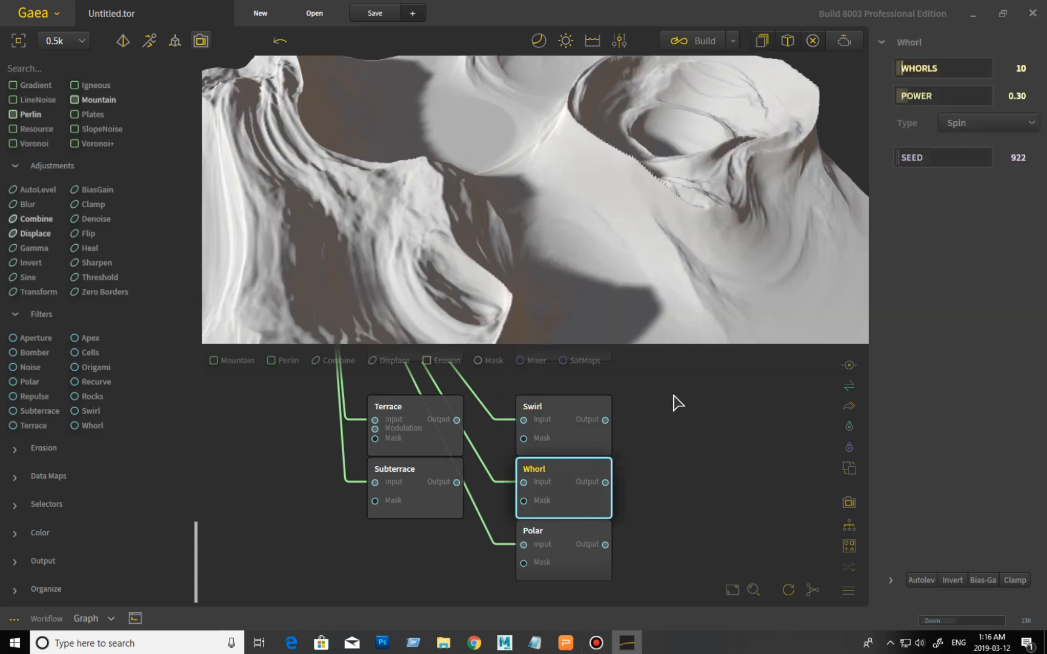
pyautogui.scroll(-5, 593, 235)
pyautogui.moveTo(592, 234); pyautogui.dragTo(563, 255)
pyautogui.scroll(2, 563, 252)
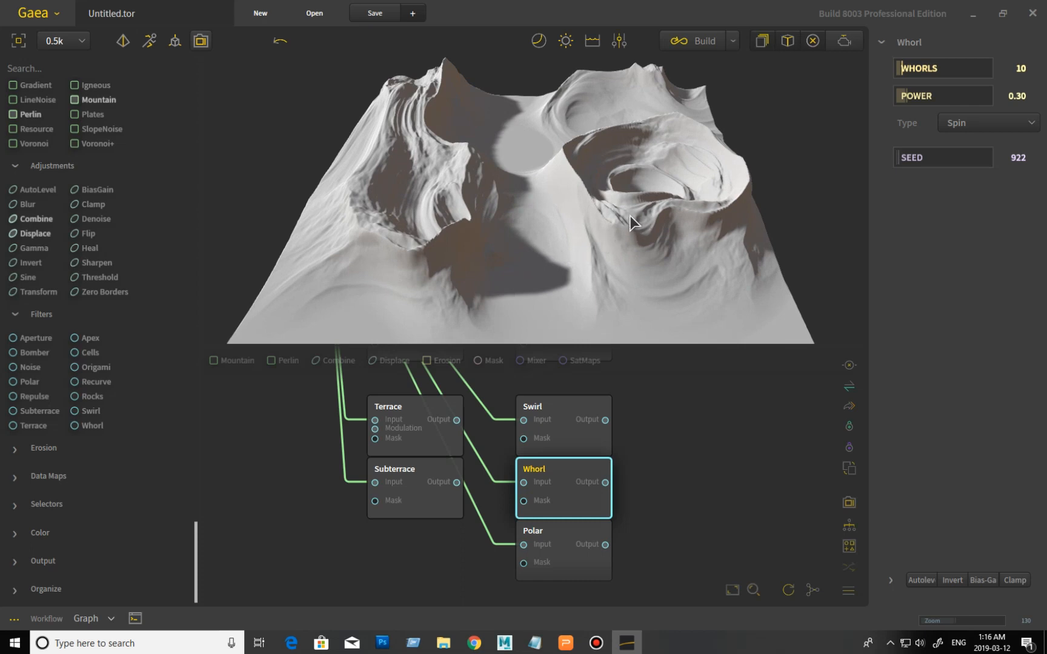
pyautogui.moveTo(630, 218); pyautogui.dragTo(665, 219)
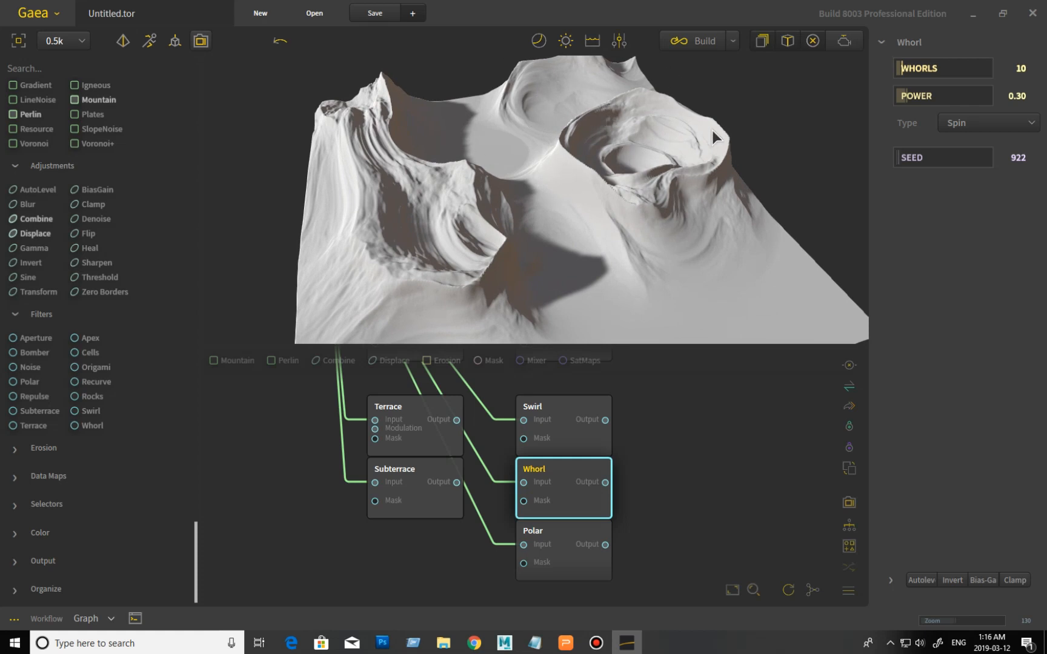
# Set the Swirl node's Scale to 61% and shift its X offset in the negative direction.
pyautogui.click(576, 443)
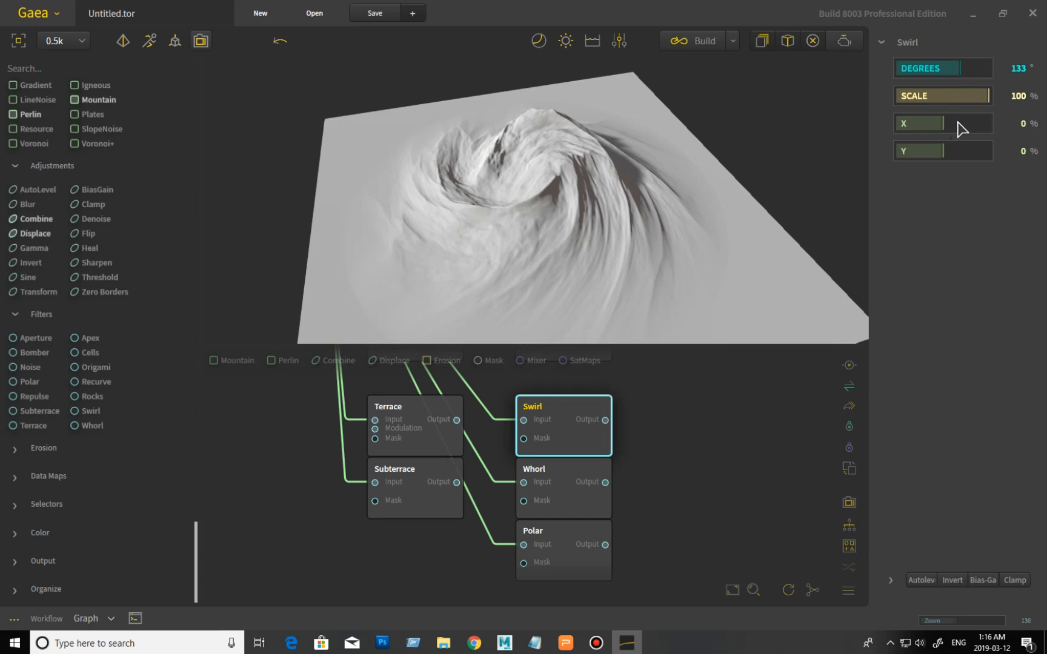
pyautogui.click(947, 97)
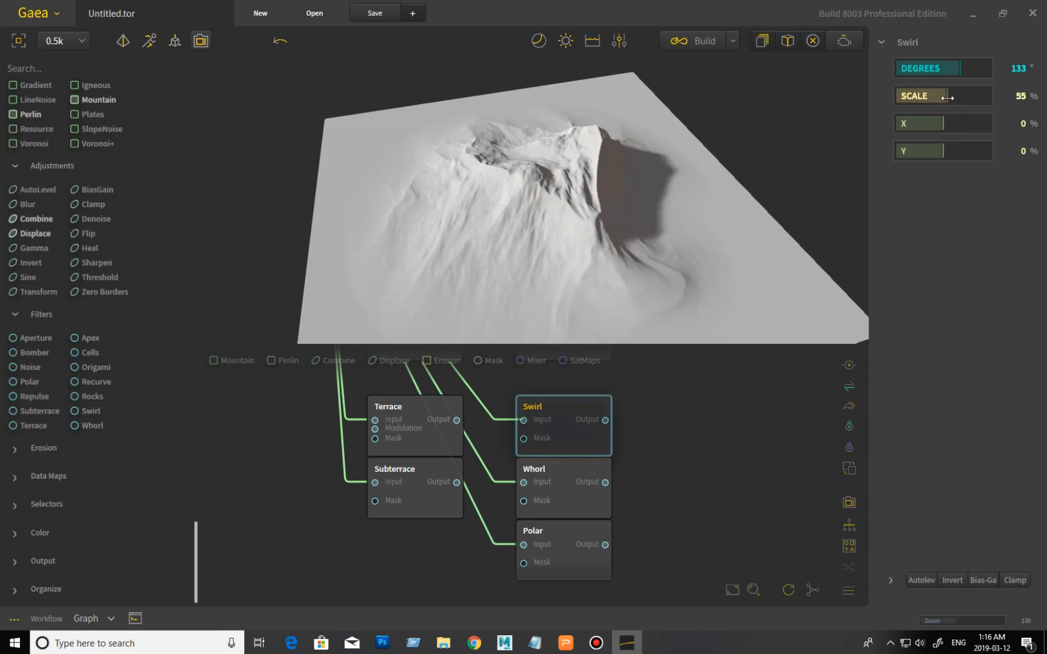
pyautogui.moveTo(948, 97); pyautogui.dragTo(953, 97)
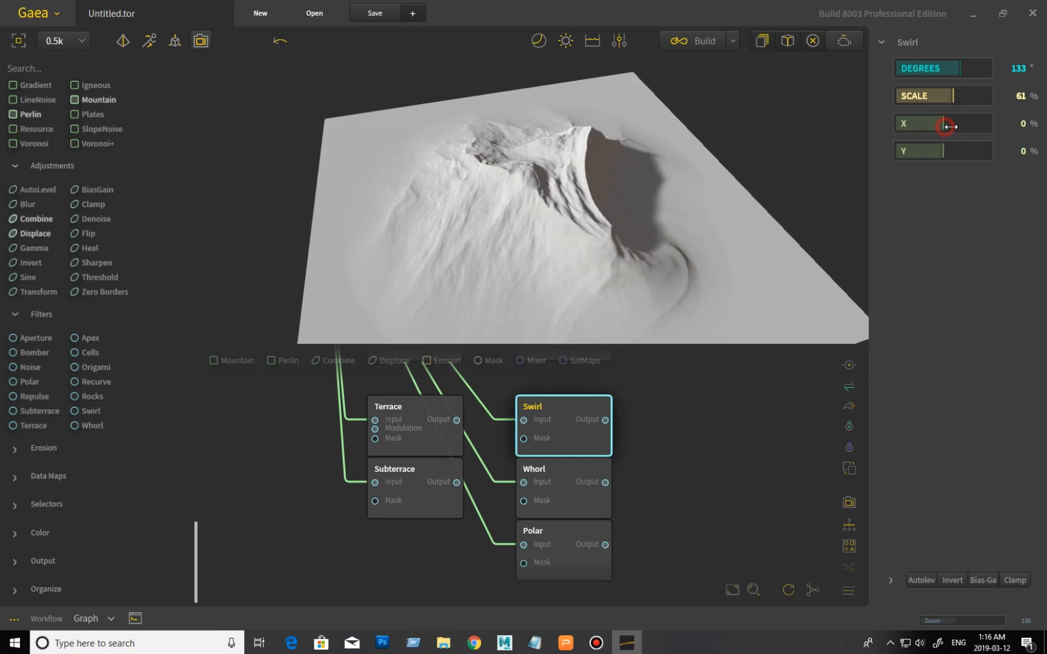
pyautogui.moveTo(947, 126)
pyautogui.mouseDown()
pyautogui.moveTo(961, 126)
pyautogui.moveTo(932, 124)
pyautogui.mouseUp()
# Set the Whorl node to 35 whorls with a Power of 0.12.
pyautogui.click(591, 472)
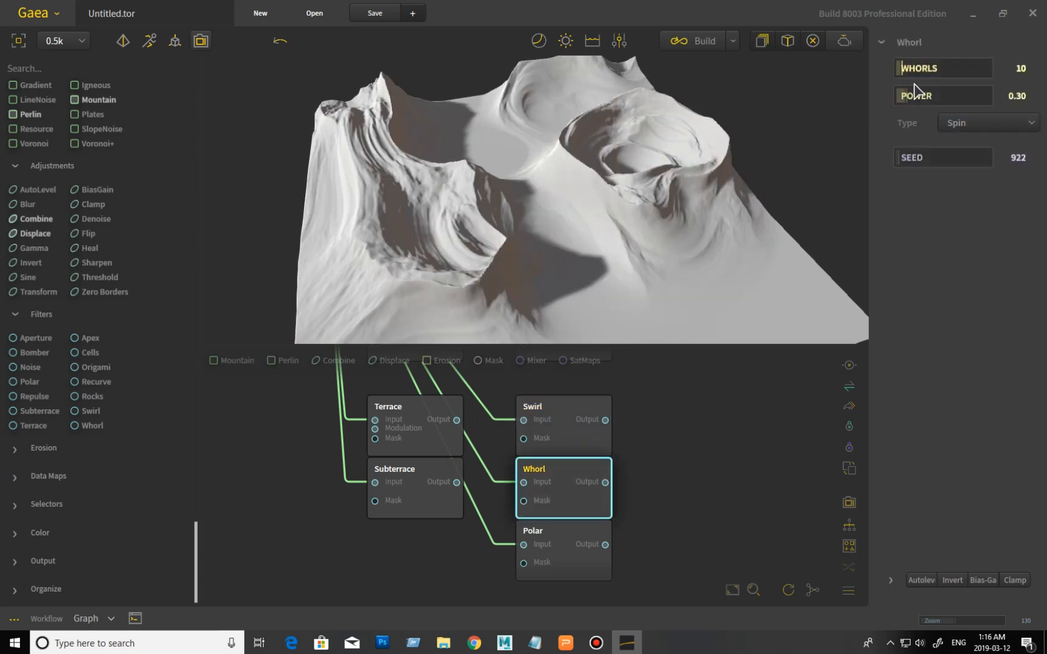
pyautogui.moveTo(907, 67); pyautogui.dragTo(911, 68)
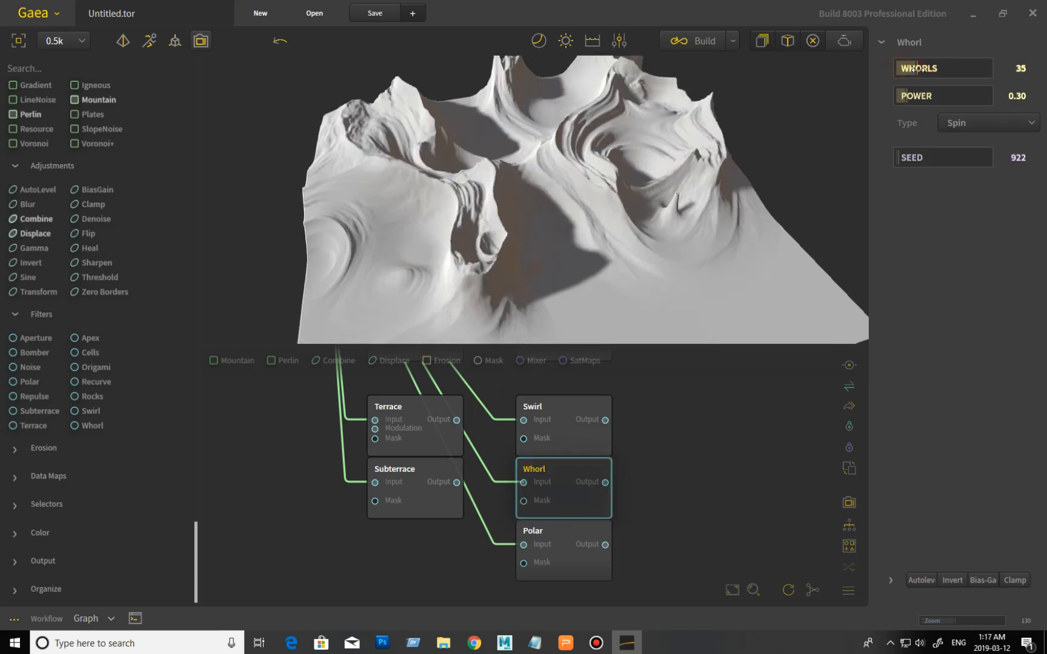
pyautogui.moveTo(909, 95)
pyautogui.mouseDown()
pyautogui.moveTo(921, 96)
pyautogui.moveTo(902, 96)
pyautogui.mouseUp()
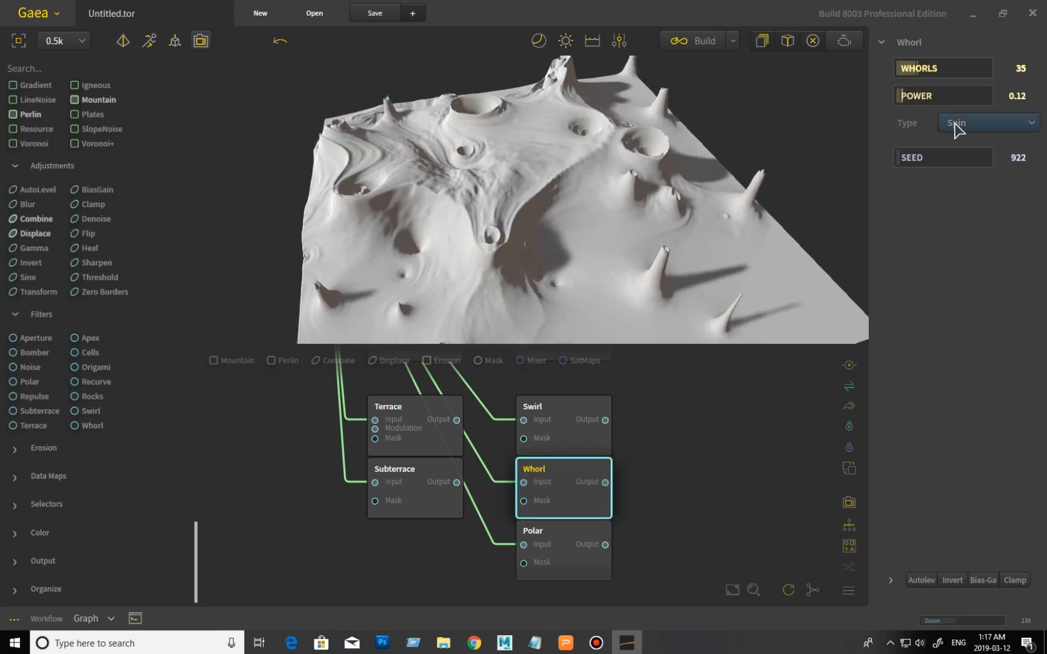
# Change the Whorl node's Type to Stretch and reduce its Power to 0.05.
pyautogui.click(955, 124)
pyautogui.click(896, 165)
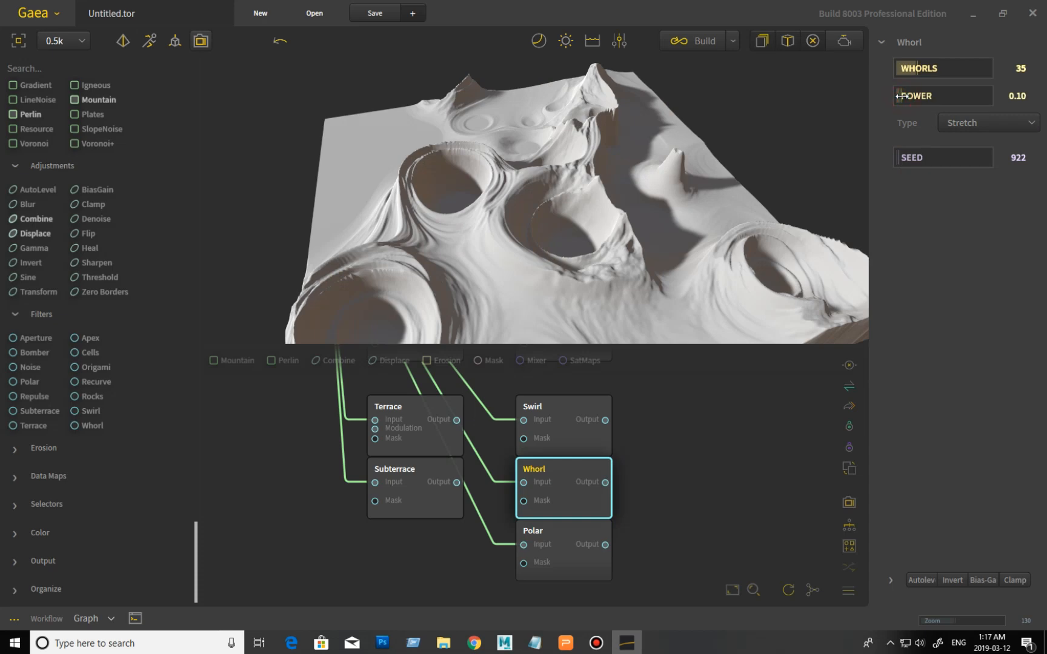
pyautogui.moveTo(901, 96); pyautogui.dragTo(899, 96)
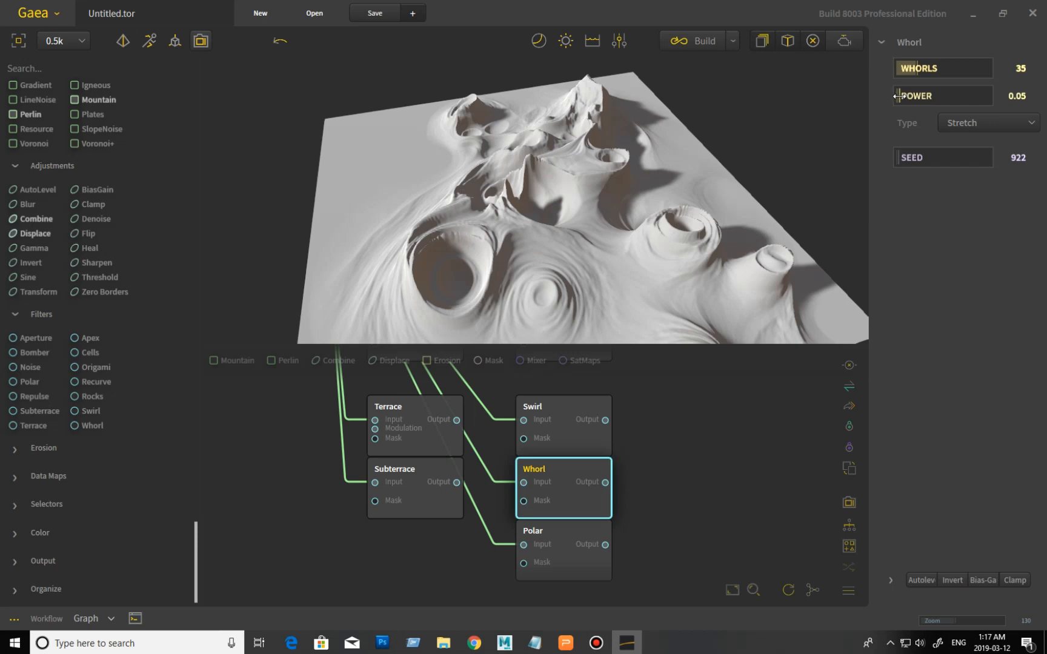
# Try Seed 8043 on the Whorl node and set the Seed to 00.
pyautogui.moveTo(756, 223); pyautogui.dragTo(506, 231)
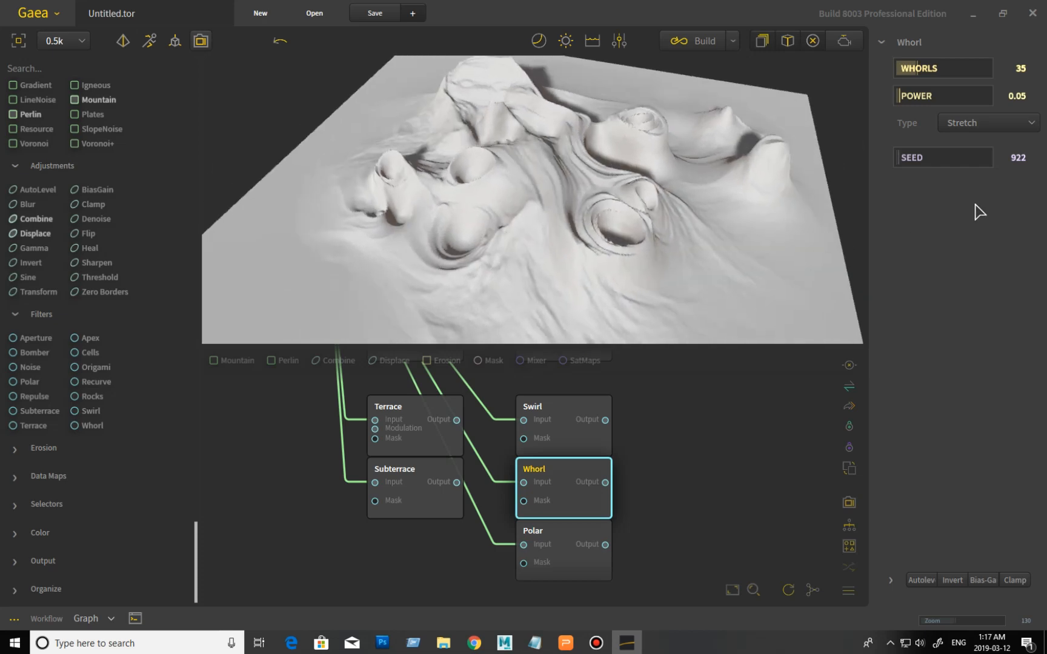
pyautogui.click(901, 158)
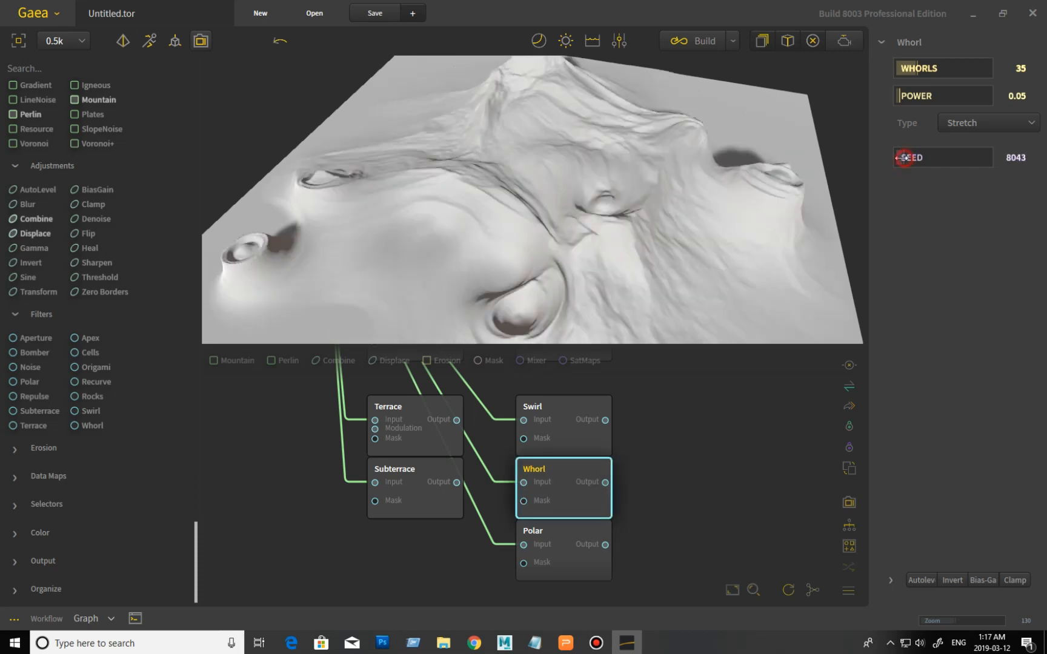
pyautogui.click(901, 157)
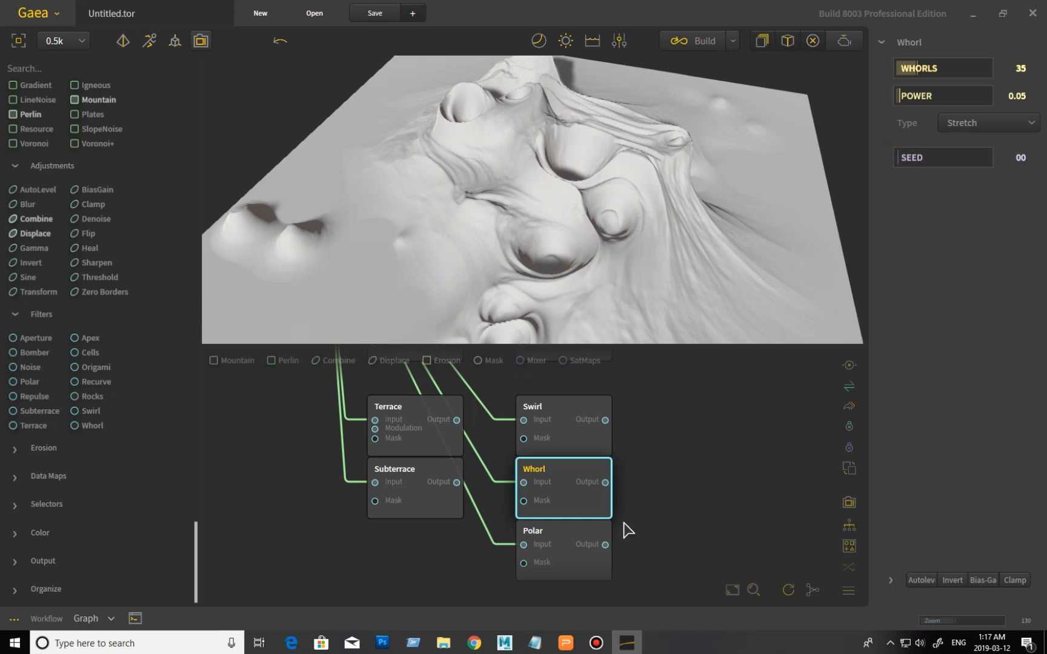
# Preview the Polar node, try Degrees at -51, and set Degrees to -173.
pyautogui.click(565, 538)
pyautogui.moveTo(556, 273)
pyautogui.mouseDown()
pyautogui.moveTo(682, 238)
pyautogui.moveTo(586, 250)
pyautogui.moveTo(624, 240)
pyautogui.moveTo(610, 267)
pyautogui.moveTo(668, 263)
pyautogui.mouseUp()
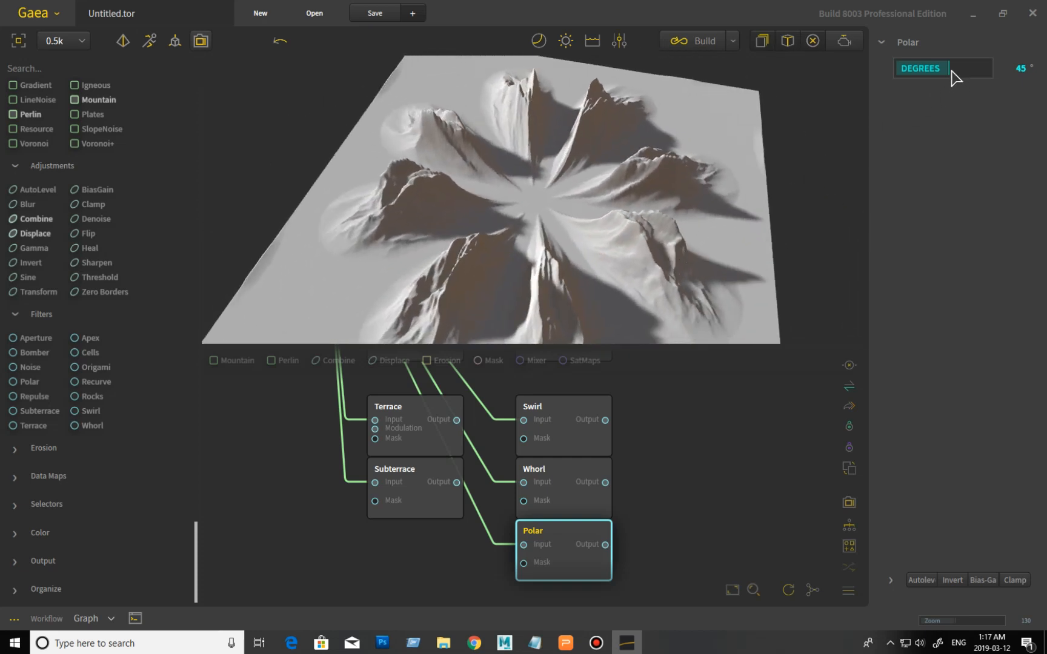
pyautogui.moveTo(949, 70); pyautogui.dragTo(939, 73)
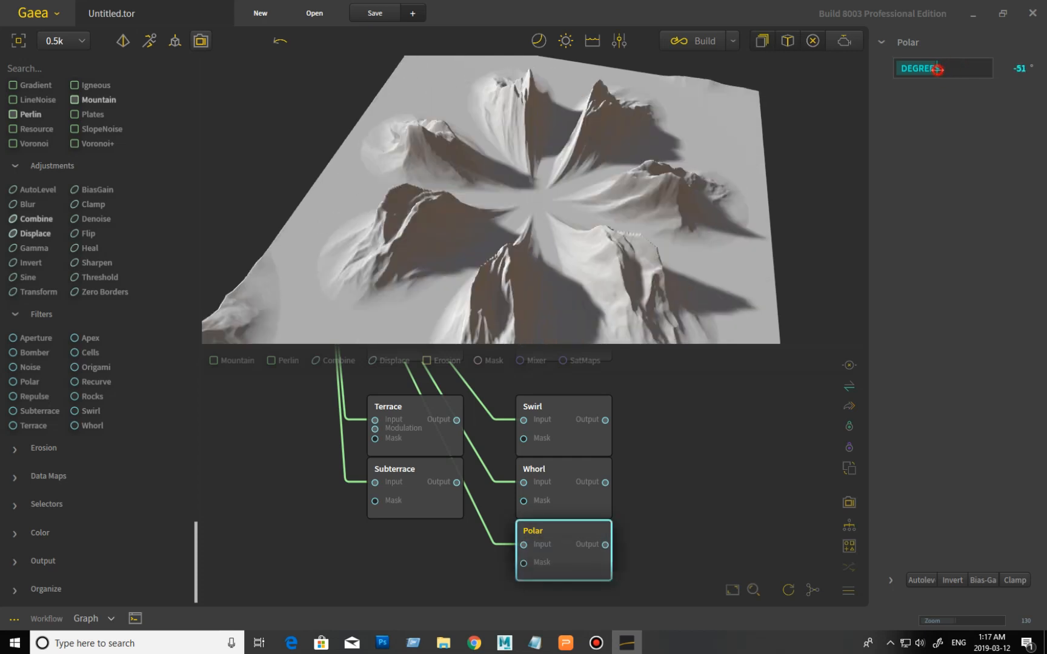
pyautogui.click(932, 70)
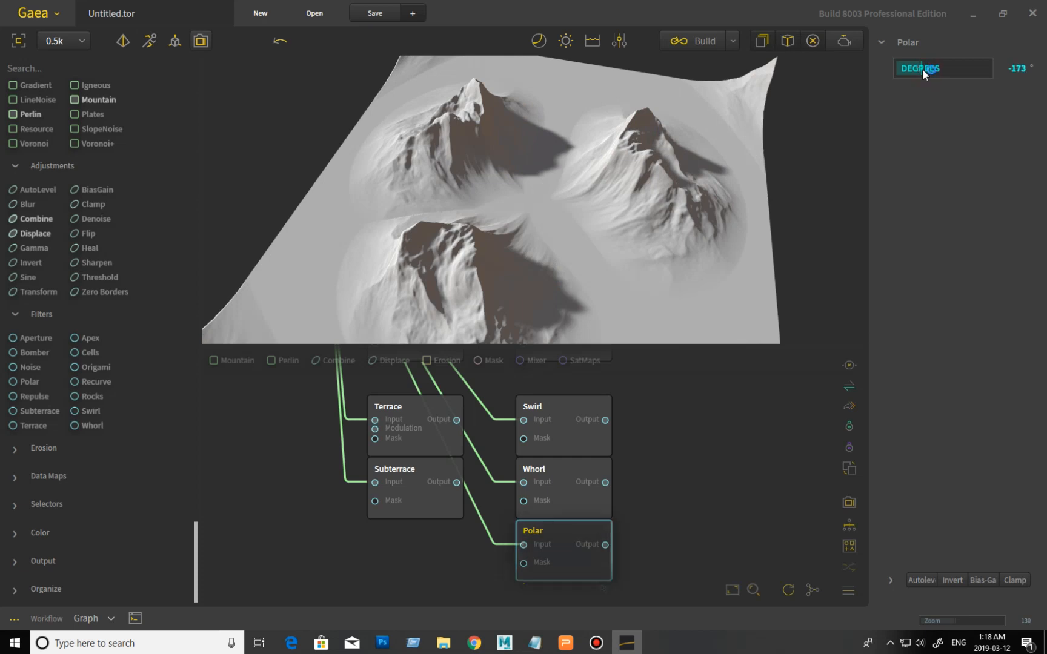
pyautogui.moveTo(663, 234); pyautogui.dragTo(766, 254)
# Locate the Cells node in the graph and examine its stepped cellular terrain from several angles.
pyautogui.moveTo(664, 534); pyautogui.dragTo(673, 559)
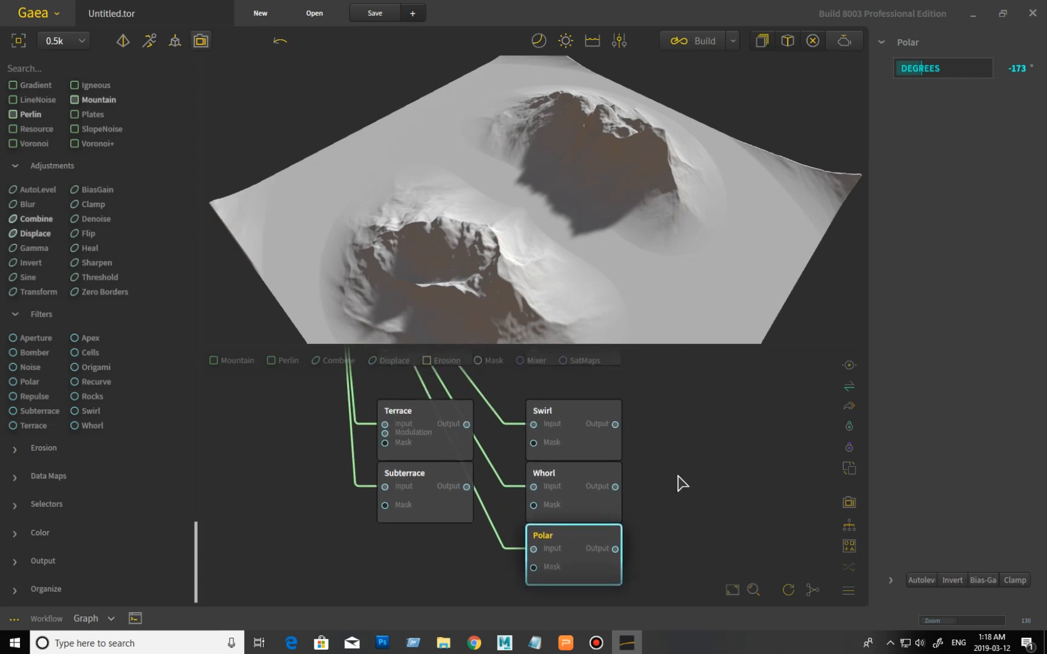
pyautogui.moveTo(682, 479); pyautogui.dragTo(696, 593)
pyautogui.moveTo(699, 432); pyautogui.dragTo(696, 542)
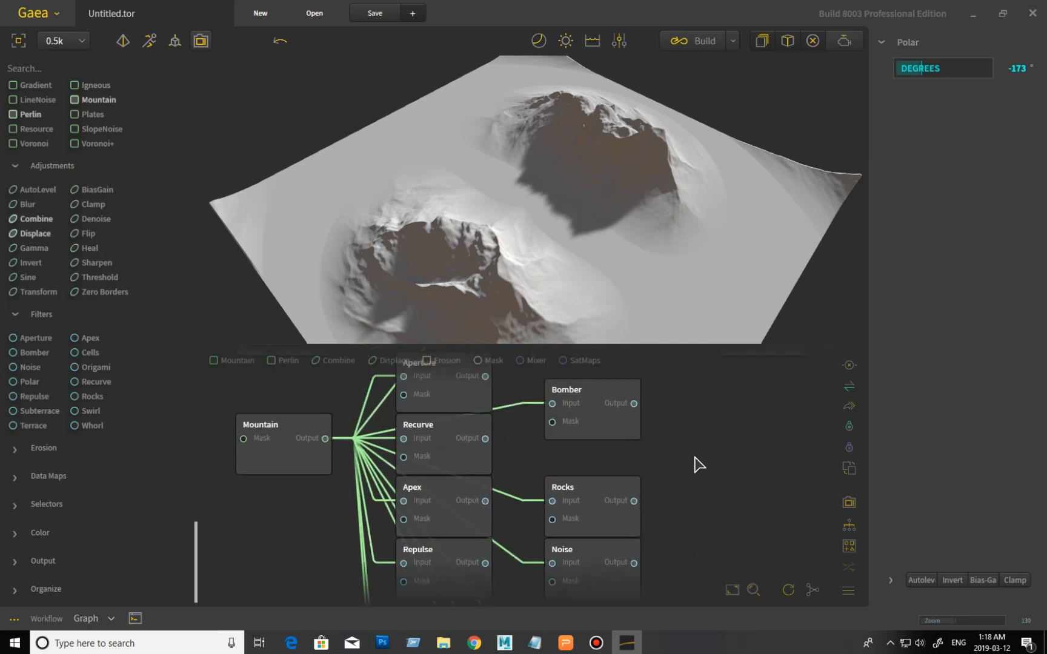
pyautogui.moveTo(697, 463); pyautogui.dragTo(697, 519)
pyautogui.scroll(2, 737, 479)
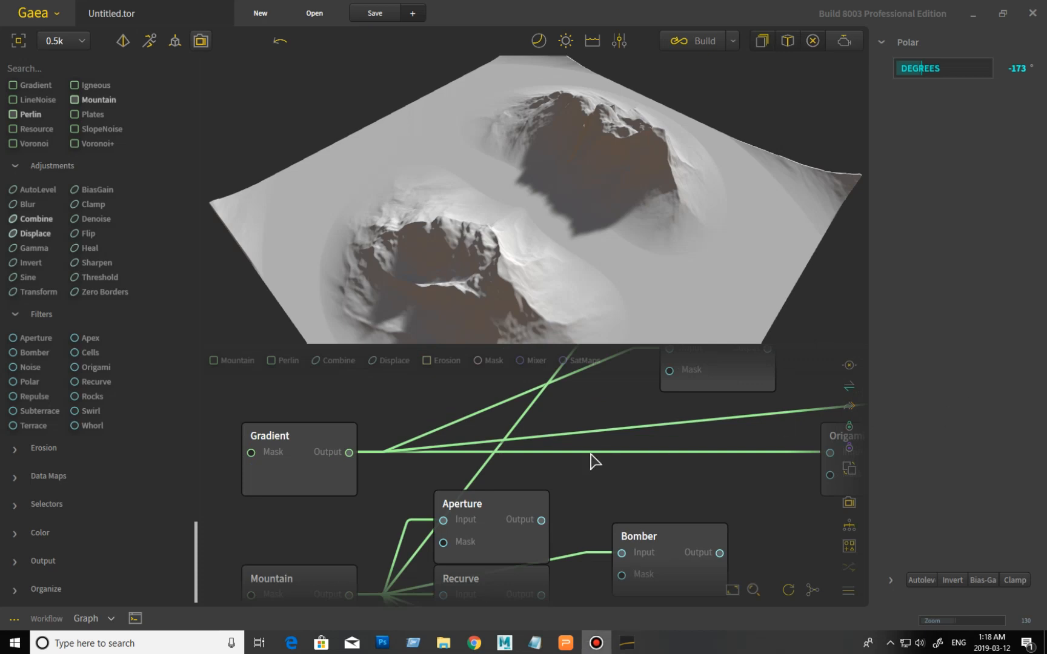
pyautogui.moveTo(616, 444); pyautogui.dragTo(579, 522)
pyautogui.moveTo(579, 535); pyautogui.dragTo(536, 531)
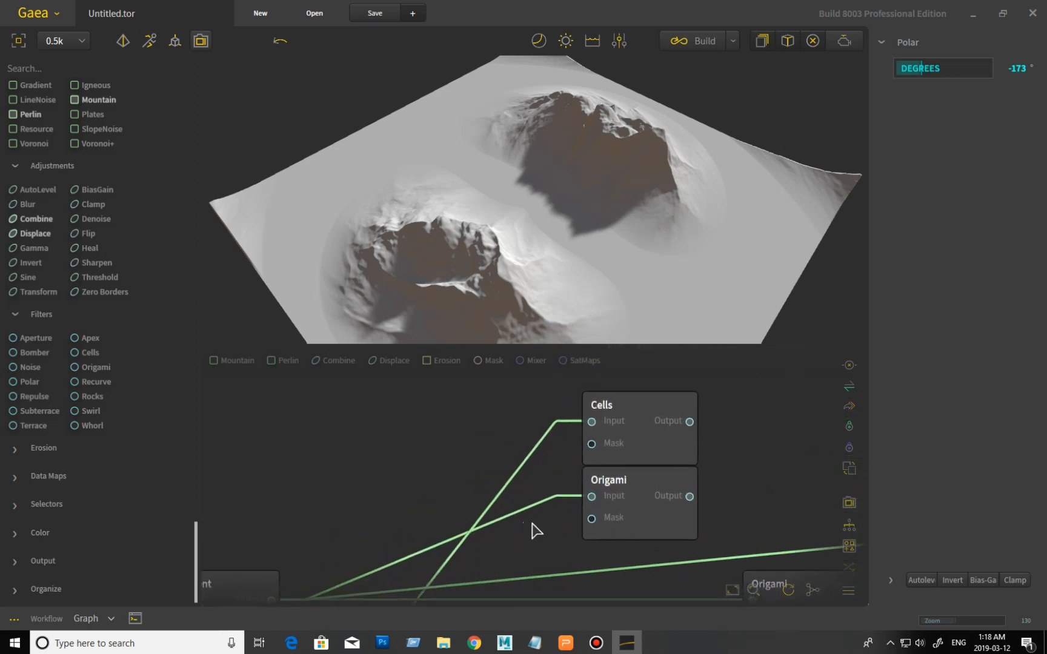
pyautogui.click(639, 411)
pyautogui.click(598, 239)
pyautogui.moveTo(613, 241); pyautogui.dragTo(701, 269)
pyautogui.moveTo(556, 210); pyautogui.dragTo(666, 248)
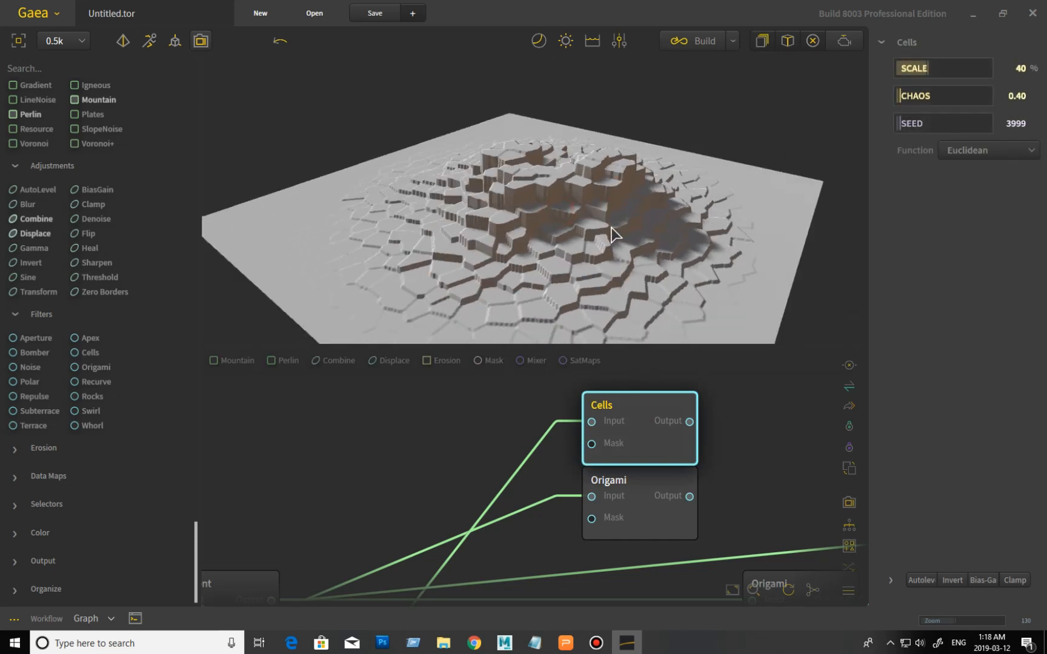
pyautogui.scroll(3, 611, 228)
pyautogui.moveTo(611, 228); pyautogui.dragTo(752, 115)
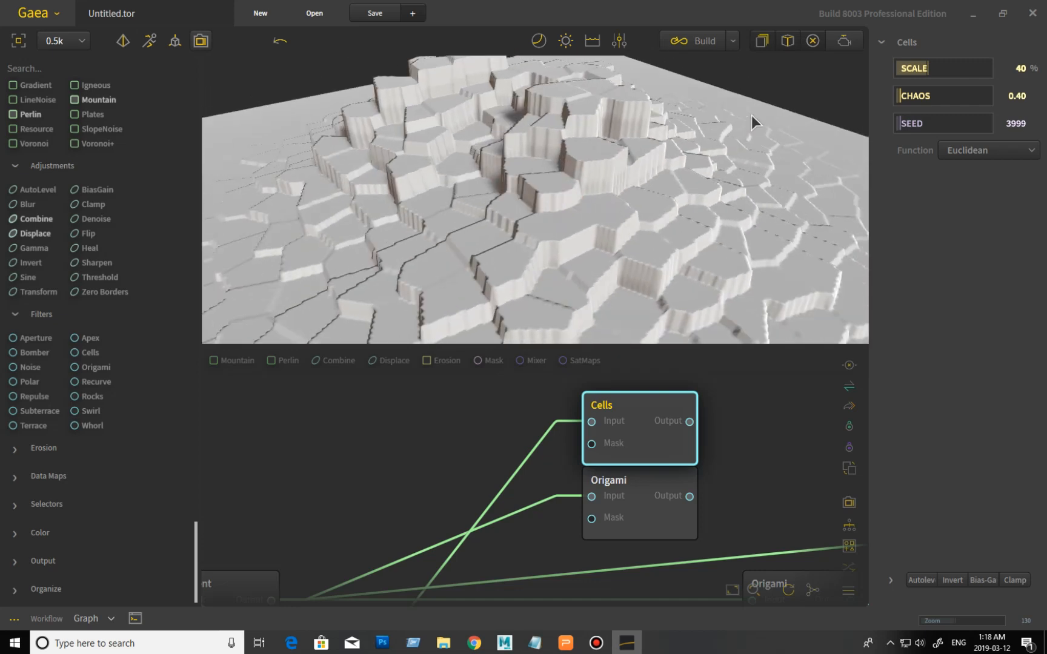
# Set the Cells node's Scale to 44% and its Chaos to 0.10, trying a Chaos of 3.15 in between.
pyautogui.click(922, 69)
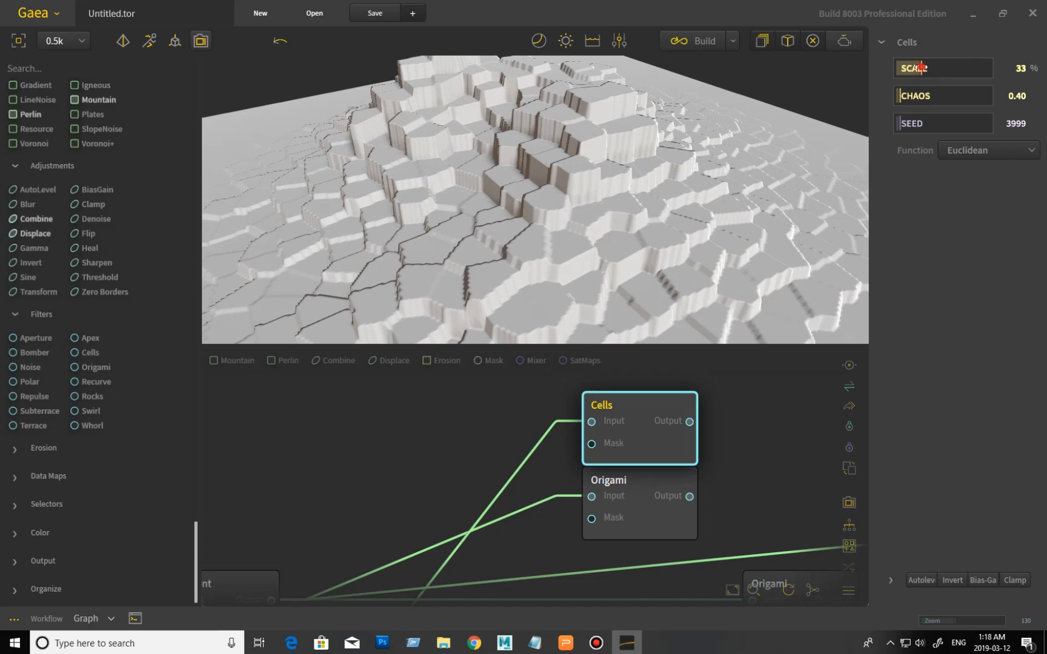
pyautogui.moveTo(916, 68); pyautogui.dragTo(933, 69)
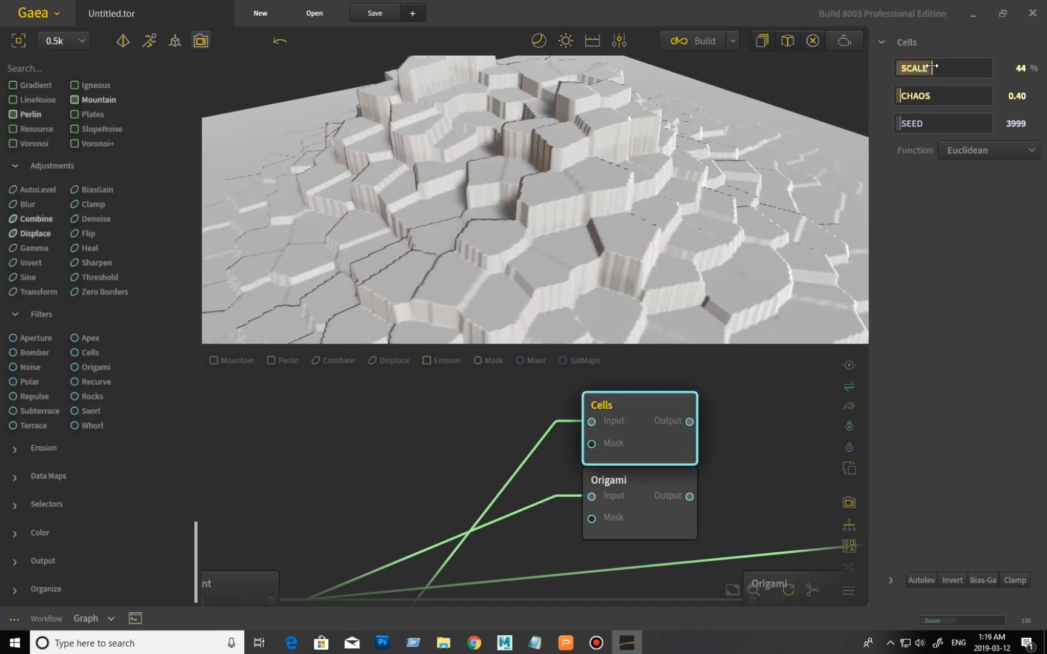
pyautogui.moveTo(899, 95); pyautogui.dragTo(923, 96)
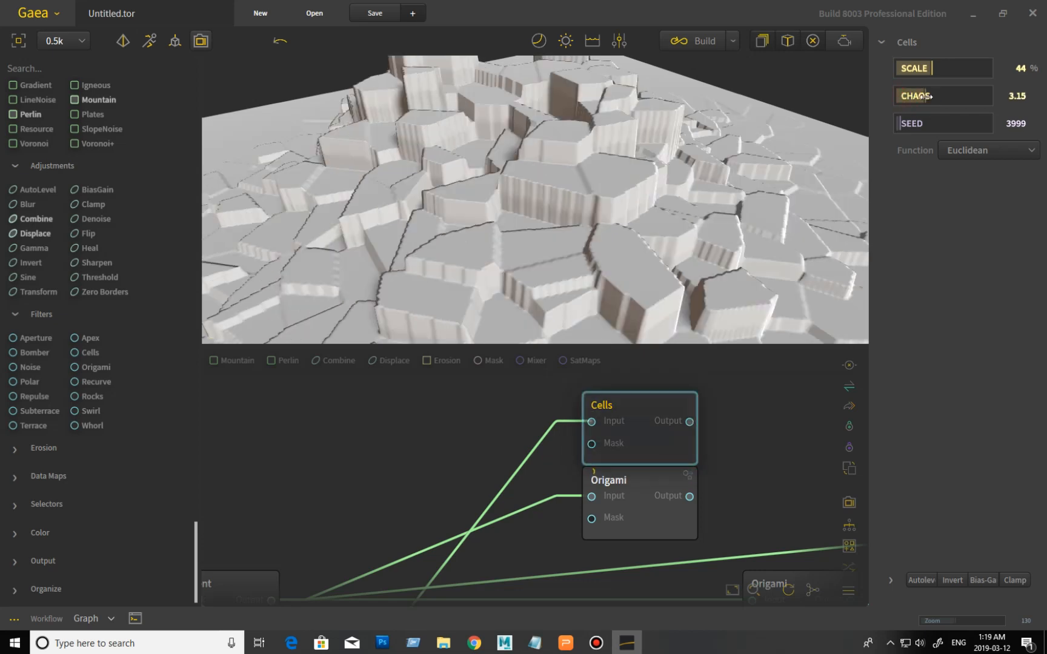
pyautogui.scroll(-6, 682, 191)
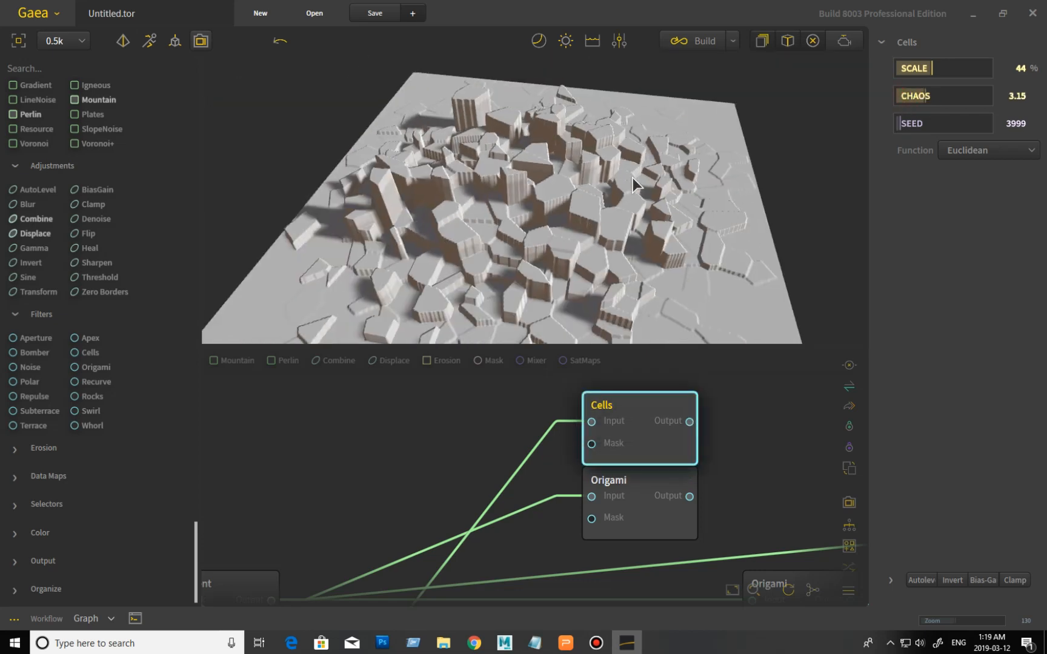
pyautogui.moveTo(757, 240); pyautogui.dragTo(528, 218)
pyautogui.moveTo(745, 200)
pyautogui.mouseDown()
pyautogui.moveTo(635, 198)
pyautogui.moveTo(542, 213)
pyautogui.moveTo(742, 191)
pyautogui.mouseUp()
pyautogui.moveTo(570, 185); pyautogui.dragTo(634, 187)
pyautogui.moveTo(922, 95); pyautogui.dragTo(888, 103)
pyautogui.moveTo(710, 173); pyautogui.dragTo(685, 215)
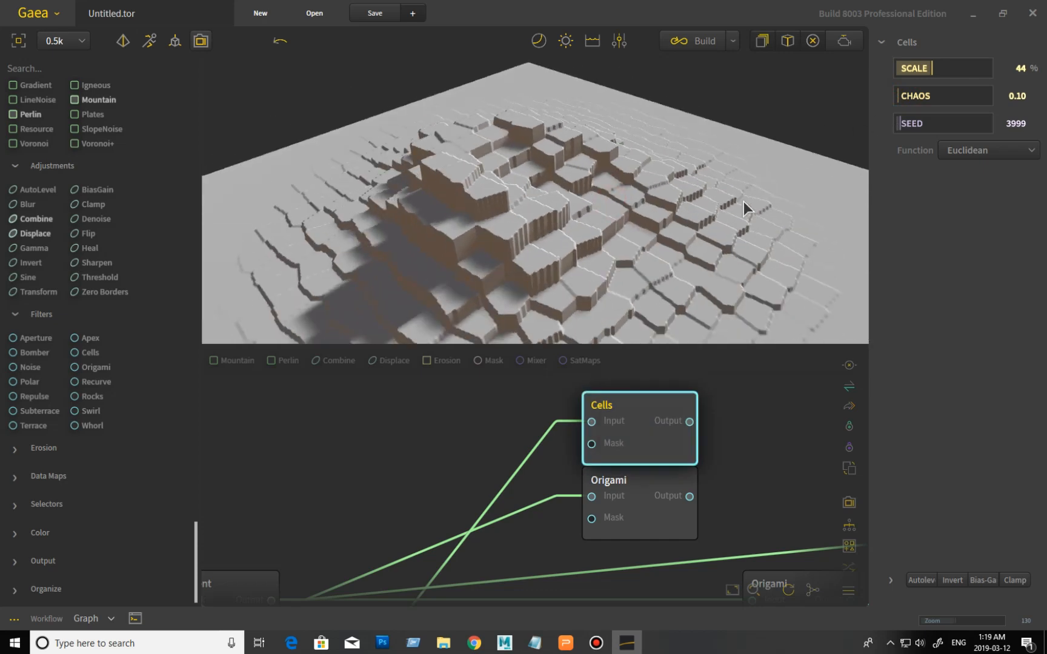
# Try the Manhattan and Shepards functions on the Cells node and switch the Function to Hybrid.
pyautogui.click(947, 155)
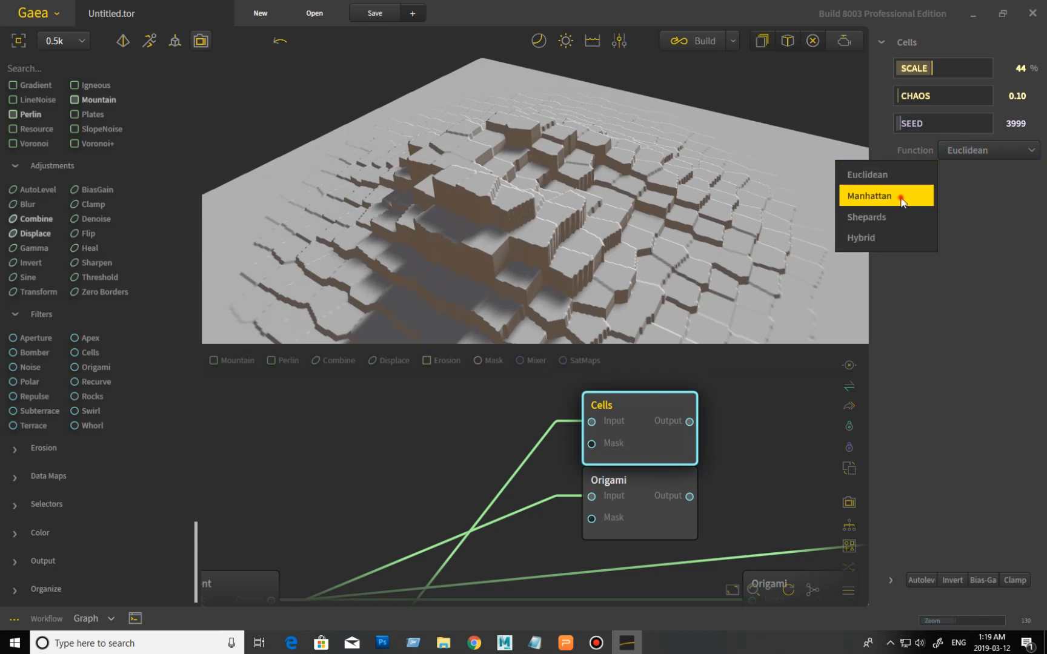
pyautogui.click(903, 198)
pyautogui.click(953, 156)
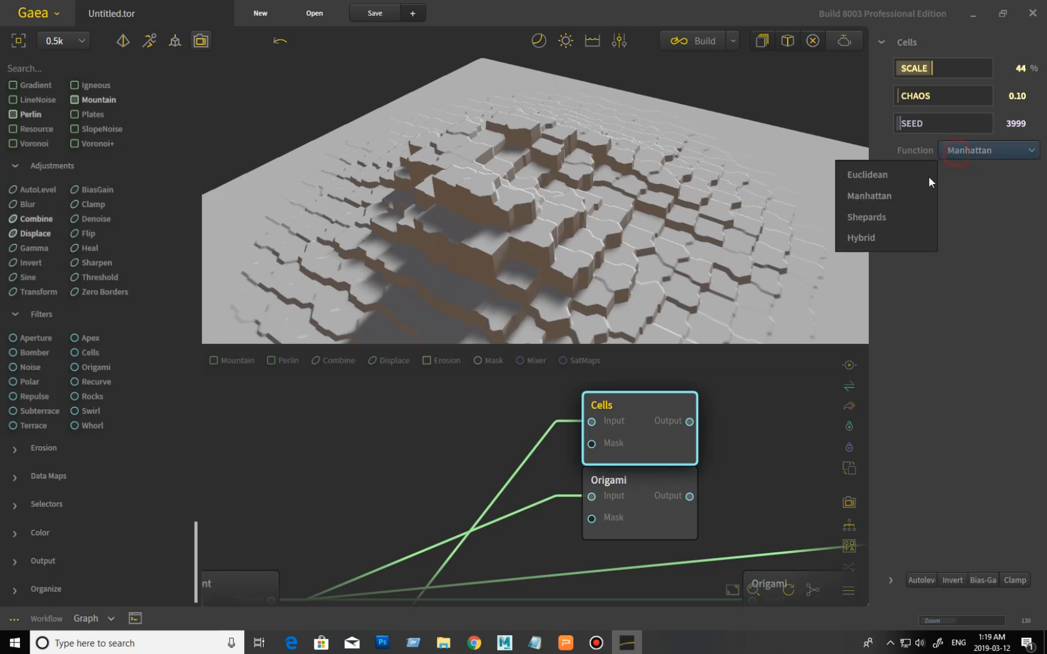
pyautogui.click(916, 217)
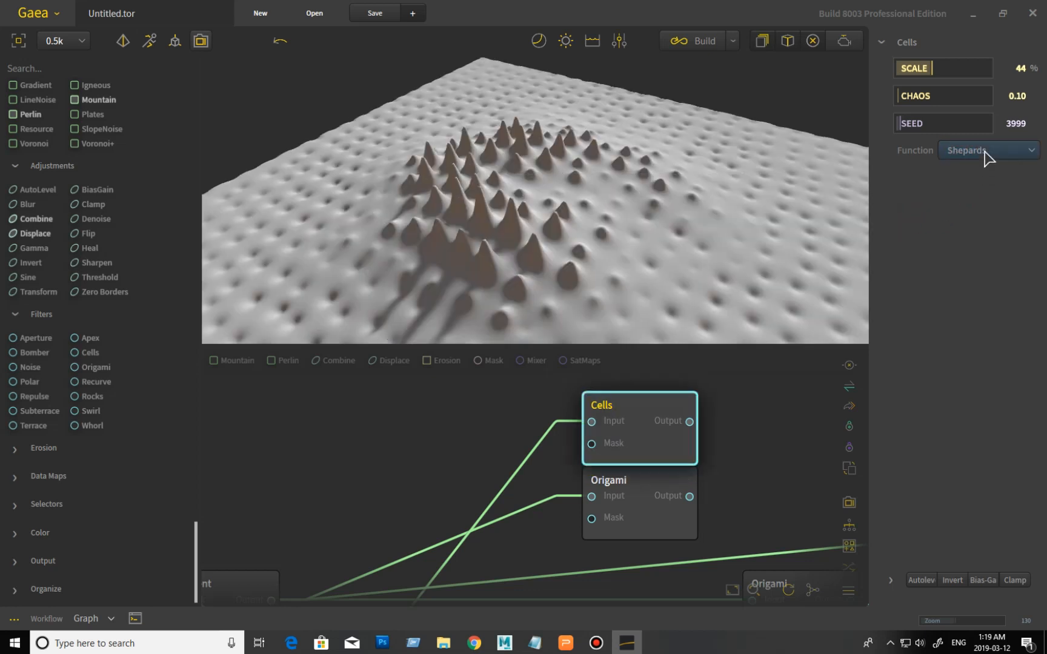
pyautogui.click(984, 157)
pyautogui.click(903, 239)
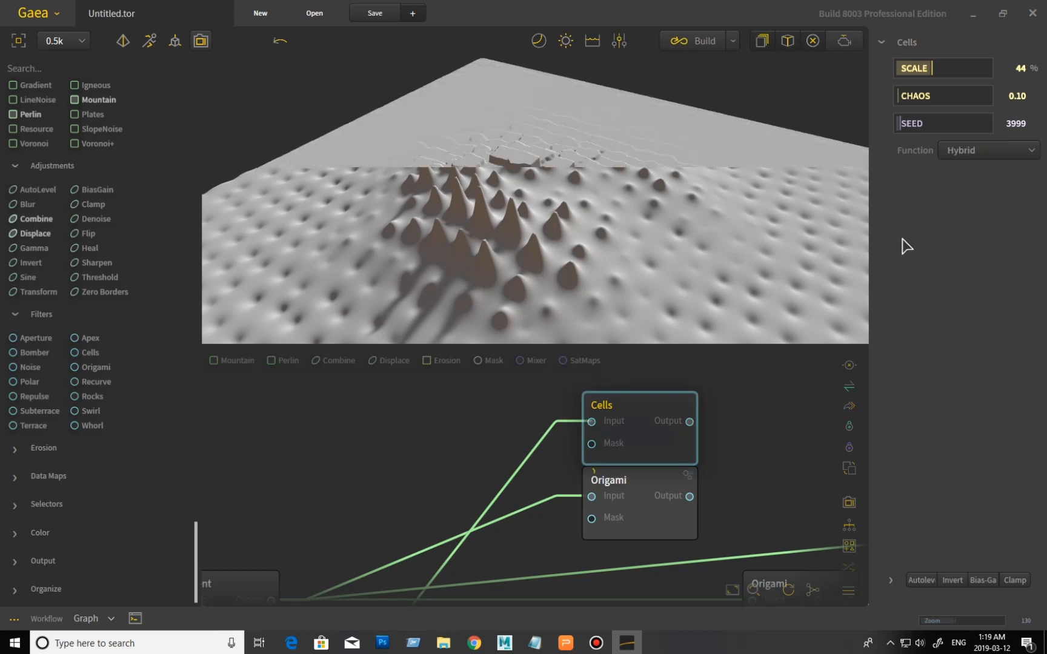
# Preview the Origami node below Cells and examine its faceted terrain from several angles.
pyautogui.moveTo(670, 222); pyautogui.dragTo(728, 212)
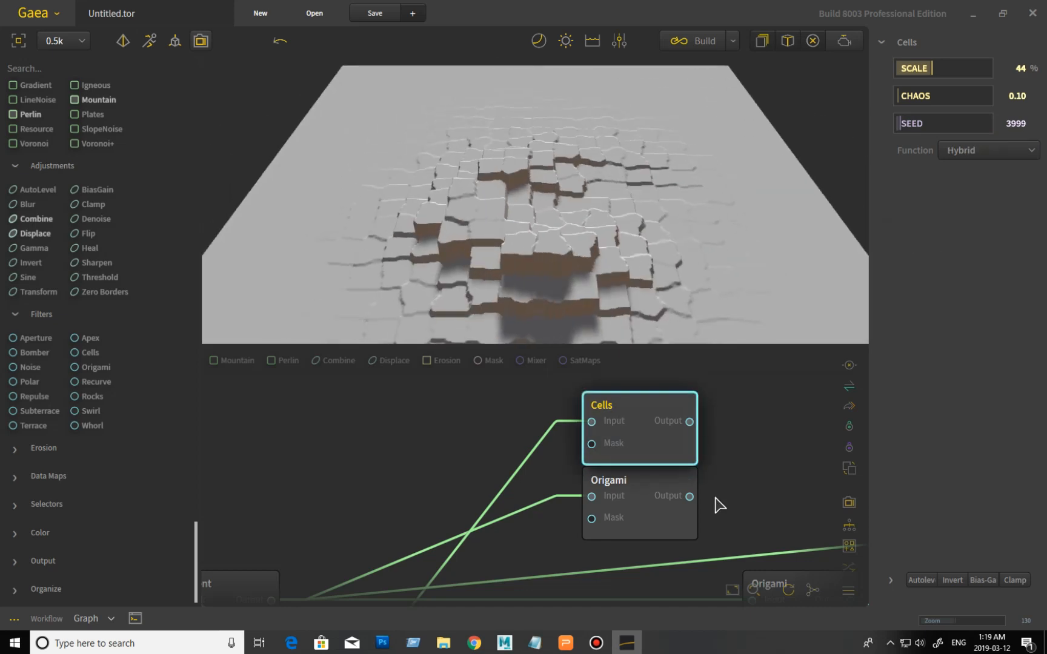
pyautogui.click(660, 520)
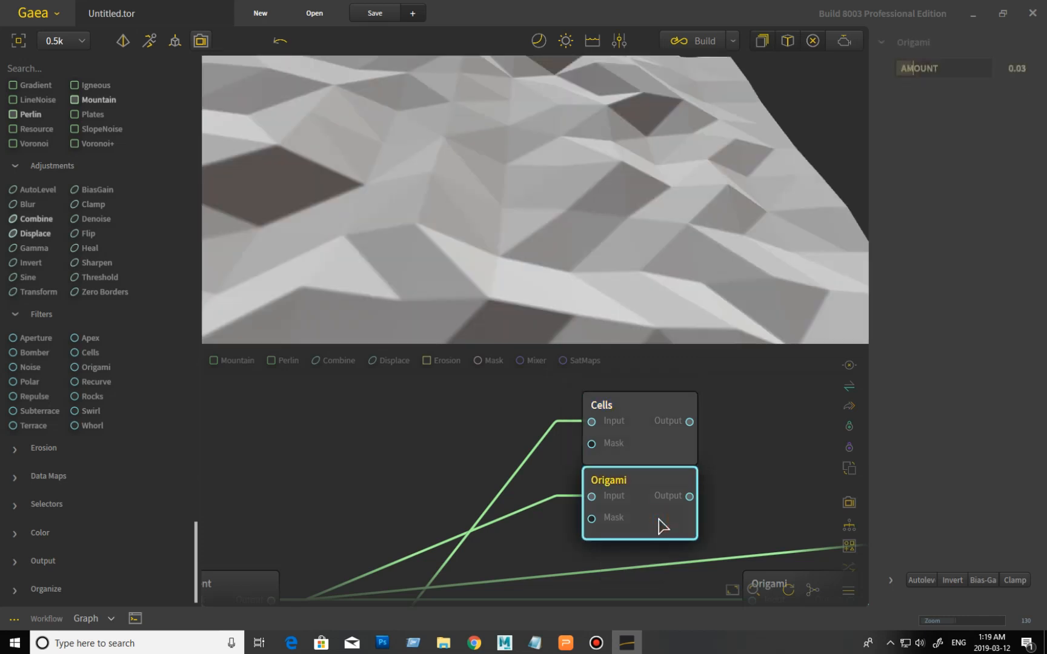
pyautogui.moveTo(495, 245); pyautogui.dragTo(472, 213)
pyautogui.scroll(-3, 472, 214)
pyautogui.moveTo(578, 206); pyautogui.dragTo(561, 214)
pyautogui.moveTo(395, 458); pyautogui.dragTo(411, 438, button='middle')
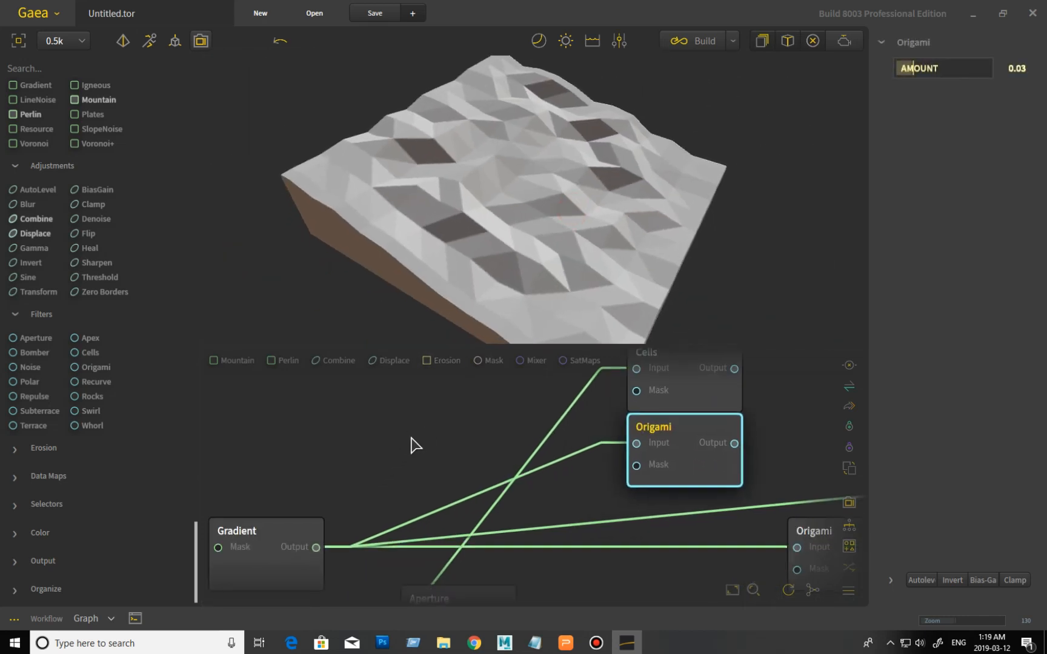
# Compare the source Gradient node's plain slope with the terrain of the Origami node below Cells.
pyautogui.click(283, 536)
pyautogui.moveTo(365, 271); pyautogui.dragTo(428, 273)
pyautogui.scroll(-3, 410, 297)
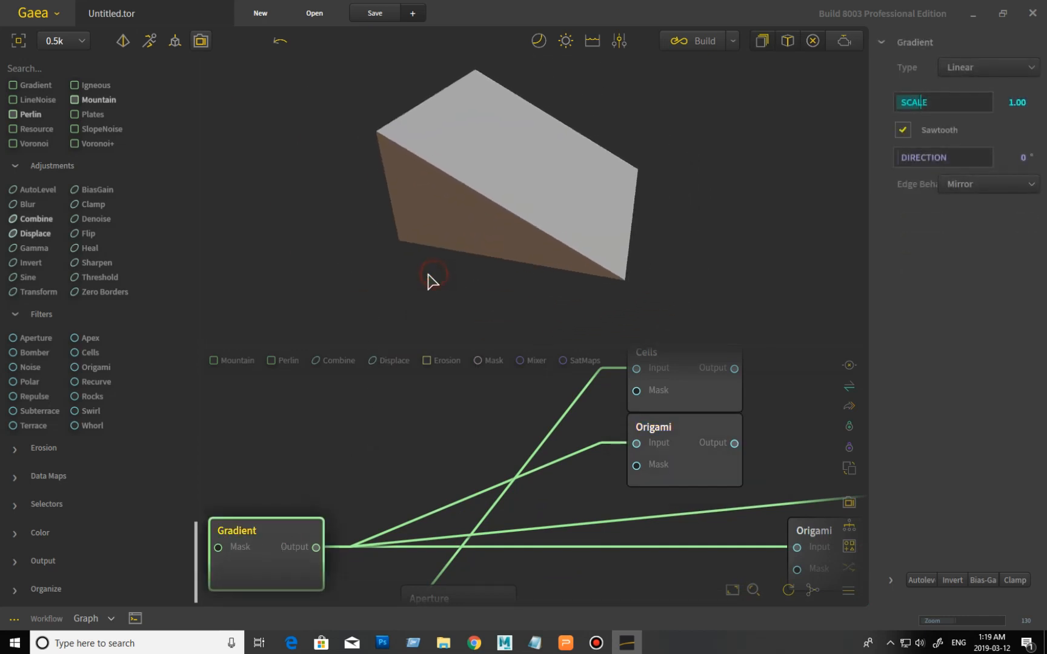
pyautogui.click(706, 445)
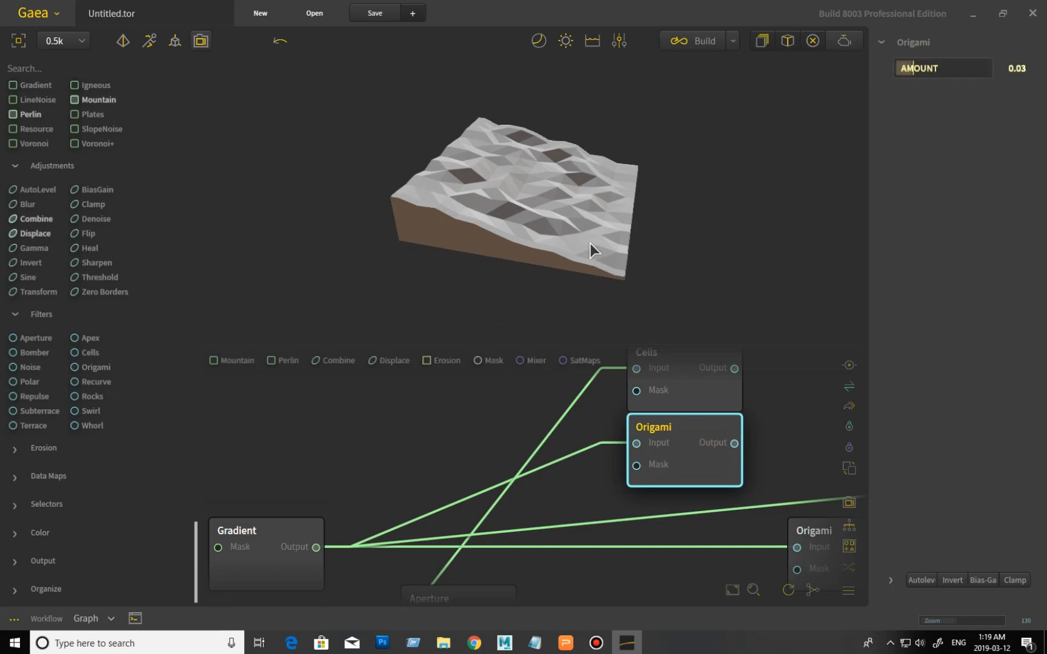
pyautogui.moveTo(587, 172); pyautogui.dragTo(587, 209)
pyautogui.scroll(3, 585, 185)
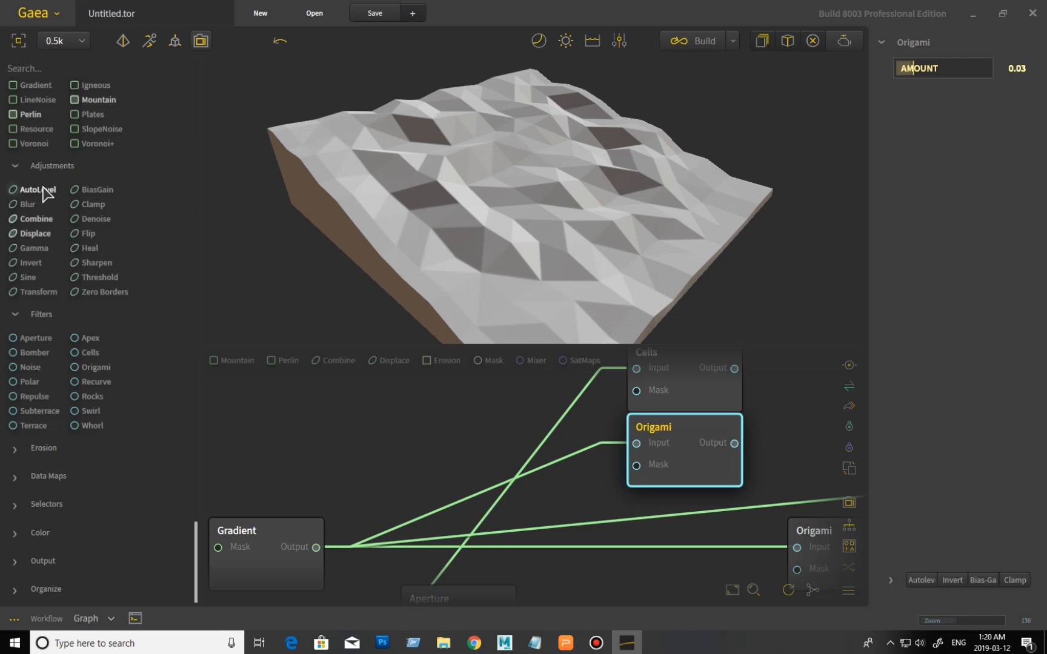
# Add an AutoLevel node to the output of the Origami node below Cells, and set its Strength to 84%.
pyautogui.moveTo(37, 192); pyautogui.dragTo(743, 448)
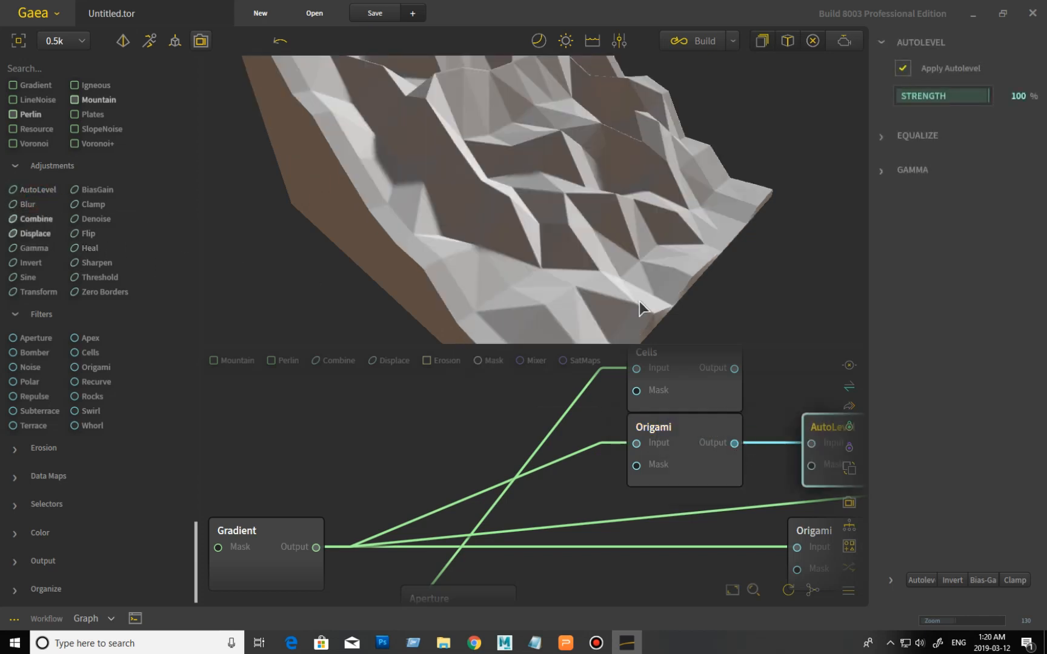
pyautogui.moveTo(687, 263); pyautogui.dragTo(732, 306)
pyautogui.scroll(-3, 677, 261)
pyautogui.moveTo(673, 254); pyautogui.dragTo(652, 227)
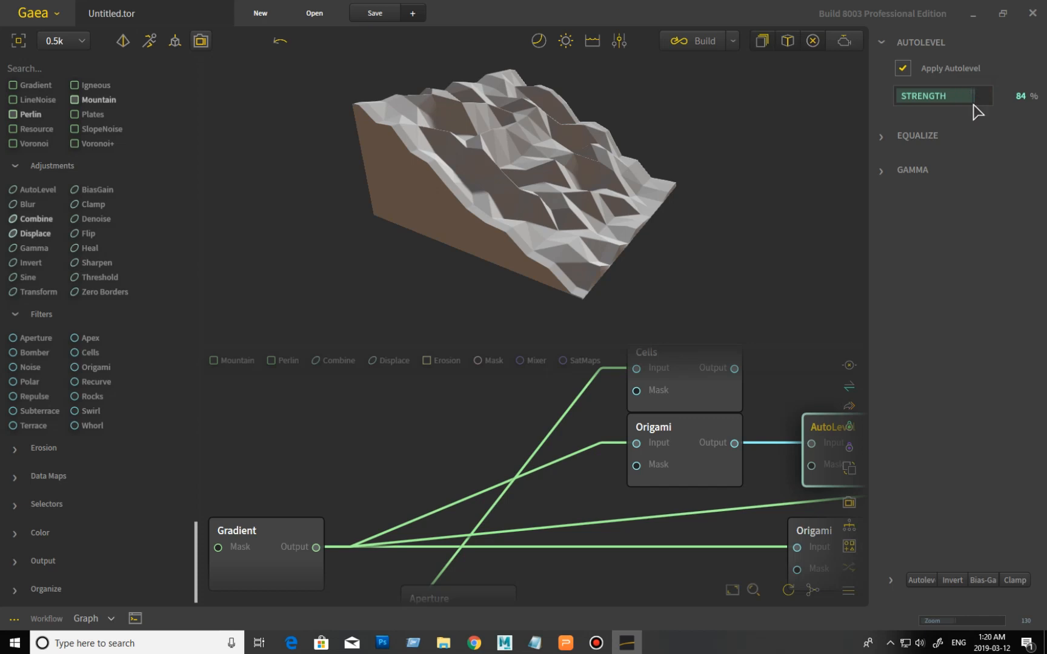
# Preview the Origami node feeding AutoLevel and look over the neighbouring Origami, Apex, Breaker and Erosion chain in the graph.
pyautogui.click(700, 462)
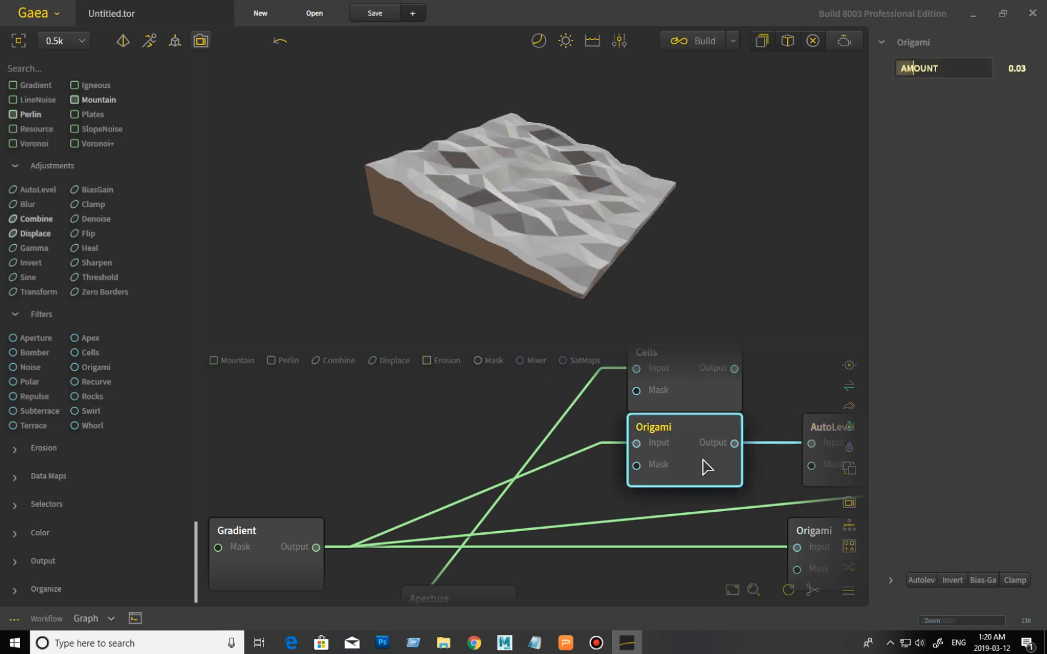
pyautogui.moveTo(570, 247); pyautogui.dragTo(513, 180)
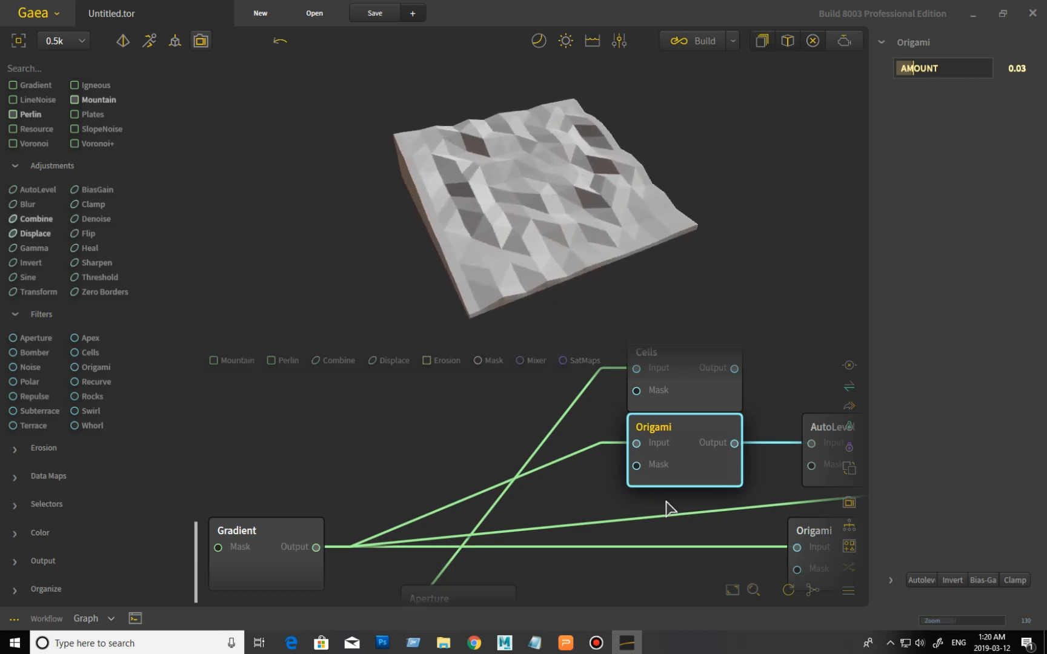
pyautogui.moveTo(716, 517); pyautogui.dragTo(403, 501, button='middle')
pyautogui.moveTo(666, 490); pyautogui.dragTo(451, 495, button='middle')
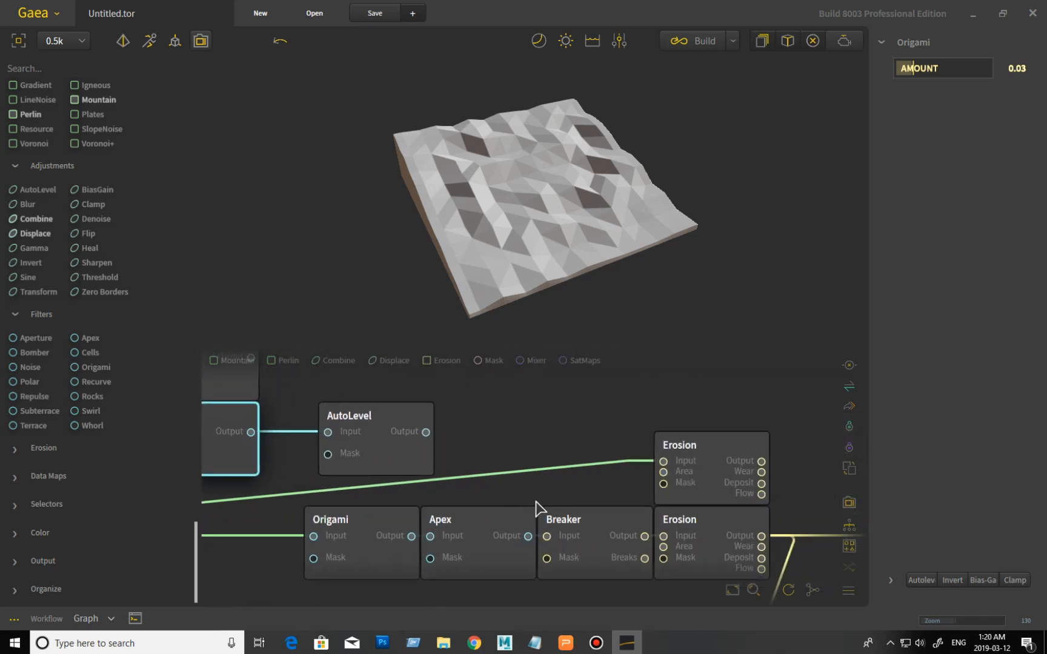
pyautogui.moveTo(311, 488); pyautogui.dragTo(762, 506, button='middle')
# Compare the plain Gradient node with the upper Erosion node that is fed directly by it.
pyautogui.click(280, 534)
pyautogui.moveTo(662, 527); pyautogui.dragTo(259, 531, button='middle')
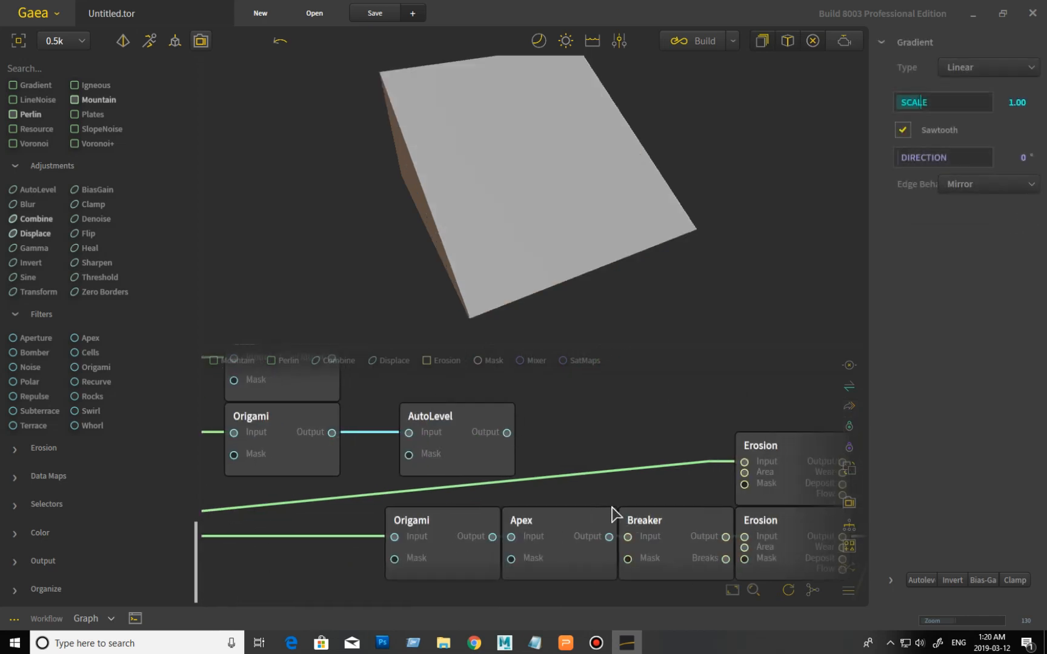
pyautogui.click(800, 442)
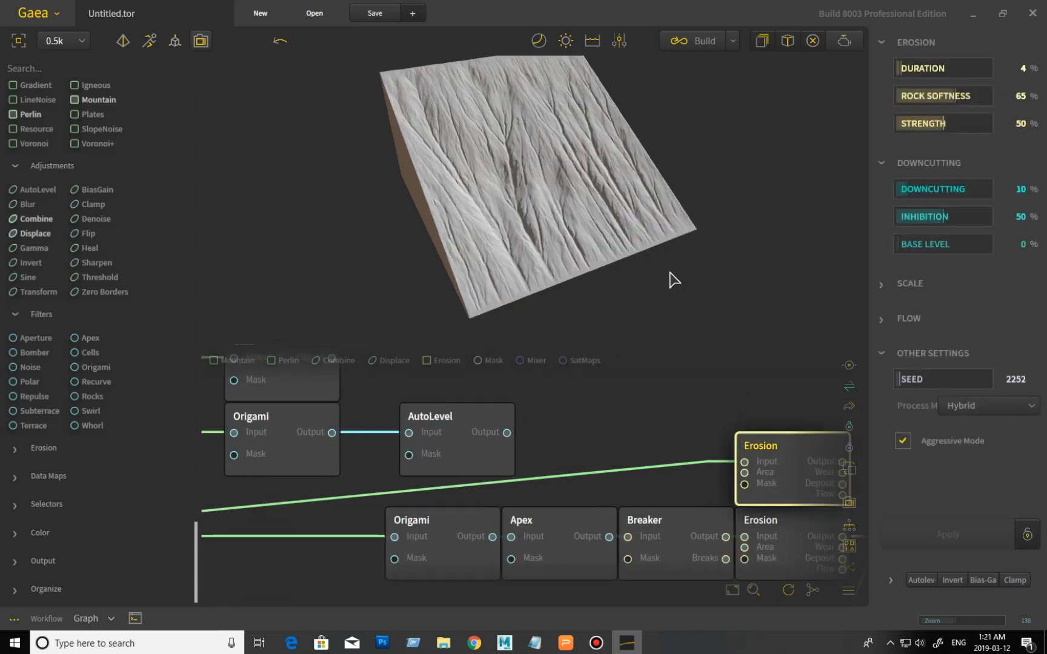
pyautogui.moveTo(635, 269)
pyautogui.mouseDown()
pyautogui.moveTo(589, 273)
pyautogui.moveTo(638, 261)
pyautogui.mouseUp()
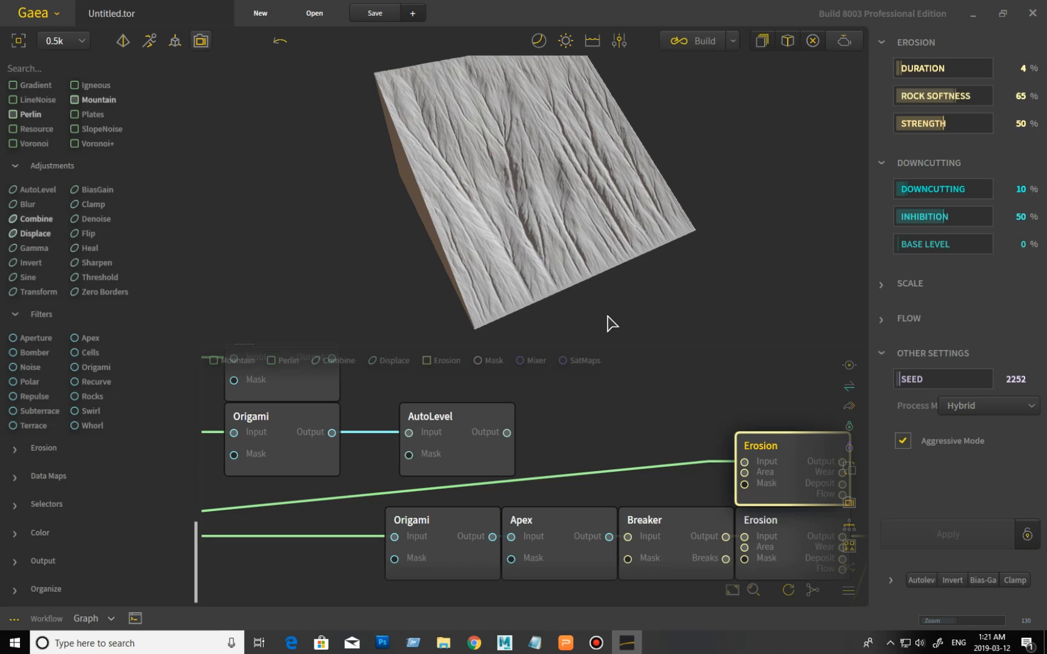
# Preview the Origami, Apex and Breaker nodes of the lower chain in order, examining the terrain at each stage.
pyautogui.click(460, 524)
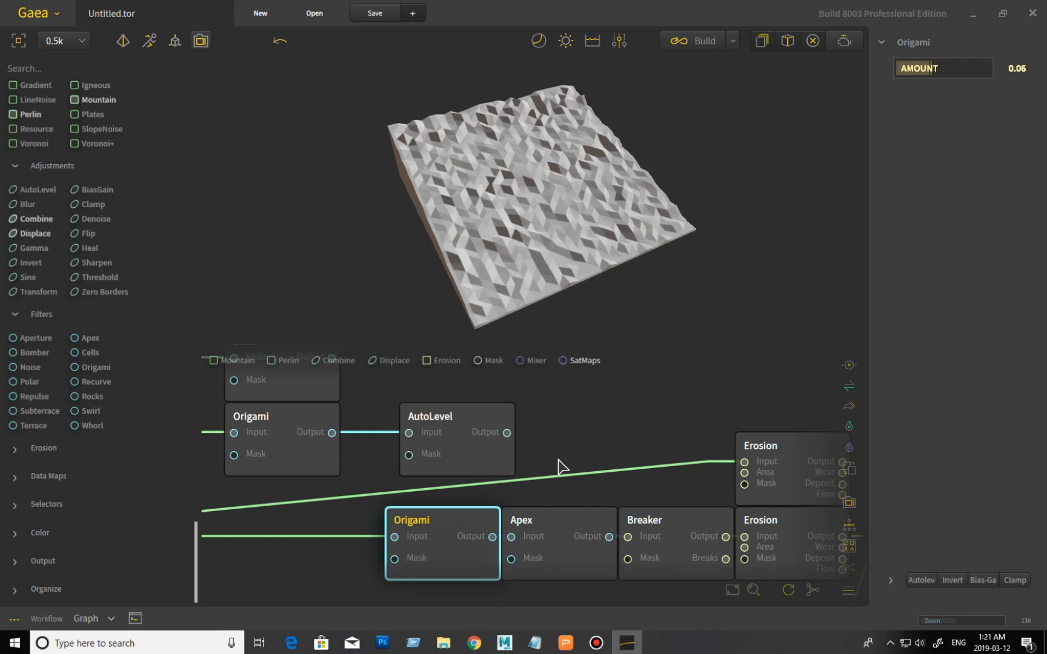
pyautogui.click(574, 533)
pyautogui.moveTo(546, 297)
pyautogui.mouseDown()
pyautogui.moveTo(627, 323)
pyautogui.moveTo(604, 316)
pyautogui.mouseUp()
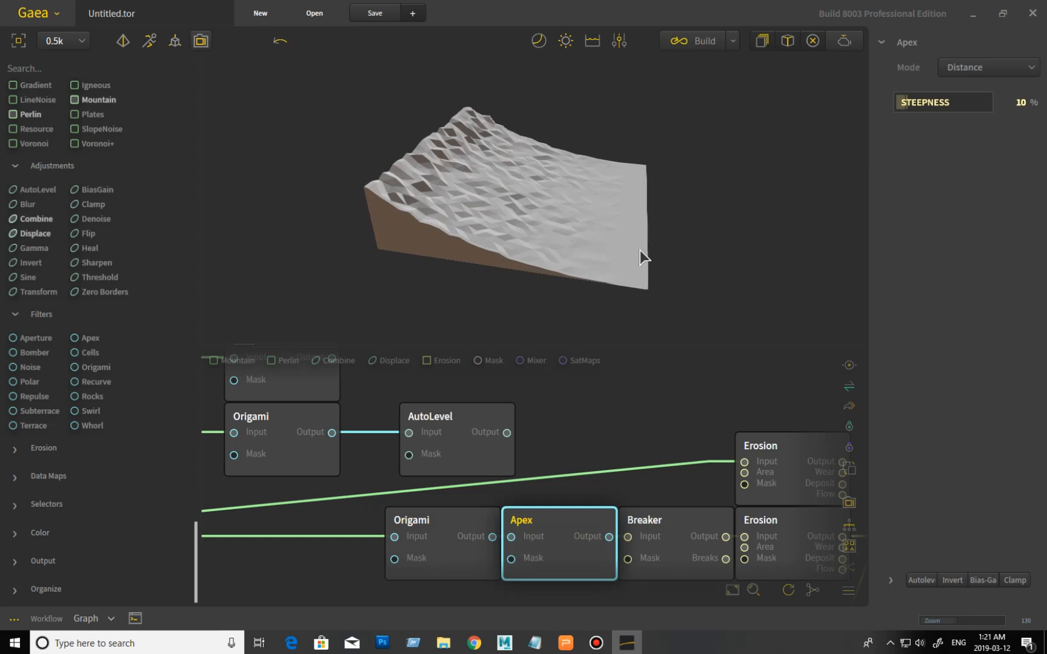
pyautogui.moveTo(566, 240); pyautogui.dragTo(498, 259)
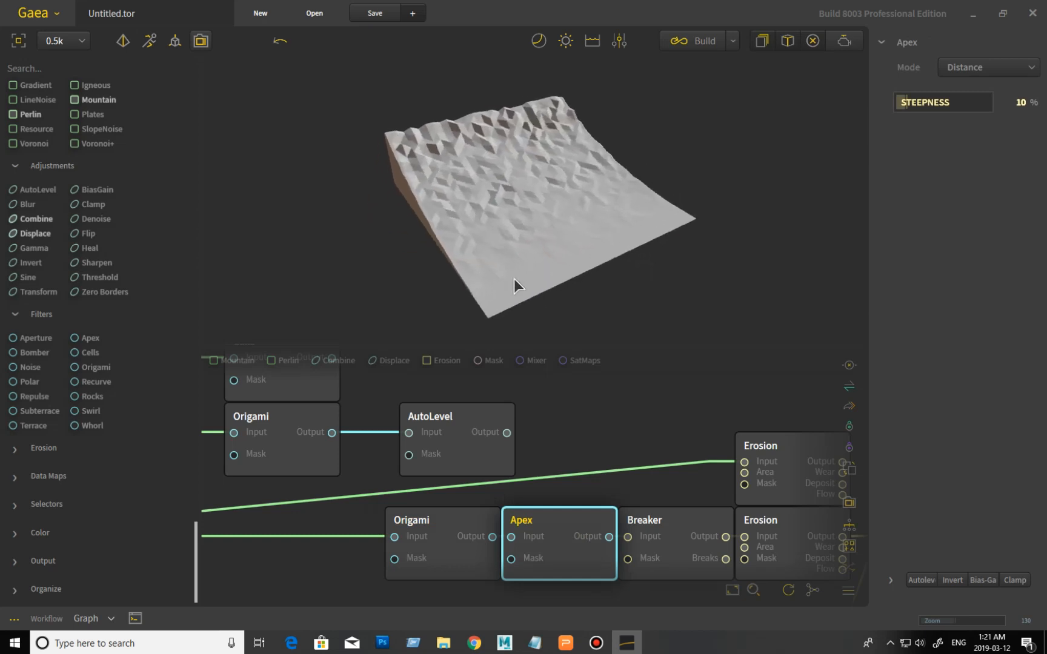
pyautogui.click(686, 521)
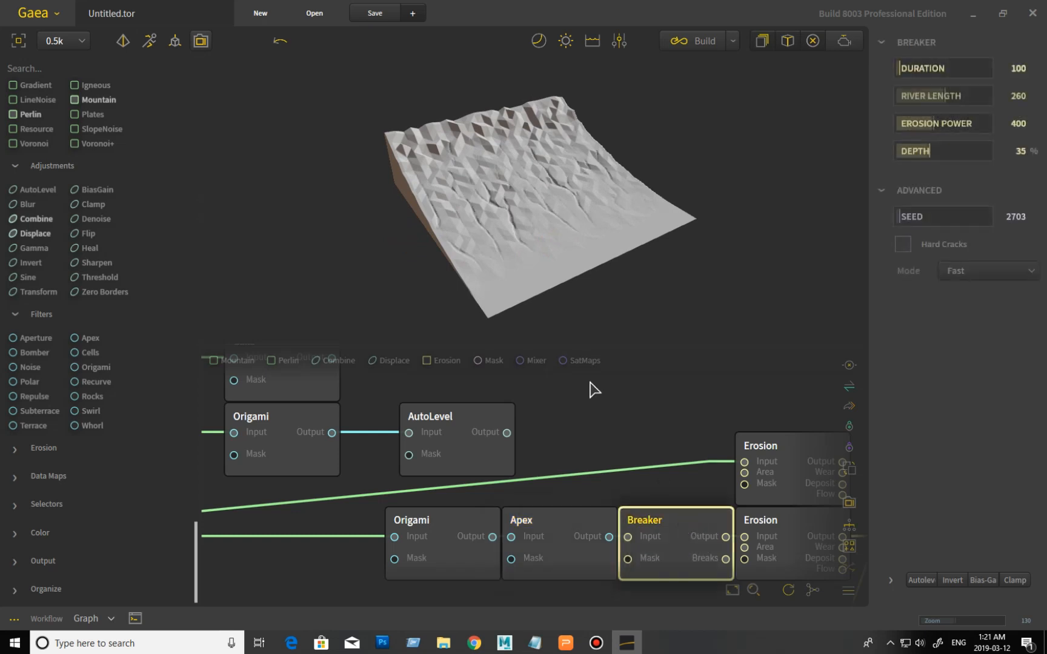
pyautogui.moveTo(613, 278); pyautogui.dragTo(545, 218)
pyautogui.scroll(4, 521, 270)
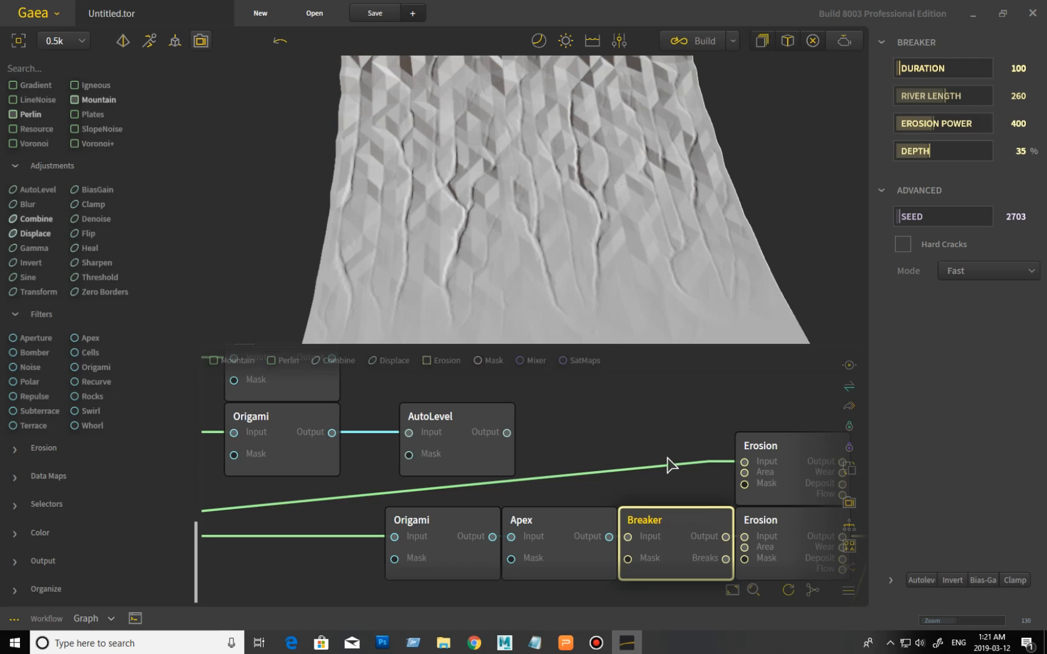
# Preview the Erosion node following Breaker in the lower chain and examine its terrain from several angles.
pyautogui.click(784, 528)
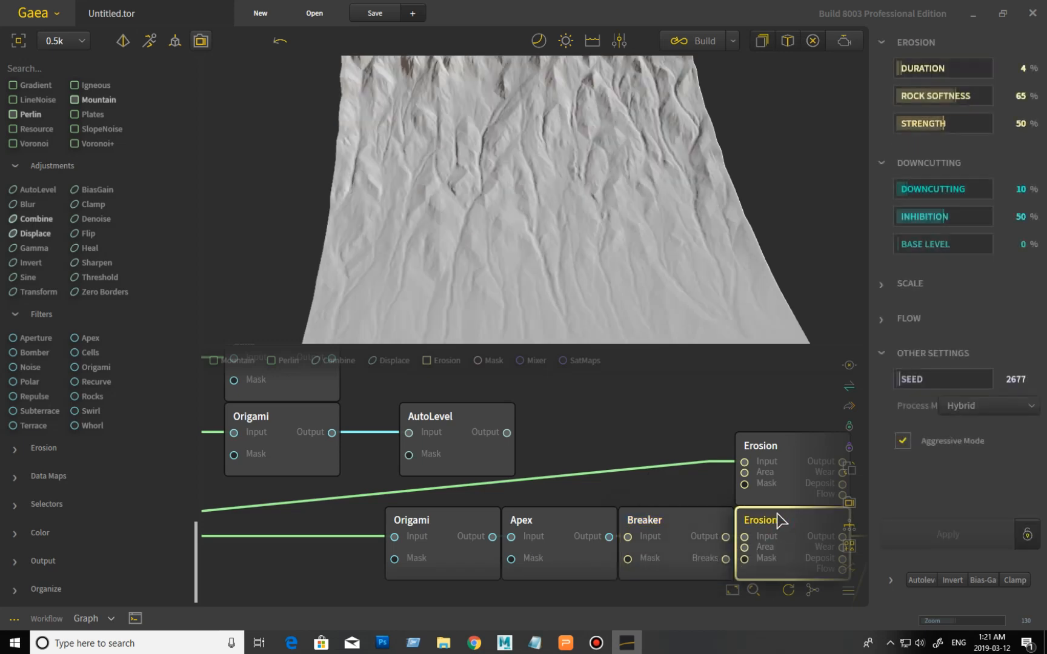
pyautogui.moveTo(585, 243); pyautogui.dragTo(622, 272)
pyautogui.moveTo(474, 197); pyautogui.dragTo(331, 134)
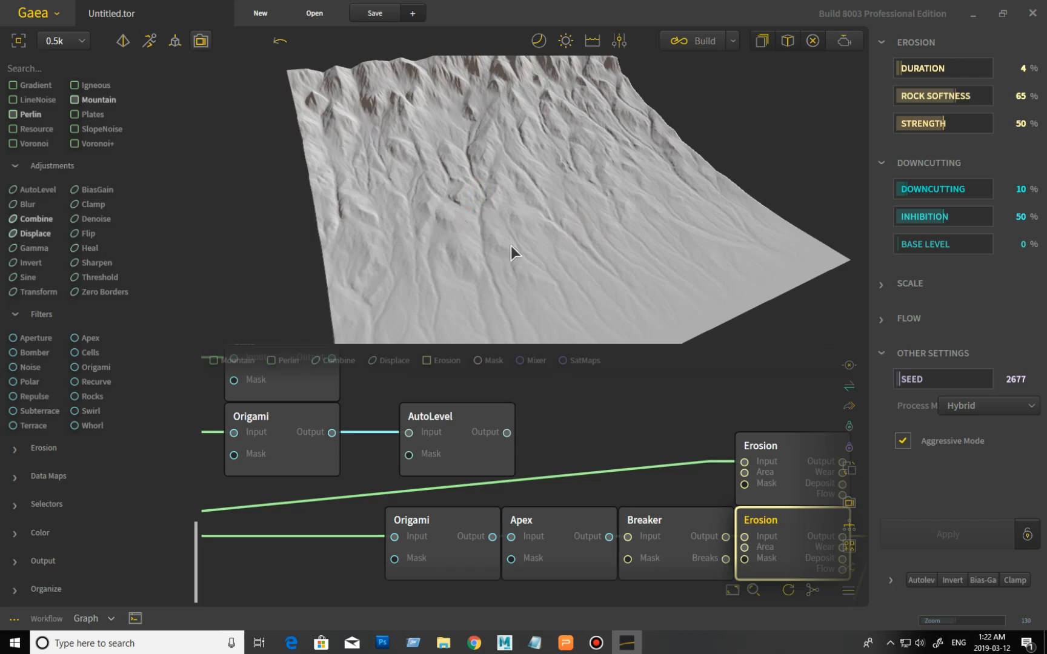
pyautogui.moveTo(630, 234); pyautogui.dragTo(617, 241)
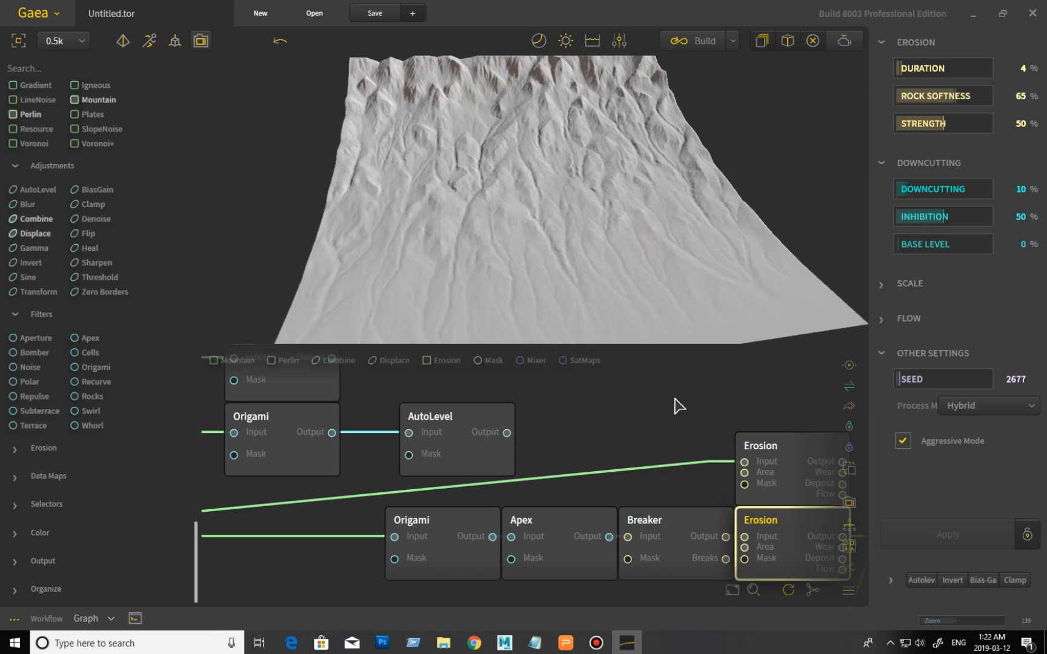
# Compare the Breaker and AutoLevel nodes in the branch that splits off after the lower Erosion node.
pyautogui.moveTo(724, 409); pyautogui.dragTo(587, 412)
pyautogui.moveTo(687, 429); pyautogui.dragTo(527, 425)
pyautogui.scroll(-1, 662, 460)
pyautogui.scroll(-2, 665, 464)
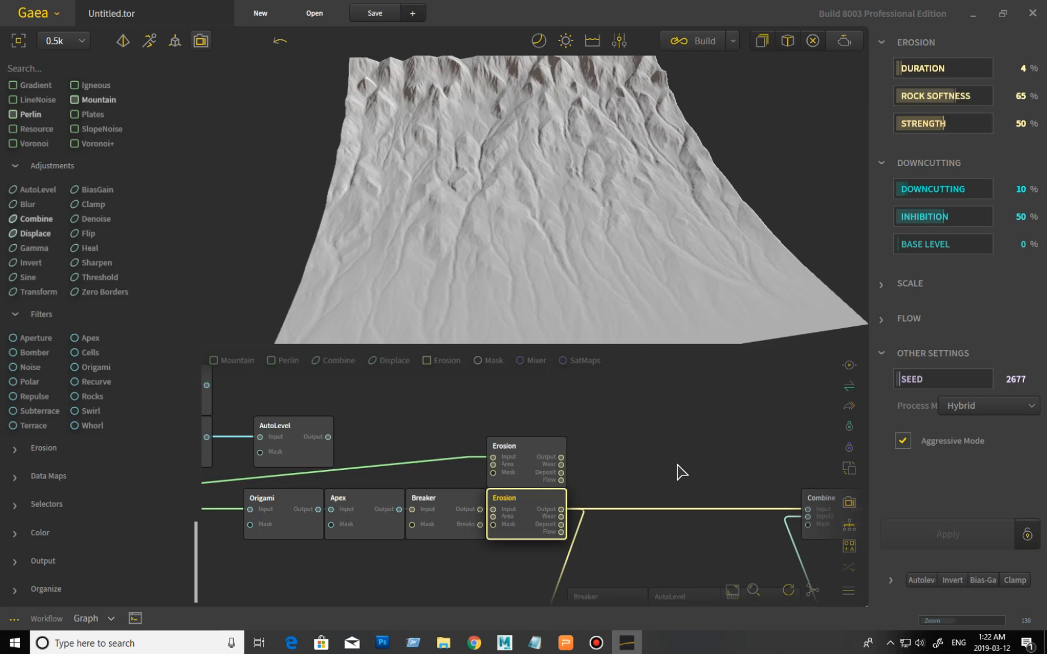
pyautogui.moveTo(644, 451); pyautogui.dragTo(575, 427)
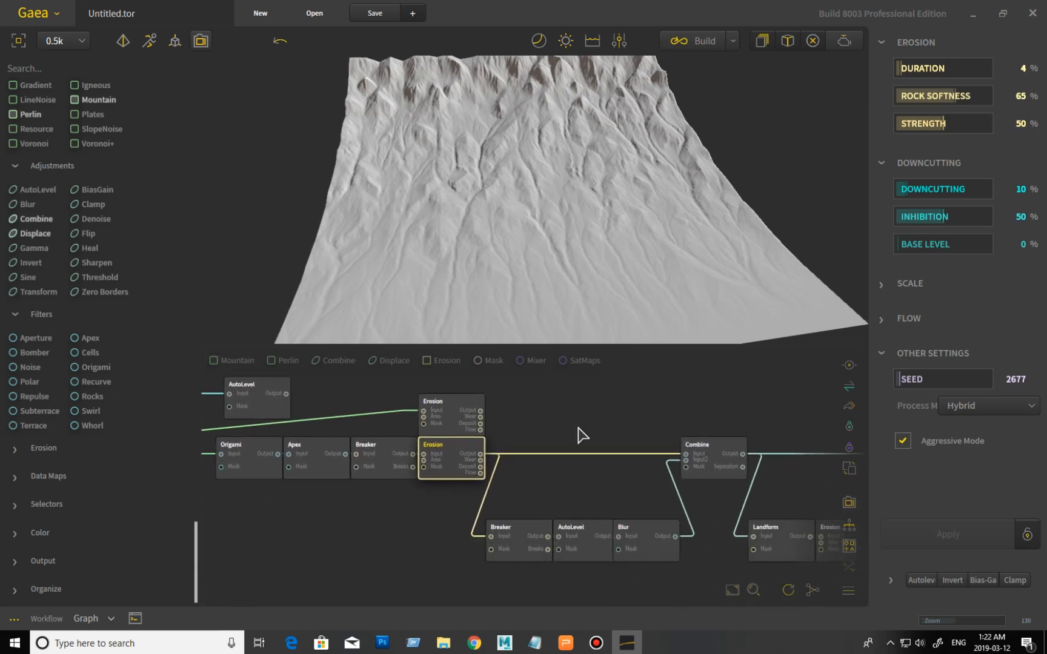
pyautogui.click(520, 529)
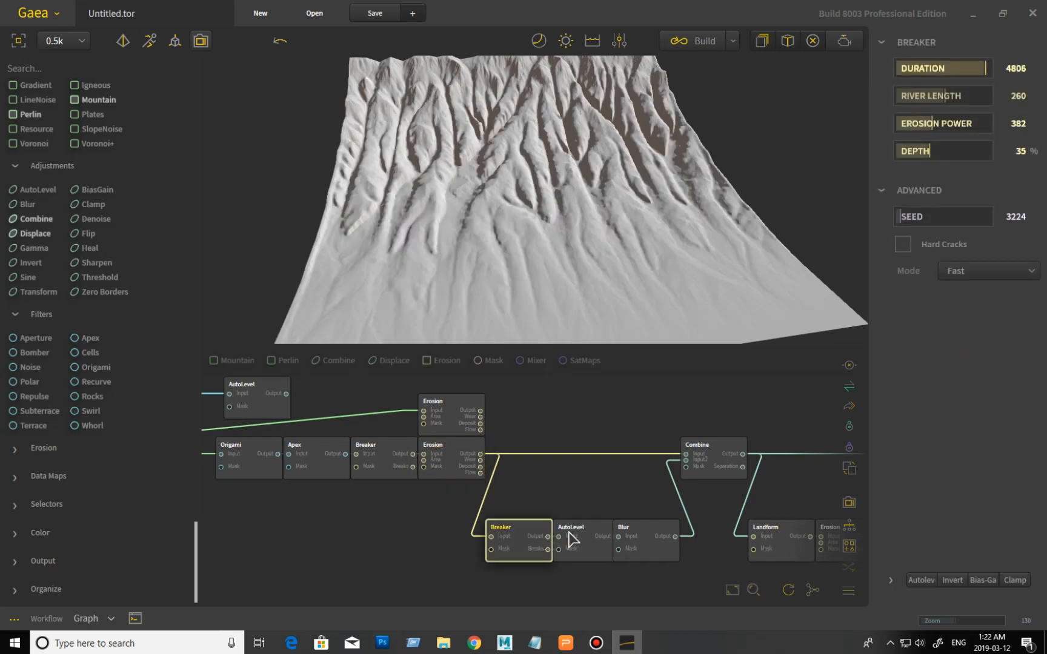
pyautogui.click(597, 535)
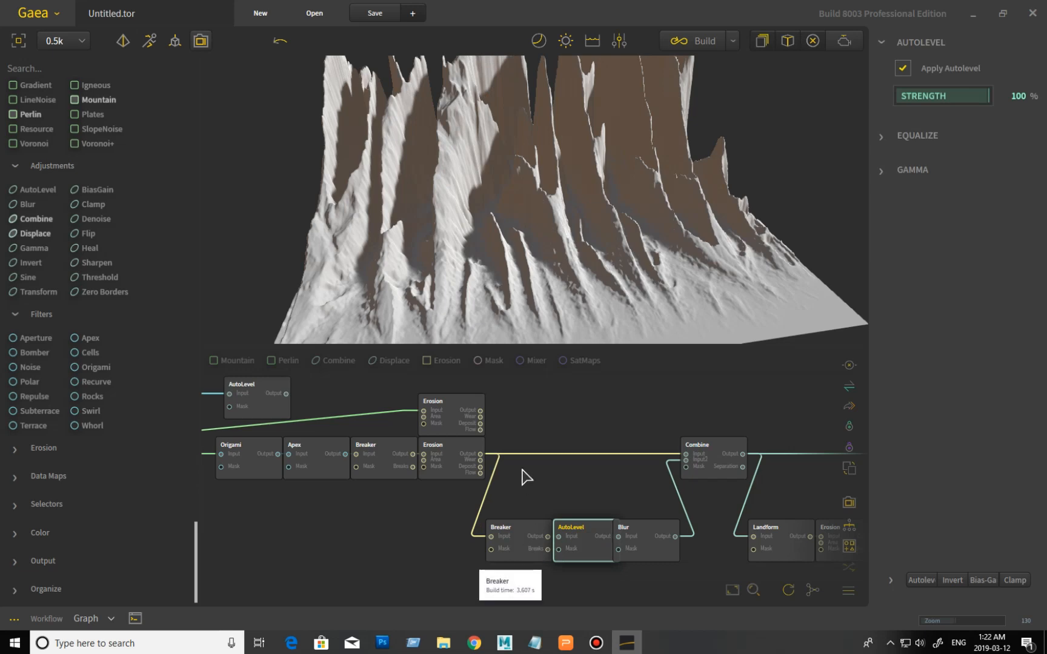
pyautogui.click(528, 544)
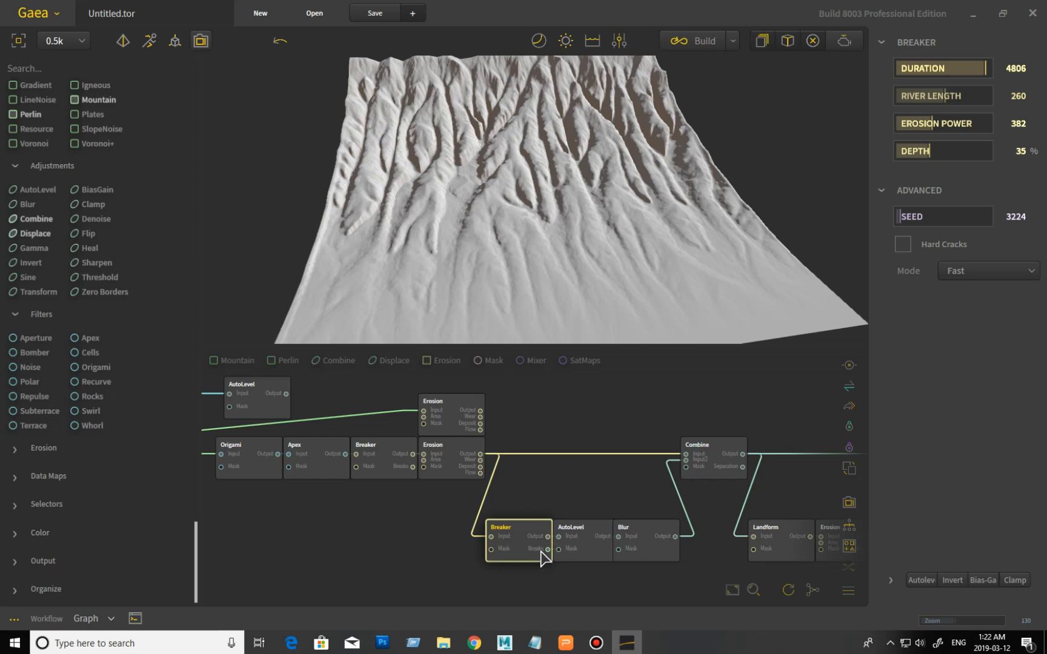
pyautogui.click(580, 548)
pyautogui.moveTo(467, 245); pyautogui.dragTo(488, 249)
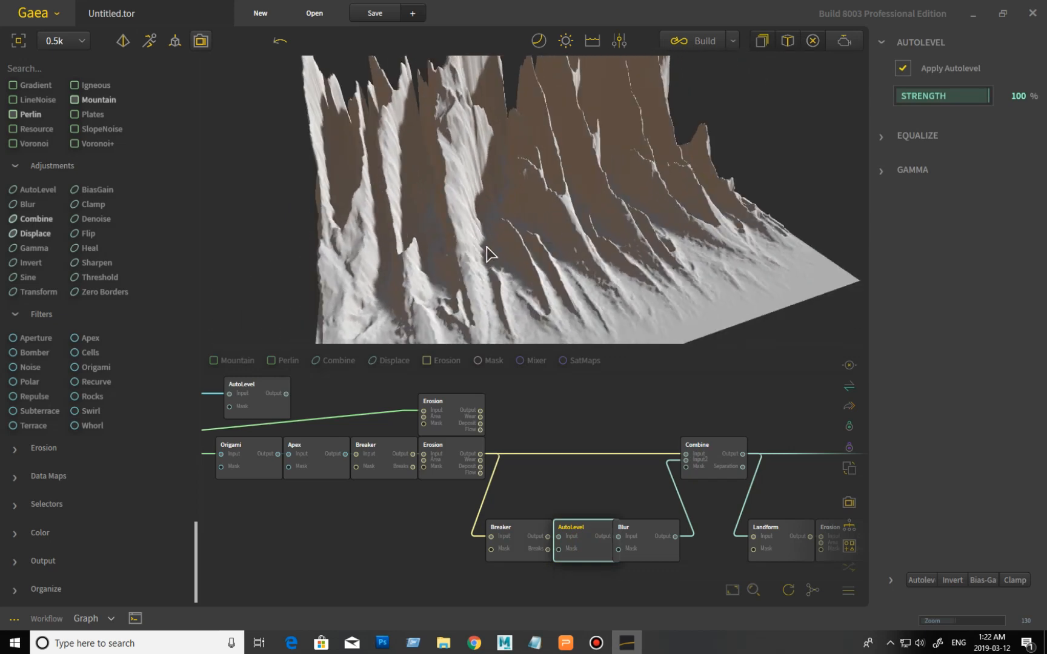
# Preview the branch's Blur node and compare the first Combine node's result with the lower Erosion node feeding it.
pyautogui.click(655, 535)
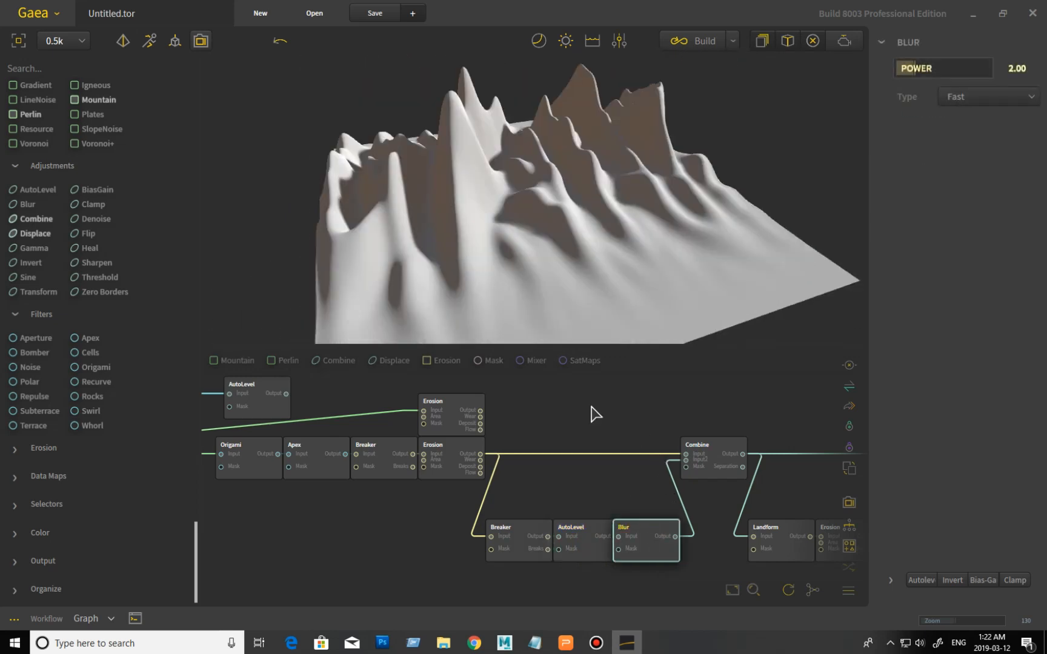
pyautogui.moveTo(630, 254); pyautogui.dragTo(620, 258)
pyautogui.click(717, 450)
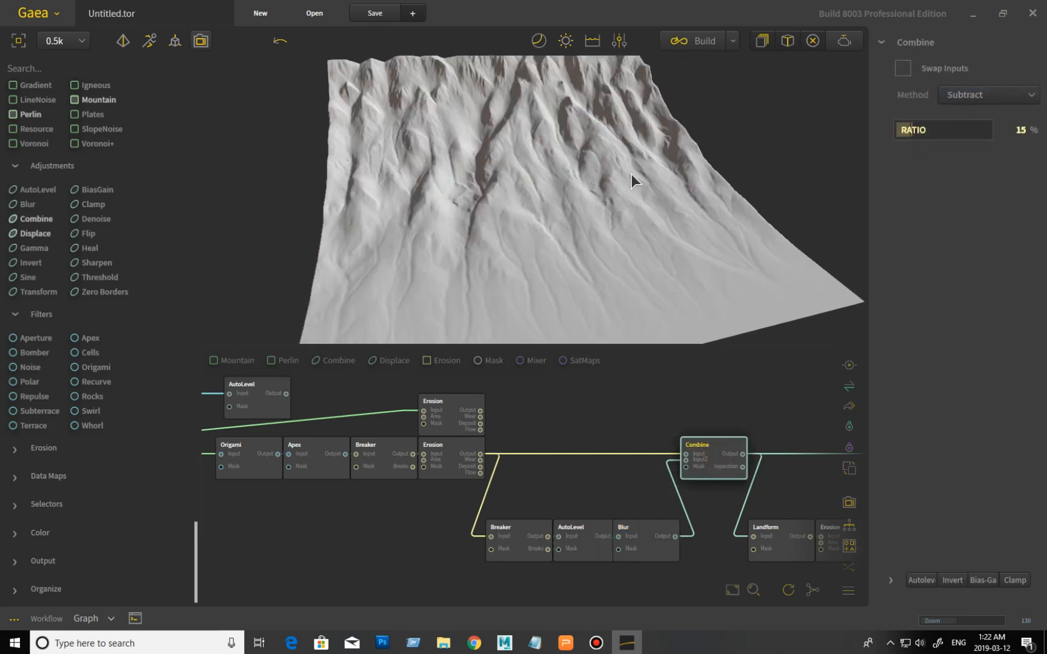
pyautogui.click(455, 451)
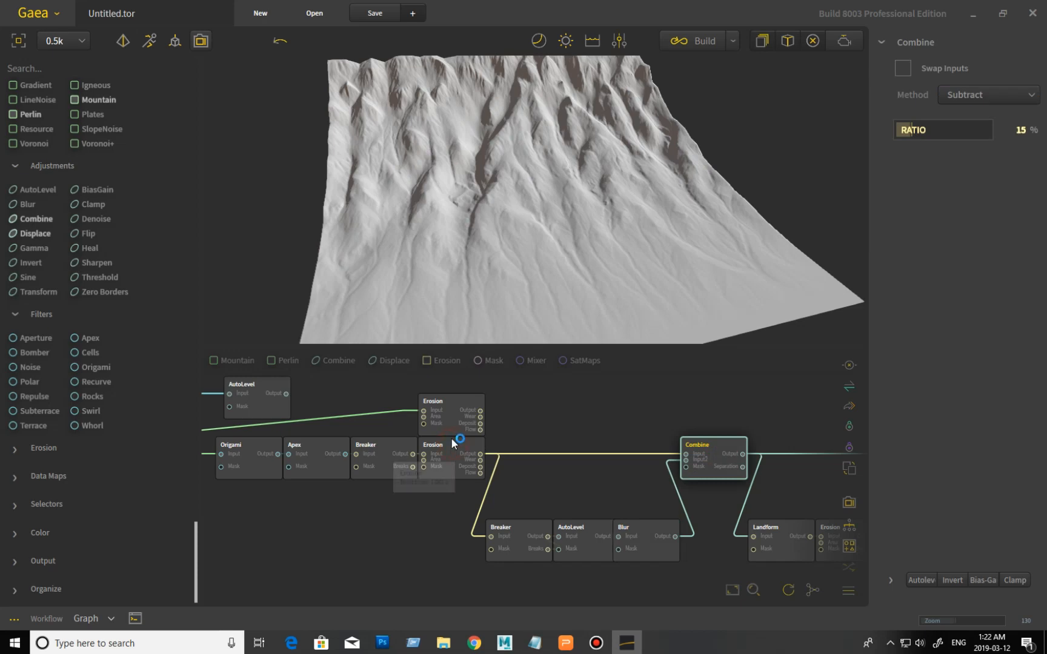
pyautogui.click(727, 453)
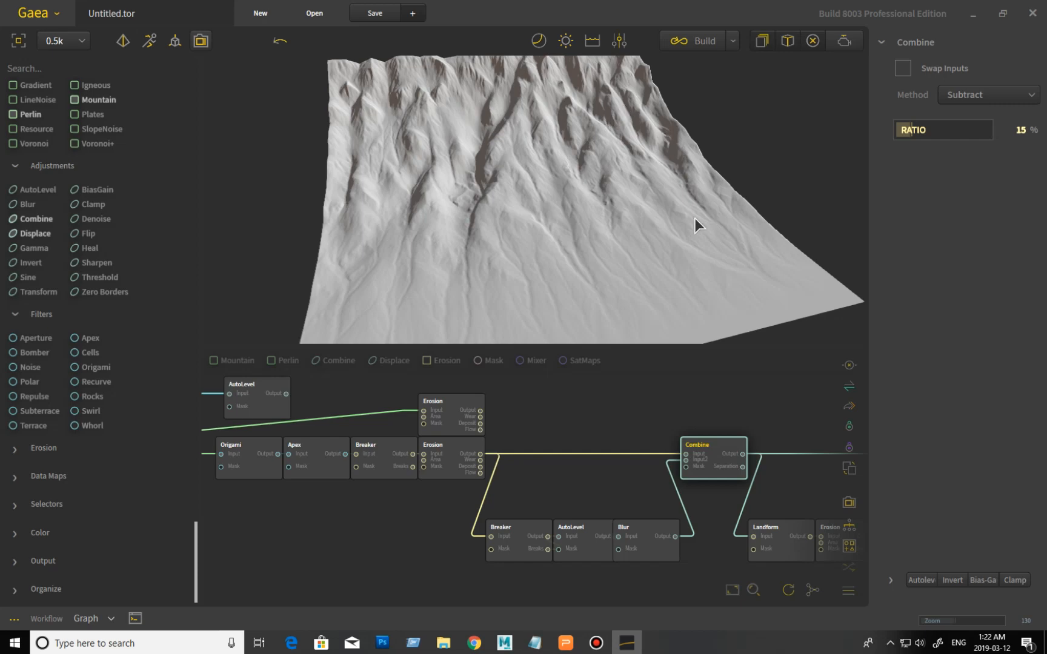
pyautogui.moveTo(735, 254); pyautogui.dragTo(720, 252)
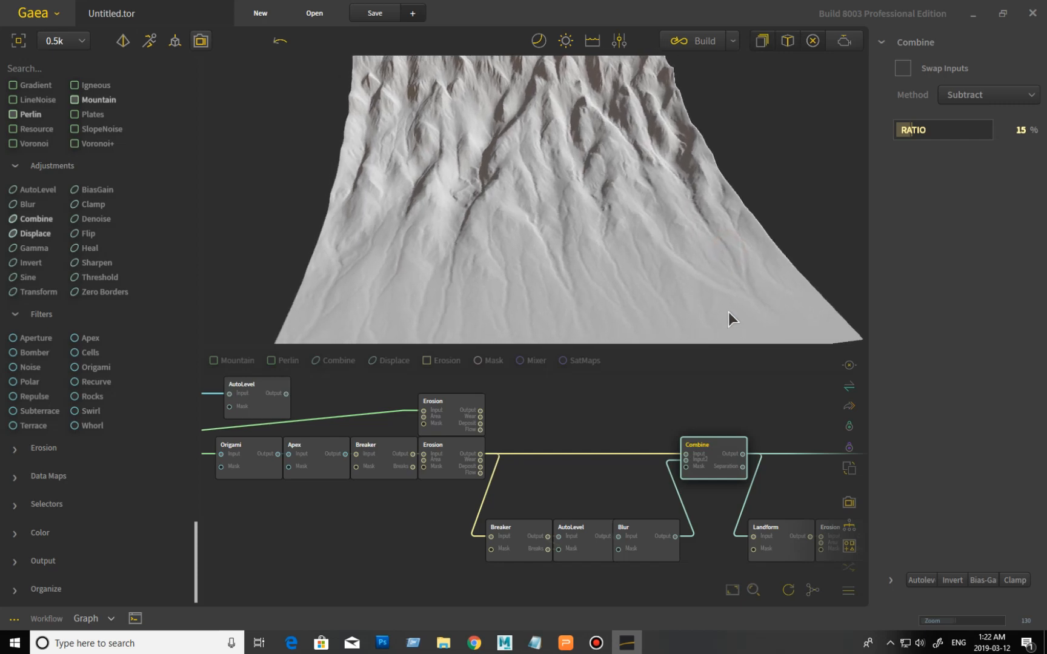
# Preview the Landform node in the branch after the first Combine node.
pyautogui.moveTo(790, 424); pyautogui.dragTo(592, 423, button='middle')
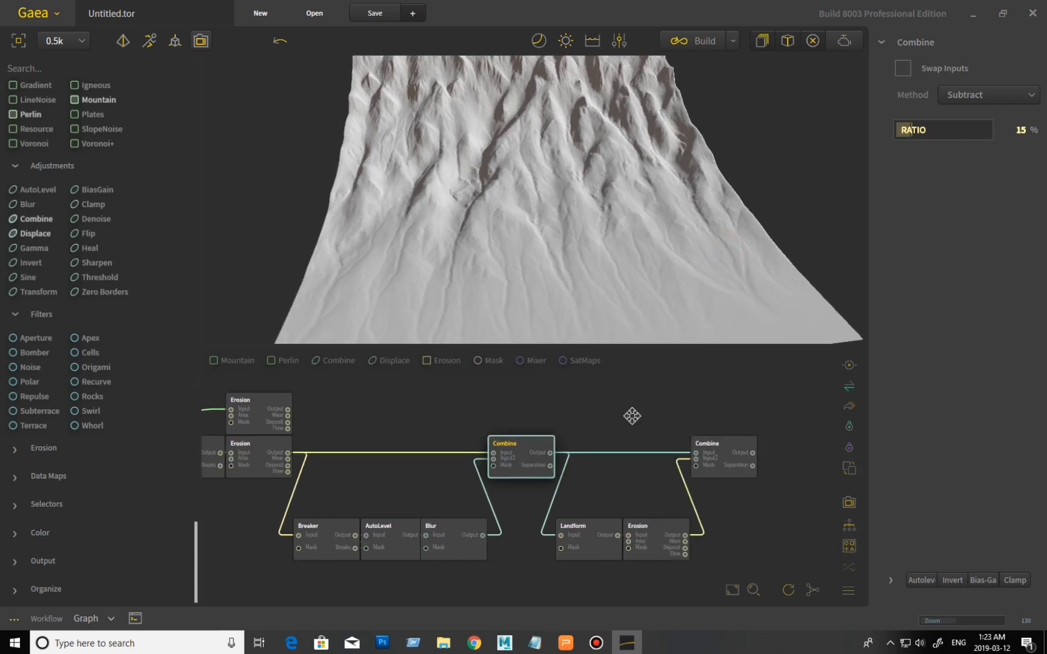
pyautogui.click(583, 540)
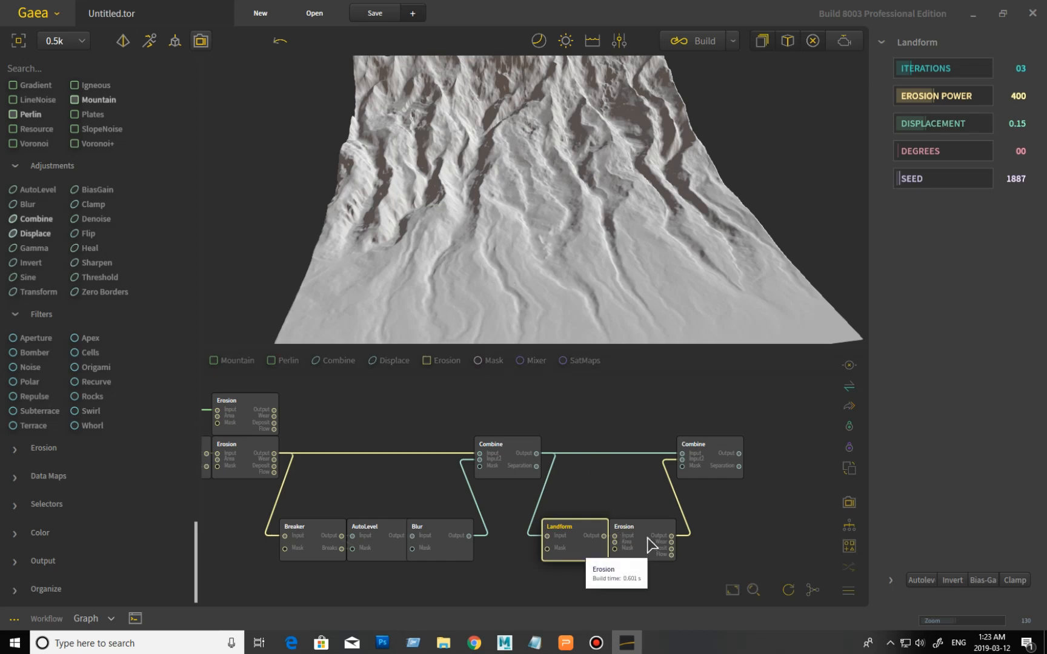
# Compare the first Combine node's terrain with the Landform node and the Erosion node that follows it.
pyautogui.click(509, 451)
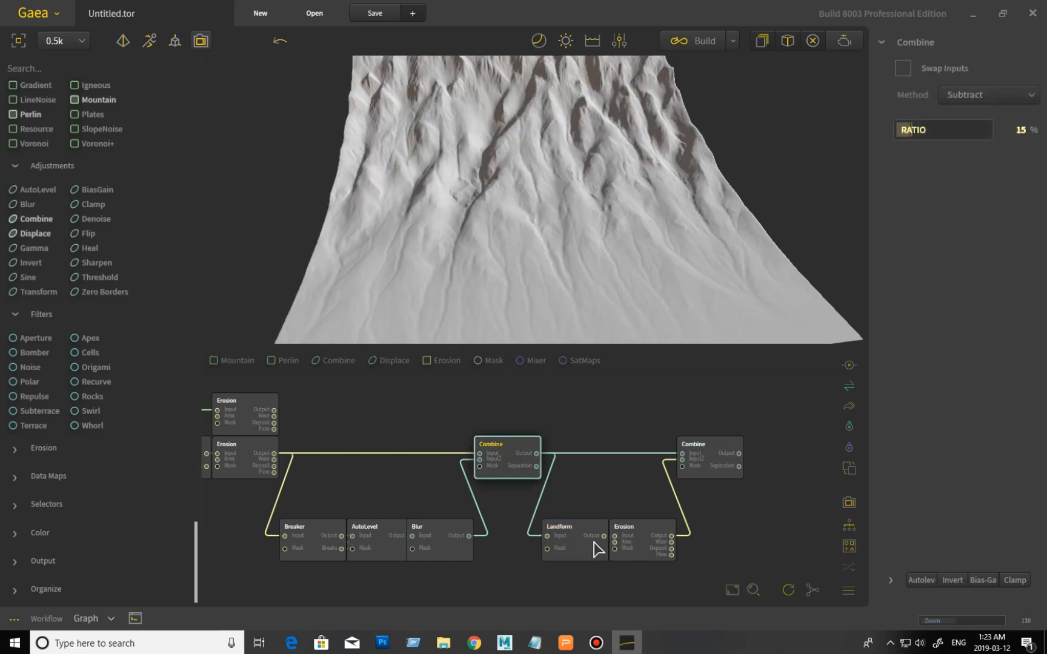
pyautogui.click(585, 546)
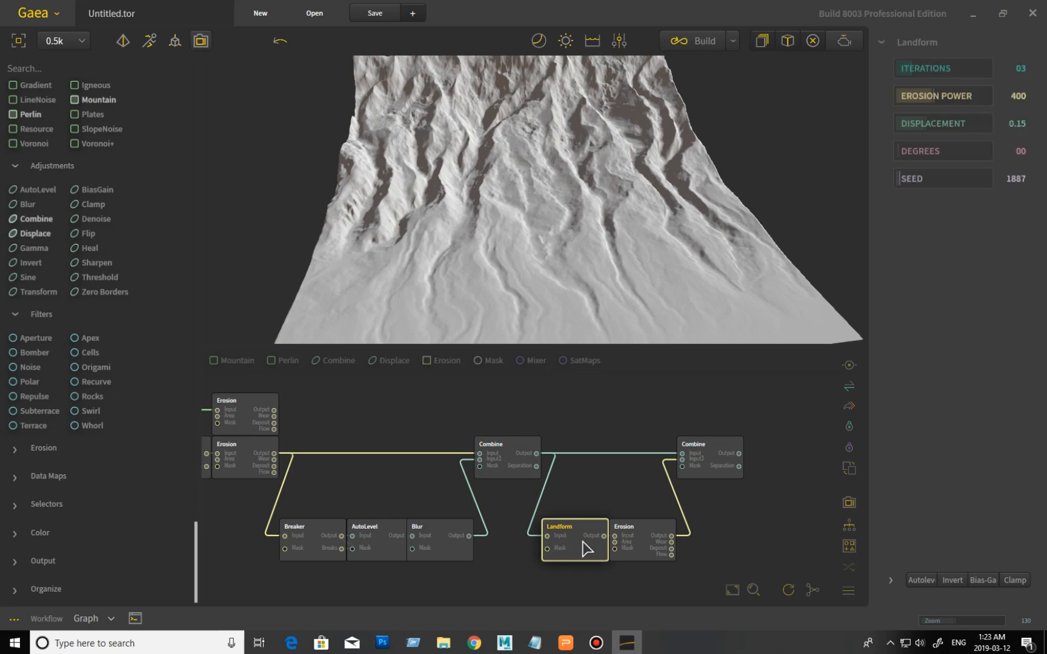
pyautogui.click(637, 534)
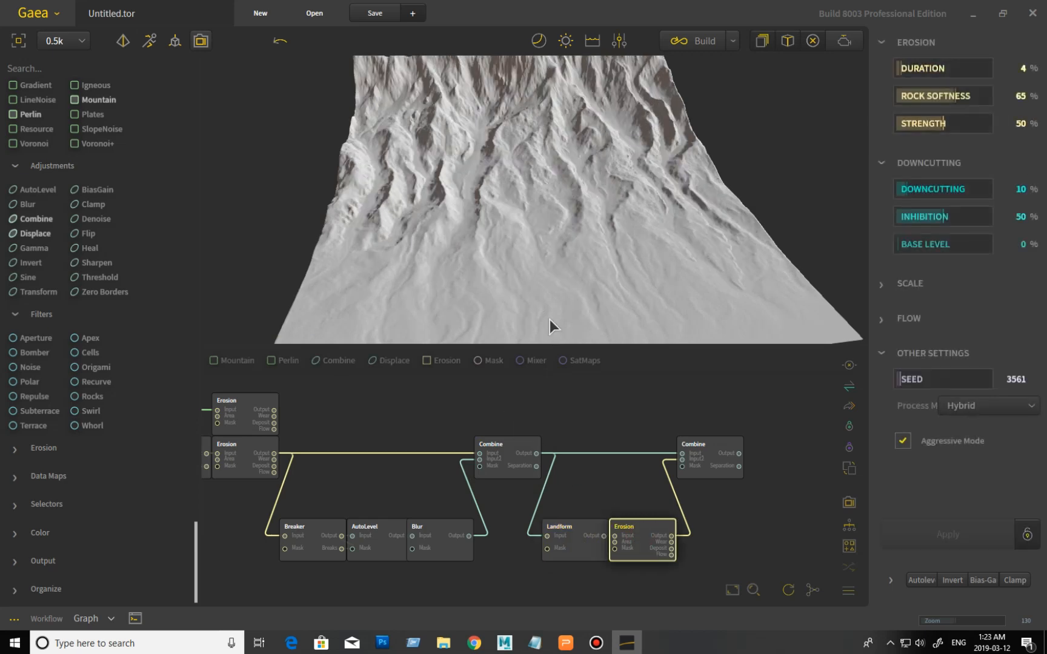
# Compare the first Combine node's terrain with the last Combine node that blends in the Landform and Erosion branch.
pyautogui.click(511, 453)
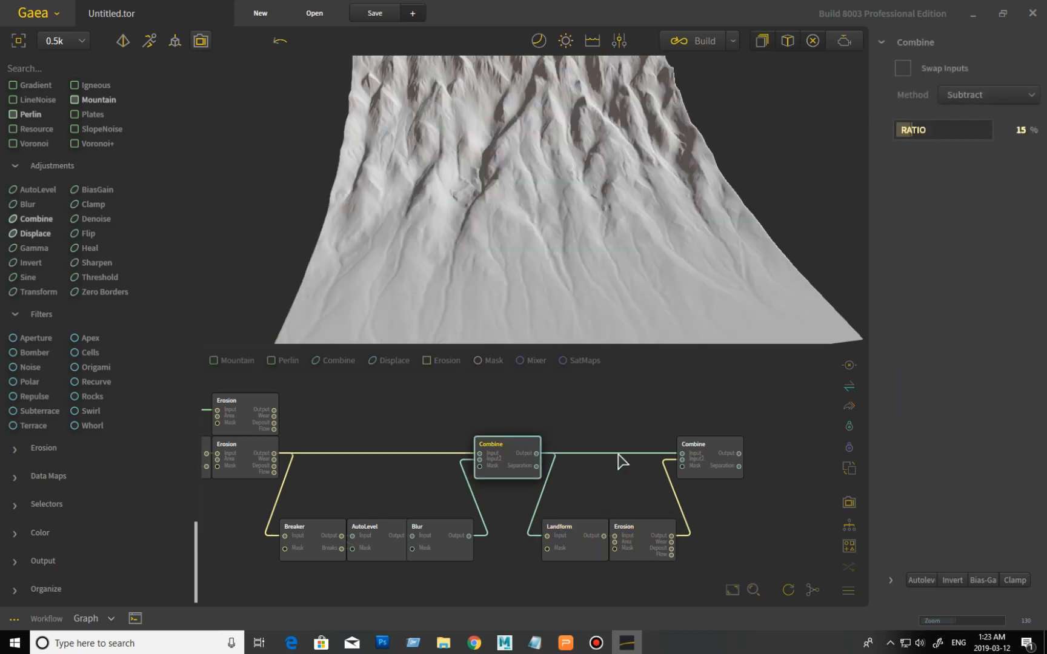
pyautogui.click(717, 458)
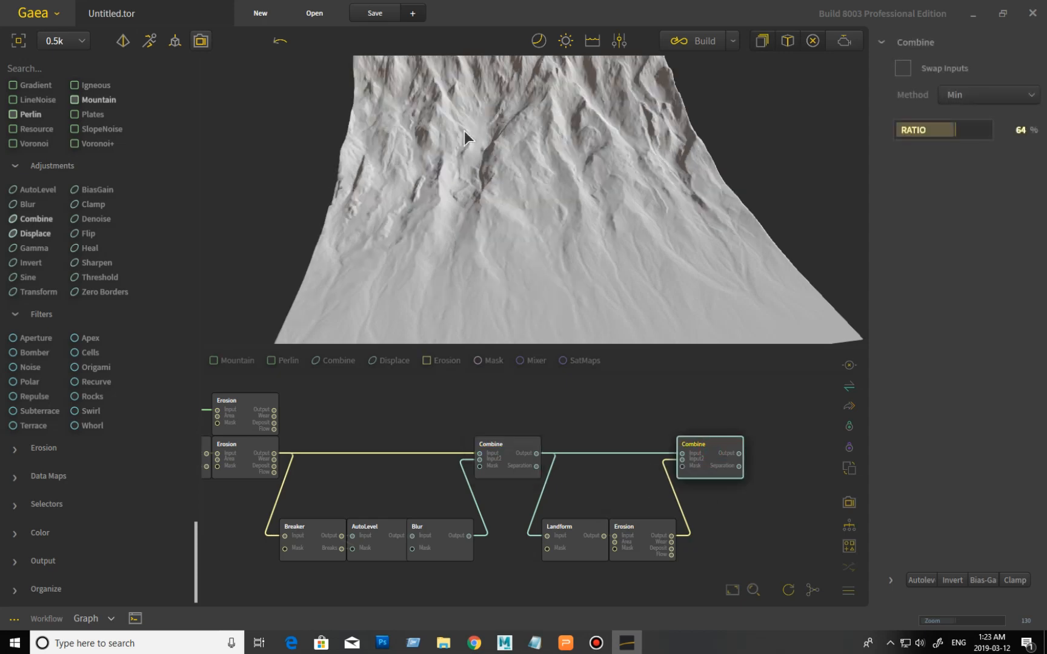
pyautogui.moveTo(538, 203); pyautogui.dragTo(512, 231)
# Return to the source nodes and preview the Mountain node and the Bomber node it feeds.
pyautogui.moveTo(325, 457); pyautogui.dragTo(483, 459, button='middle')
pyautogui.moveTo(286, 515); pyautogui.dragTo(521, 516, button='middle')
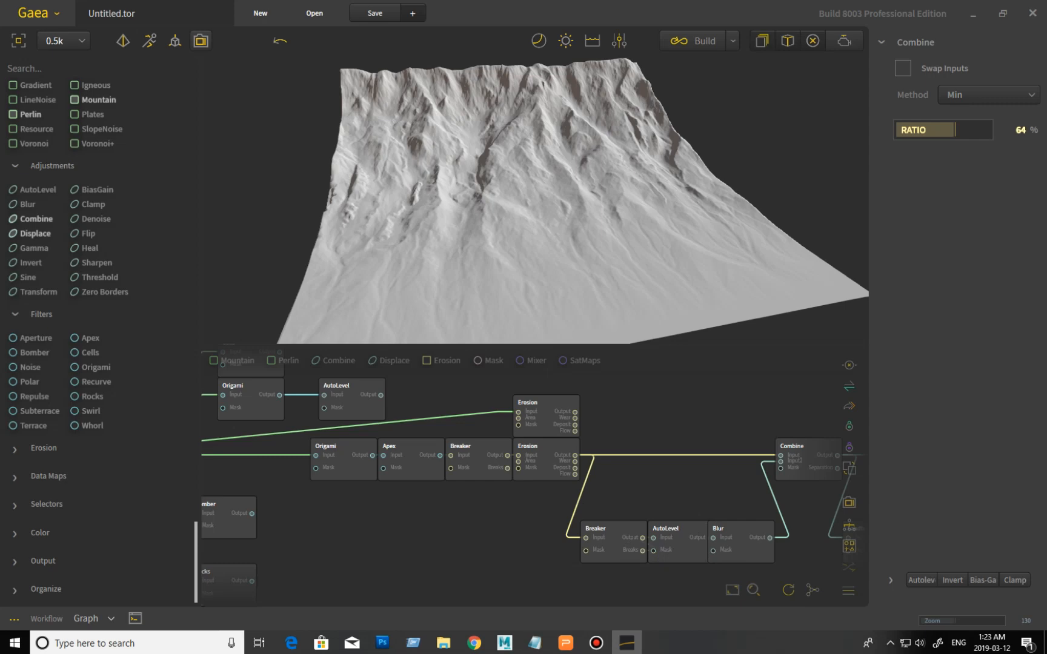
pyautogui.moveTo(457, 431); pyautogui.dragTo(700, 488, button='right')
pyautogui.scroll(-10, 601, 549)
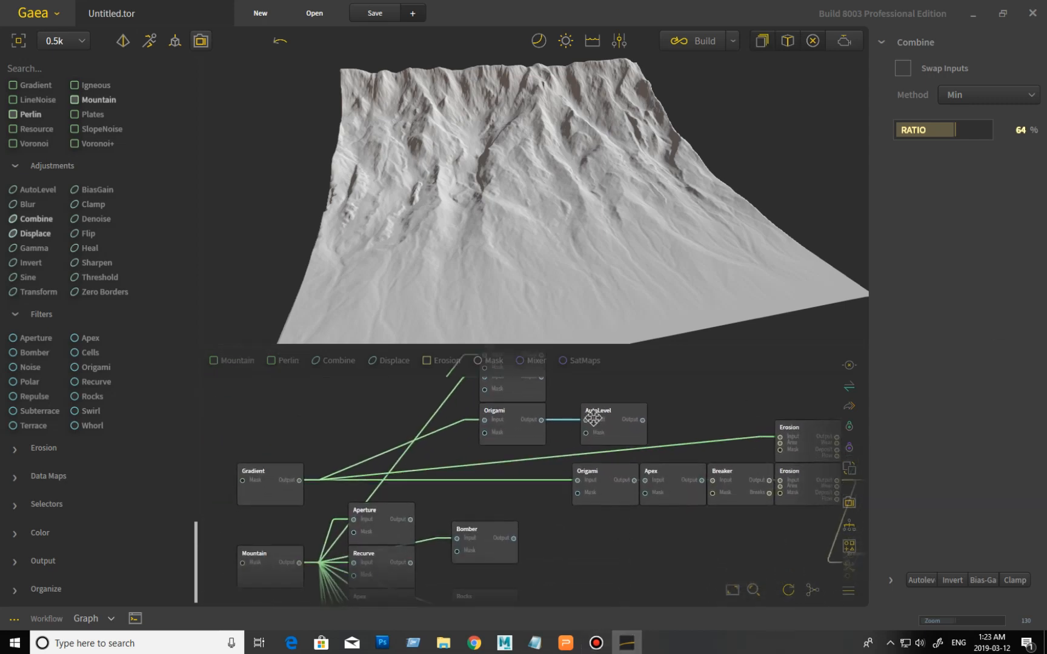
pyautogui.moveTo(630, 424); pyautogui.dragTo(653, 563, button='middle')
pyautogui.moveTo(647, 467); pyautogui.dragTo(654, 599, button='middle')
pyautogui.moveTo(617, 494); pyautogui.dragTo(625, 568, button='middle')
pyautogui.moveTo(605, 526); pyautogui.dragTo(719, 535, button='middle')
pyautogui.scroll(2, 617, 537)
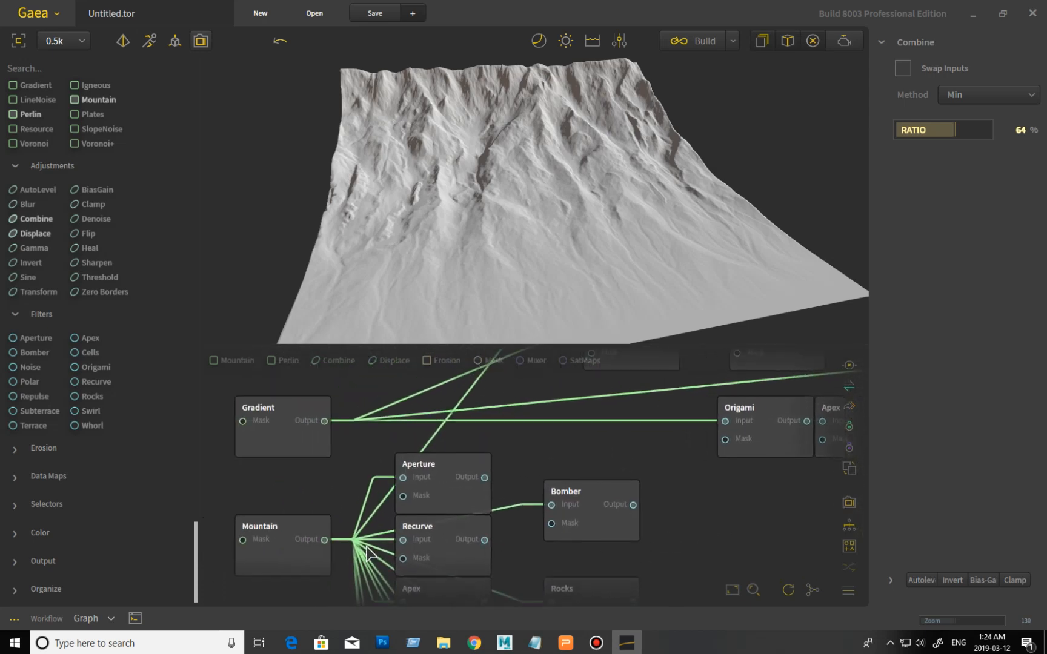
pyautogui.click(281, 555)
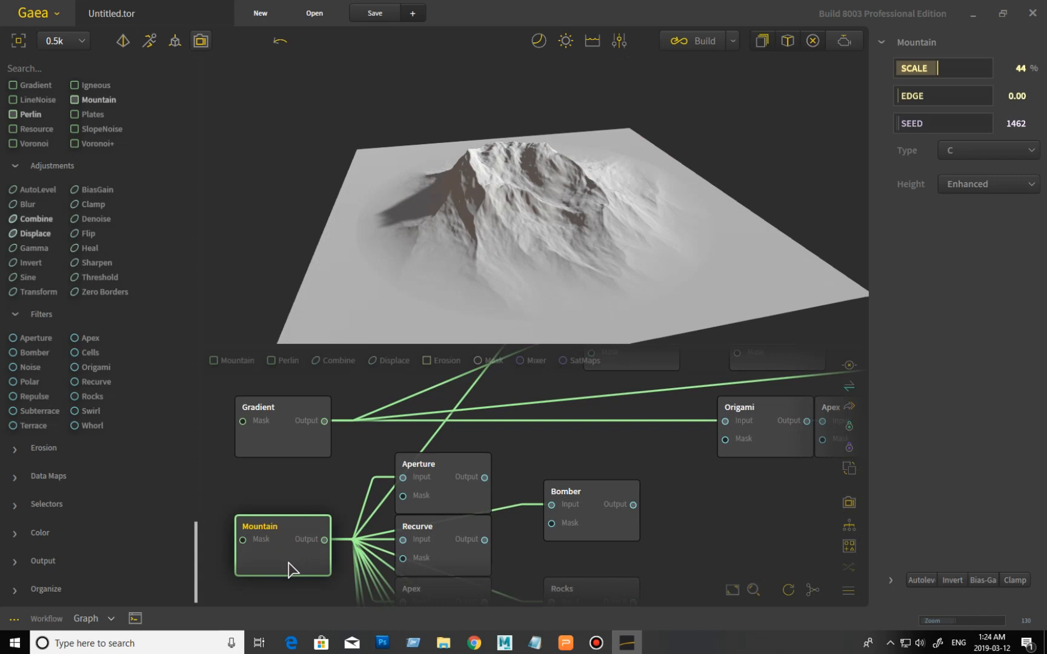
pyautogui.click(600, 531)
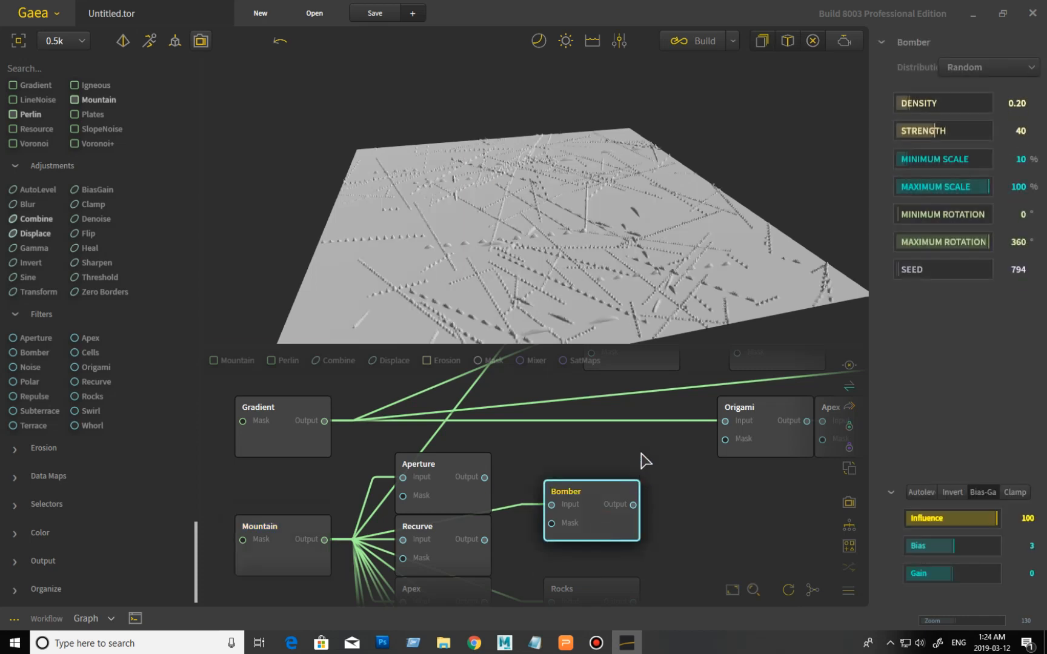
pyautogui.moveTo(594, 297)
pyautogui.mouseDown()
pyautogui.moveTo(576, 310)
pyautogui.moveTo(561, 300)
pyautogui.moveTo(568, 286)
pyautogui.moveTo(616, 317)
pyautogui.moveTo(575, 294)
pyautogui.moveTo(582, 311)
pyautogui.mouseUp()
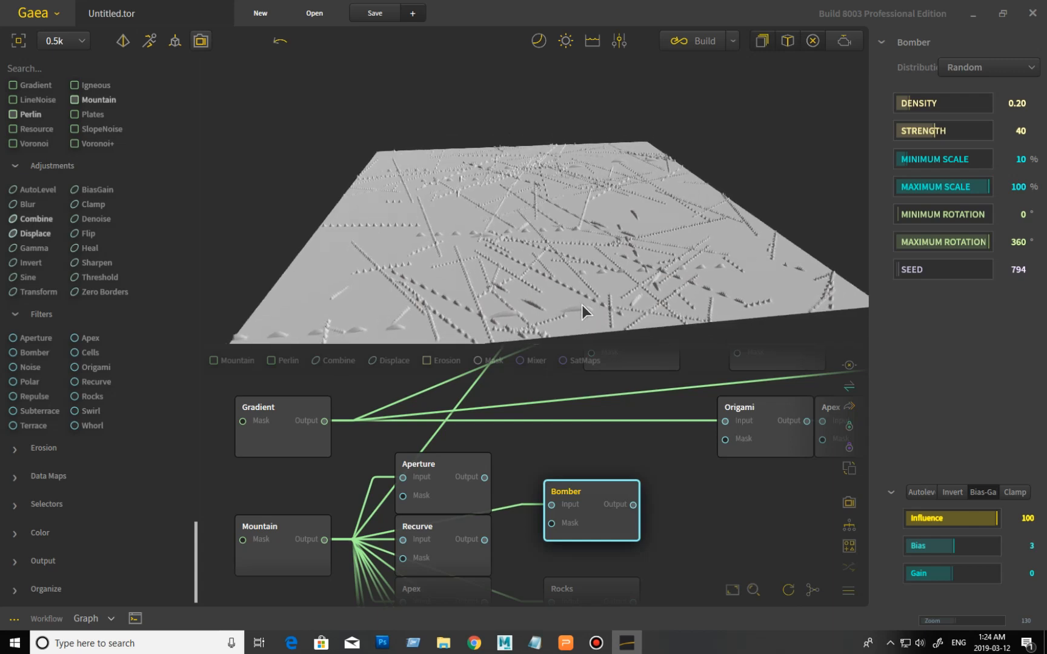
# Raise the Bomber node's Strength to 96.
pyautogui.click(943, 135)
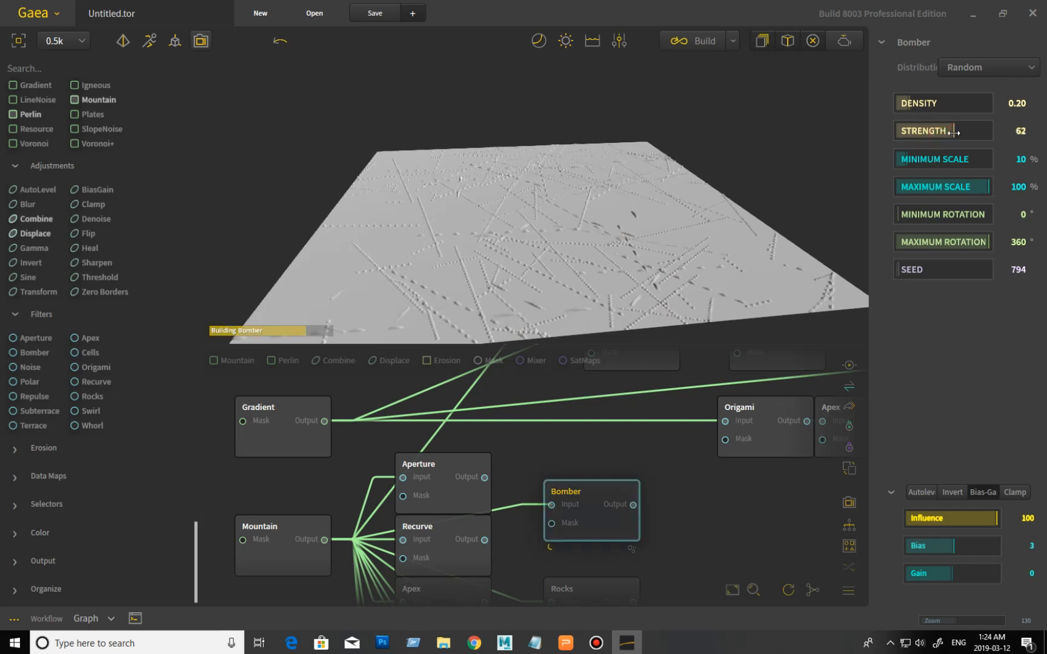
pyautogui.click(959, 131)
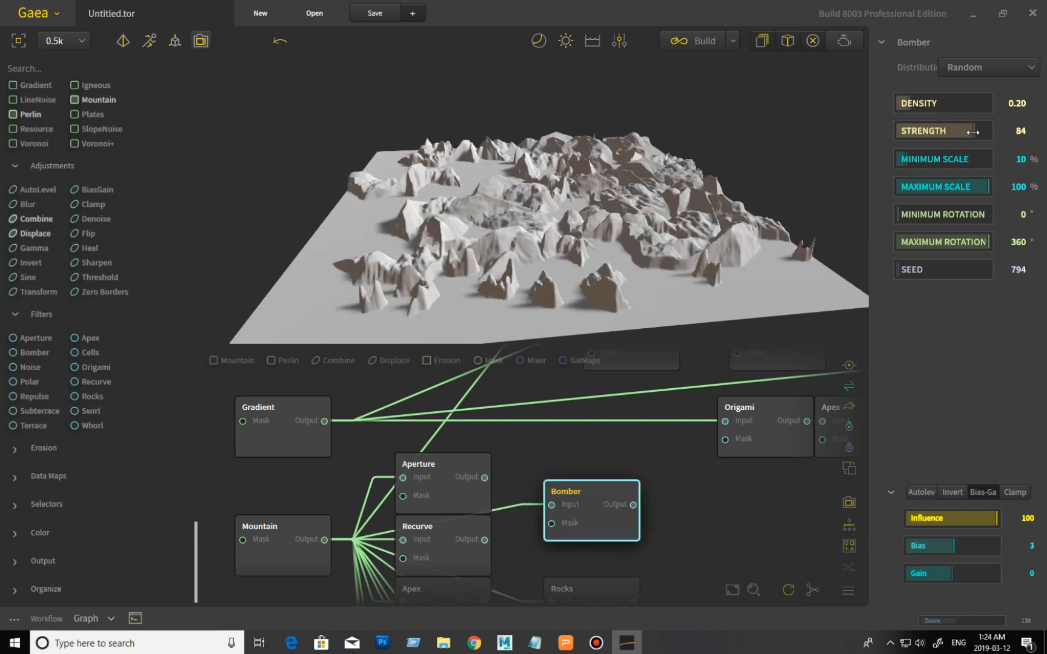
pyautogui.click(976, 130)
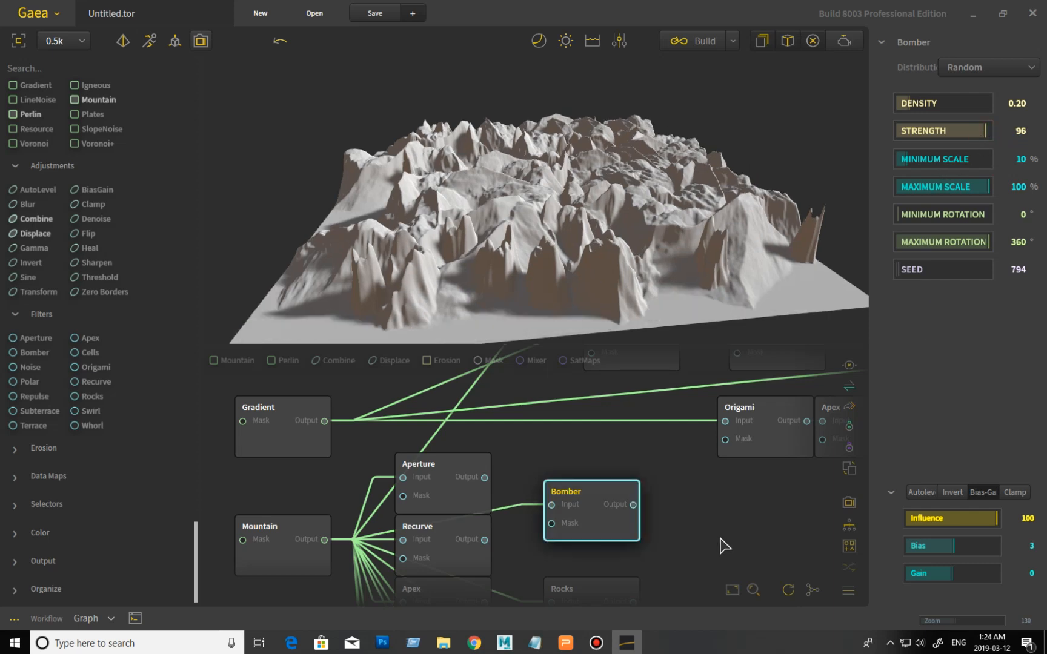
# Inspect the scattered mountains from several angles and set the Bomber node's Density to 0.26.
pyautogui.moveTo(696, 289); pyautogui.dragTo(791, 330)
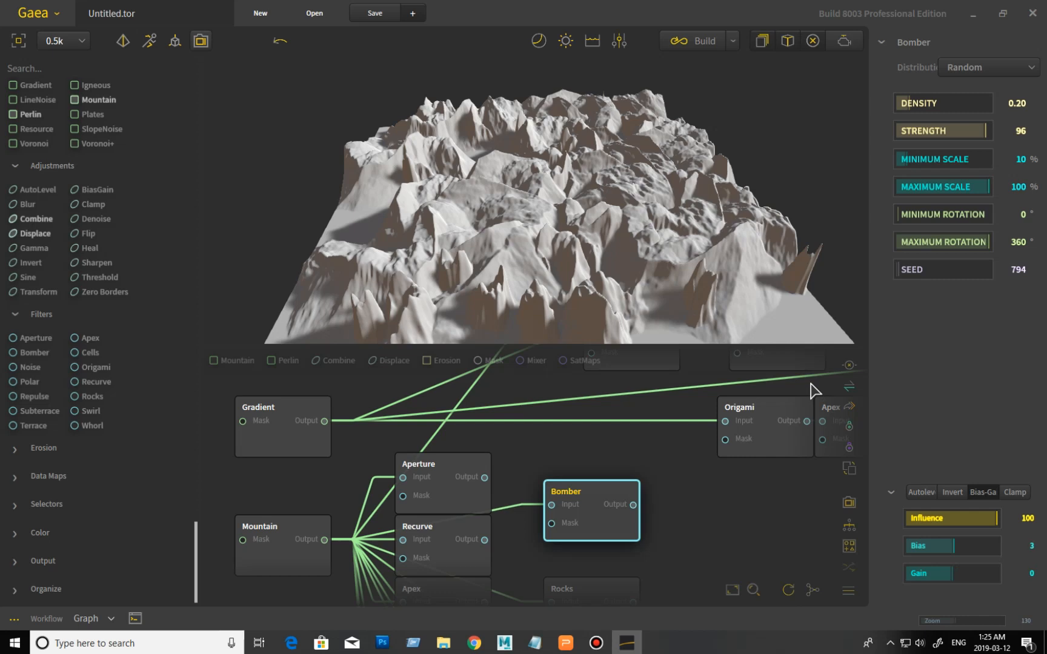
pyautogui.moveTo(684, 310)
pyautogui.mouseDown()
pyautogui.moveTo(752, 311)
pyautogui.moveTo(722, 303)
pyautogui.moveTo(799, 290)
pyautogui.moveTo(688, 320)
pyautogui.moveTo(709, 309)
pyautogui.moveTo(731, 346)
pyautogui.moveTo(767, 332)
pyautogui.moveTo(771, 316)
pyautogui.moveTo(797, 306)
pyautogui.moveTo(730, 249)
pyautogui.moveTo(721, 208)
pyautogui.moveTo(744, 234)
pyautogui.moveTo(773, 238)
pyautogui.mouseUp()
pyautogui.moveTo(546, 247)
pyautogui.mouseDown()
pyautogui.moveTo(660, 243)
pyautogui.moveTo(551, 252)
pyautogui.moveTo(624, 238)
pyautogui.moveTo(507, 245)
pyautogui.moveTo(503, 231)
pyautogui.moveTo(716, 167)
pyautogui.mouseUp()
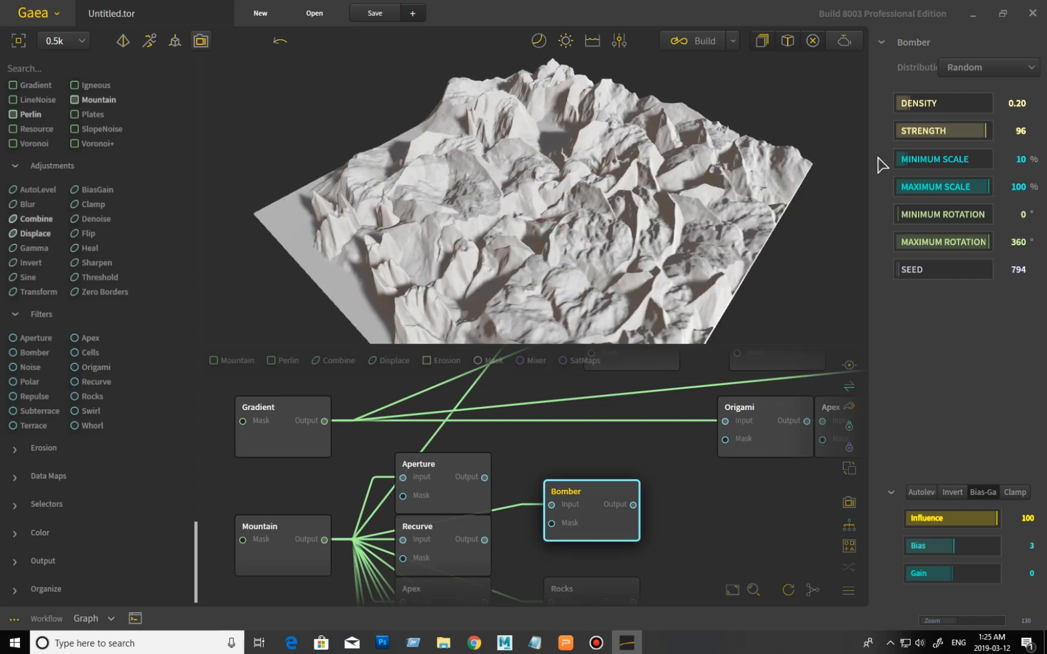
pyautogui.click(916, 103)
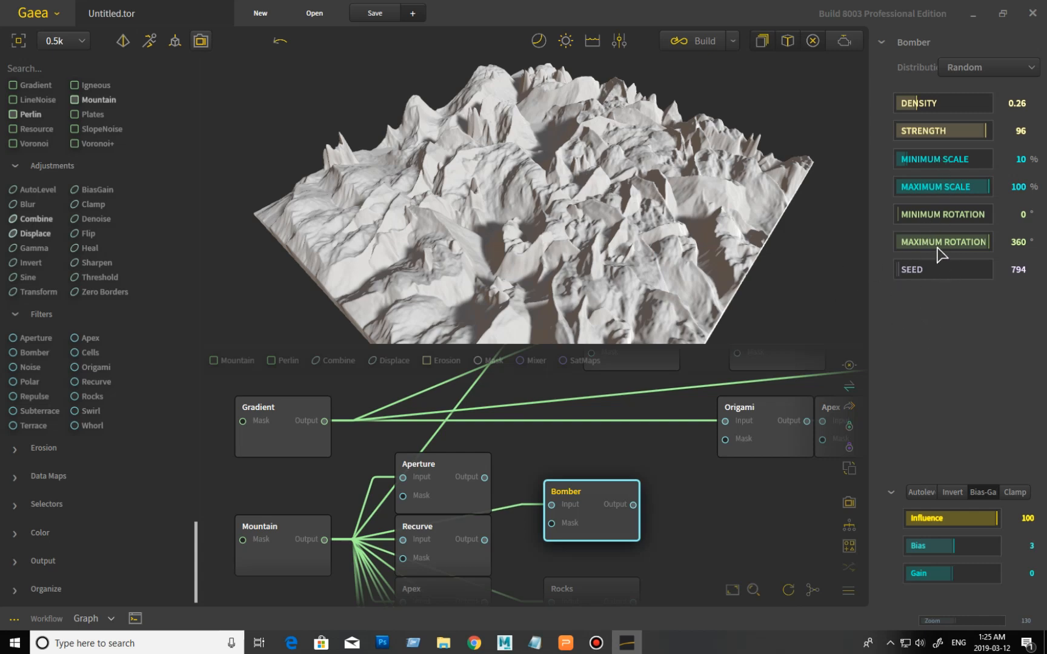
# Examine the Bomber node's terrain up close and from several angles.
pyautogui.moveTo(666, 213); pyautogui.dragTo(852, 162)
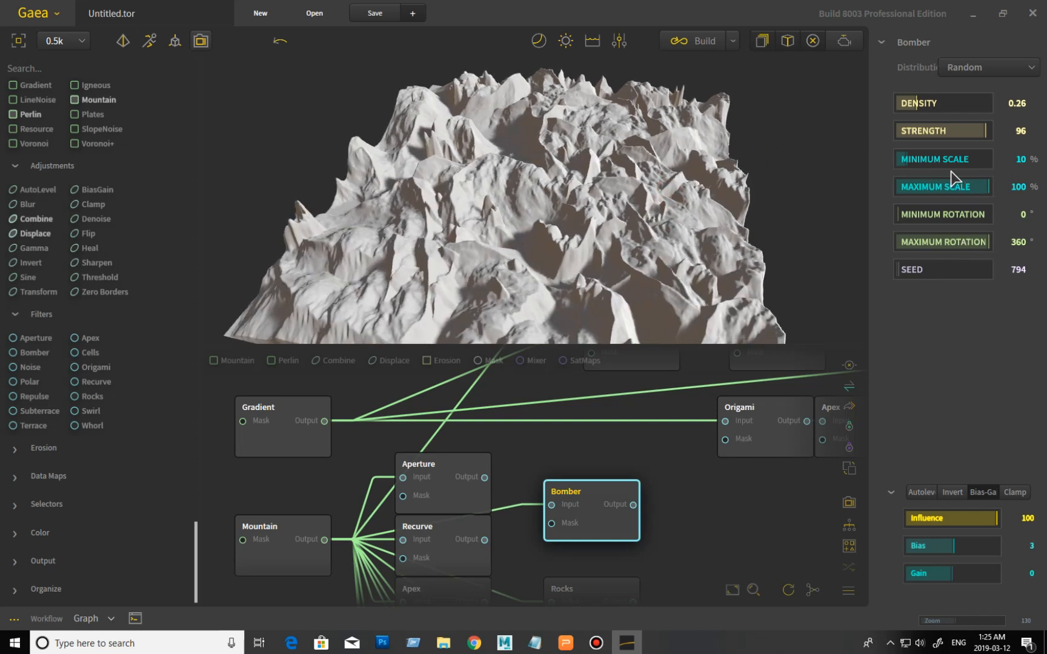
pyautogui.moveTo(573, 228)
pyautogui.mouseDown()
pyautogui.moveTo(755, 203)
pyautogui.moveTo(794, 221)
pyautogui.moveTo(514, 193)
pyautogui.moveTo(433, 206)
pyautogui.moveTo(564, 218)
pyautogui.moveTo(521, 245)
pyautogui.moveTo(625, 237)
pyautogui.moveTo(568, 227)
pyautogui.mouseUp()
pyautogui.scroll(3, 569, 227)
pyautogui.moveTo(486, 224); pyautogui.dragTo(538, 241)
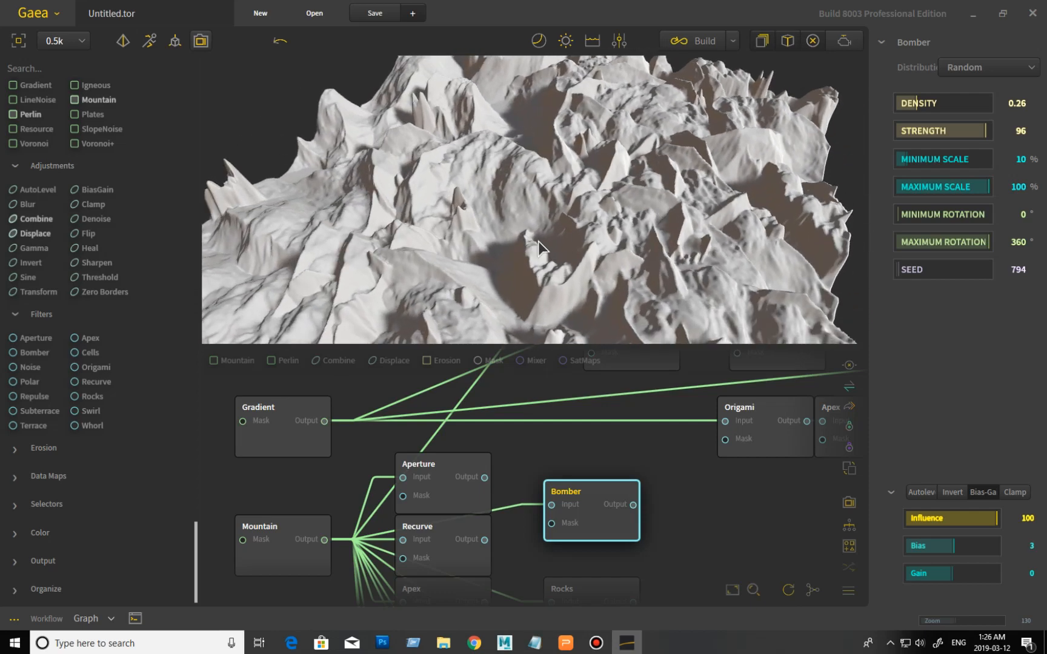
pyautogui.moveTo(578, 147); pyautogui.dragTo(628, 226)
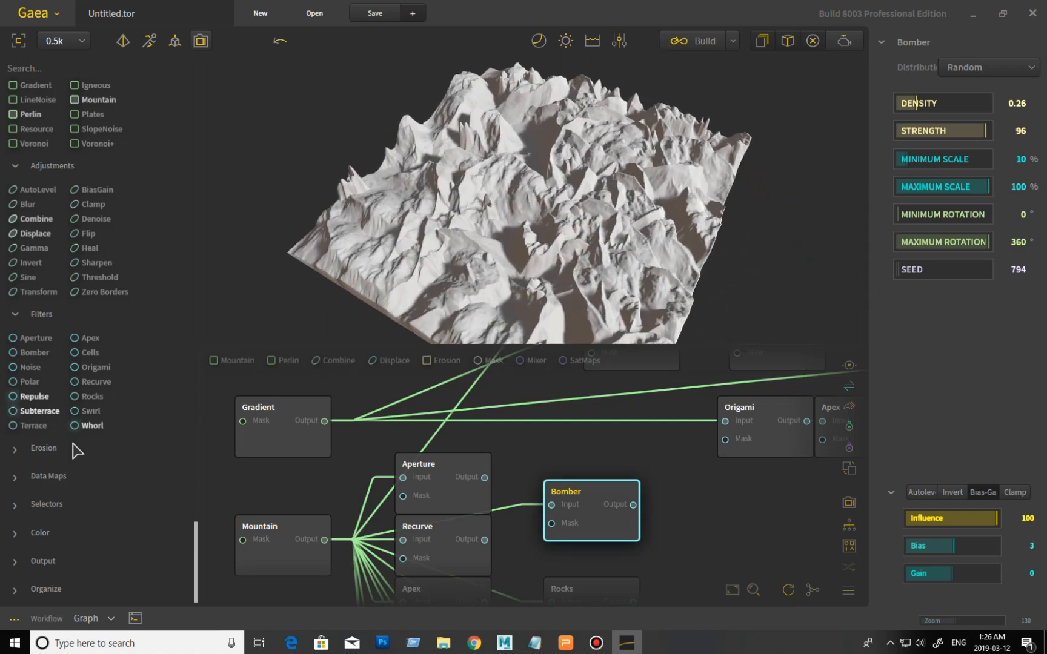
pyautogui.moveTo(650, 209); pyautogui.dragTo(566, 237)
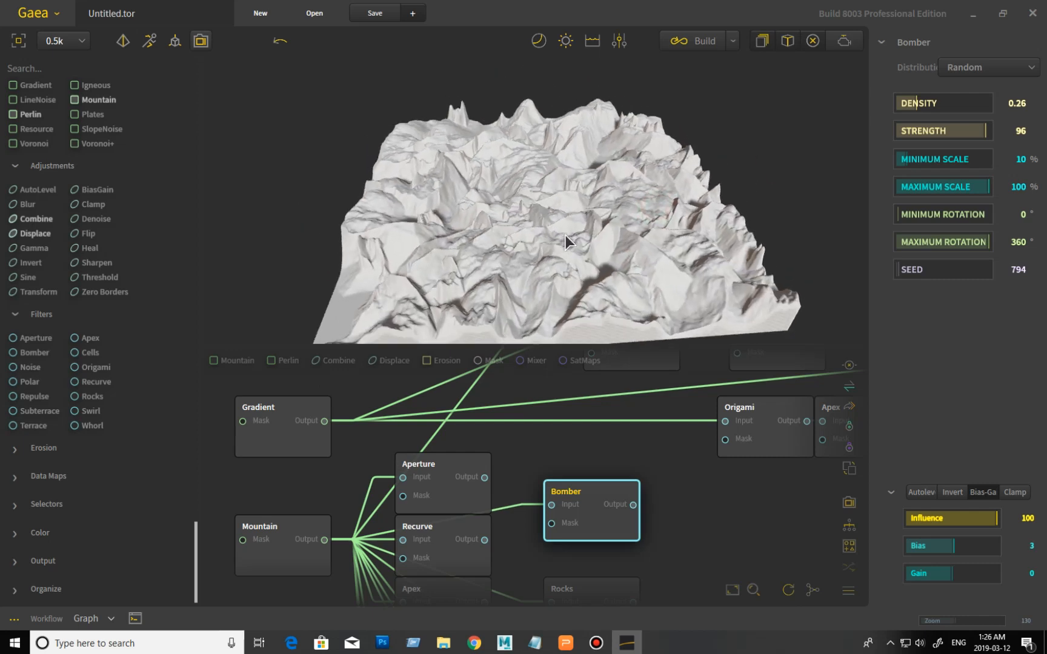
pyautogui.moveTo(506, 268); pyautogui.dragTo(552, 264)
pyautogui.moveTo(545, 456); pyautogui.dragTo(600, 382, button='middle')
pyautogui.moveTo(749, 531); pyautogui.dragTo(708, 520, button='middle')
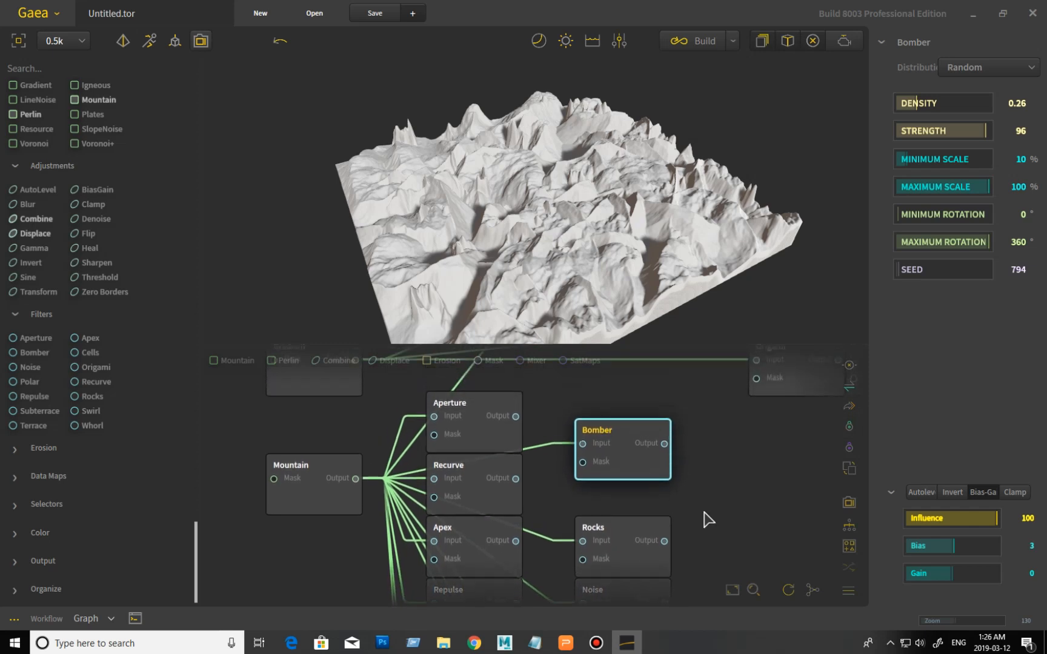
pyautogui.moveTo(725, 479); pyautogui.dragTo(689, 514, button='middle')
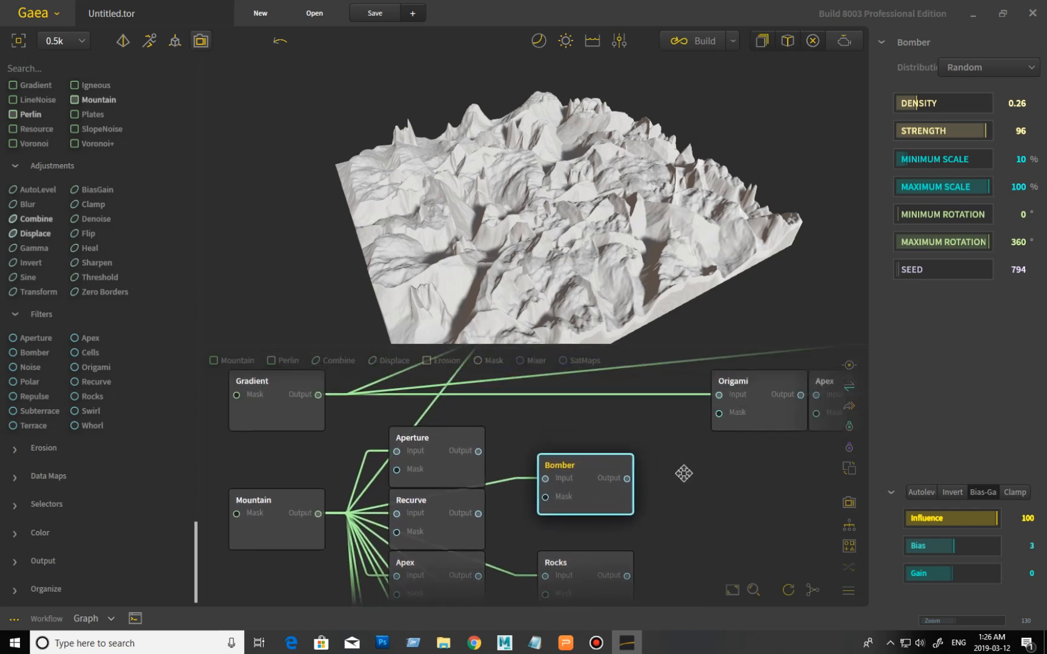
pyautogui.moveTo(683, 473); pyautogui.dragTo(661, 503, button='middle')
pyautogui.moveTo(740, 497); pyautogui.dragTo(735, 436, button='middle')
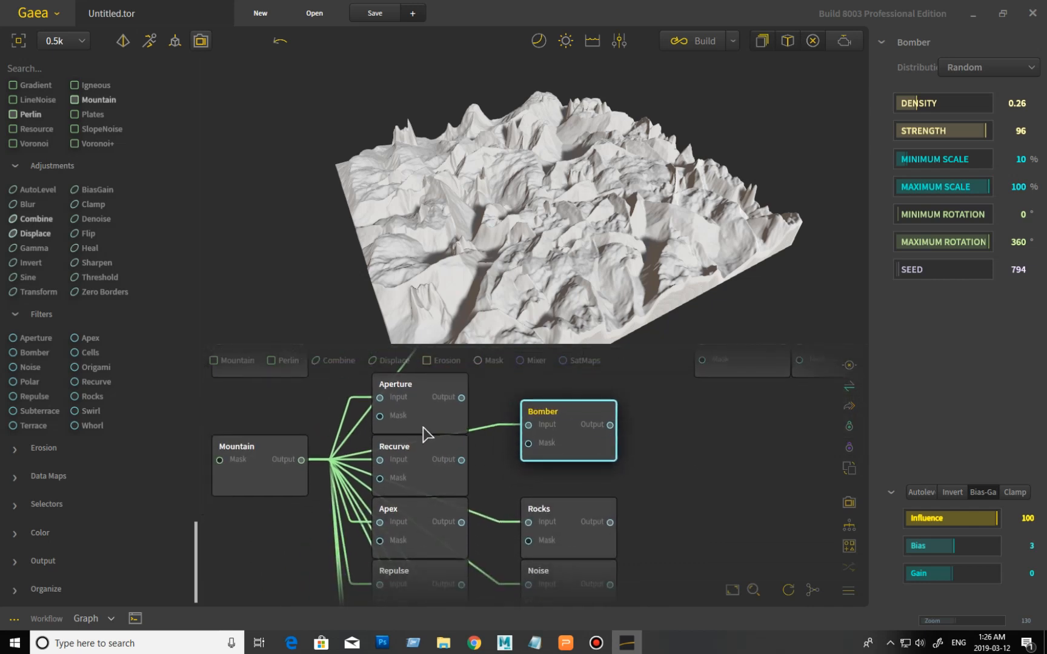
pyautogui.moveTo(493, 224); pyautogui.dragTo(434, 270)
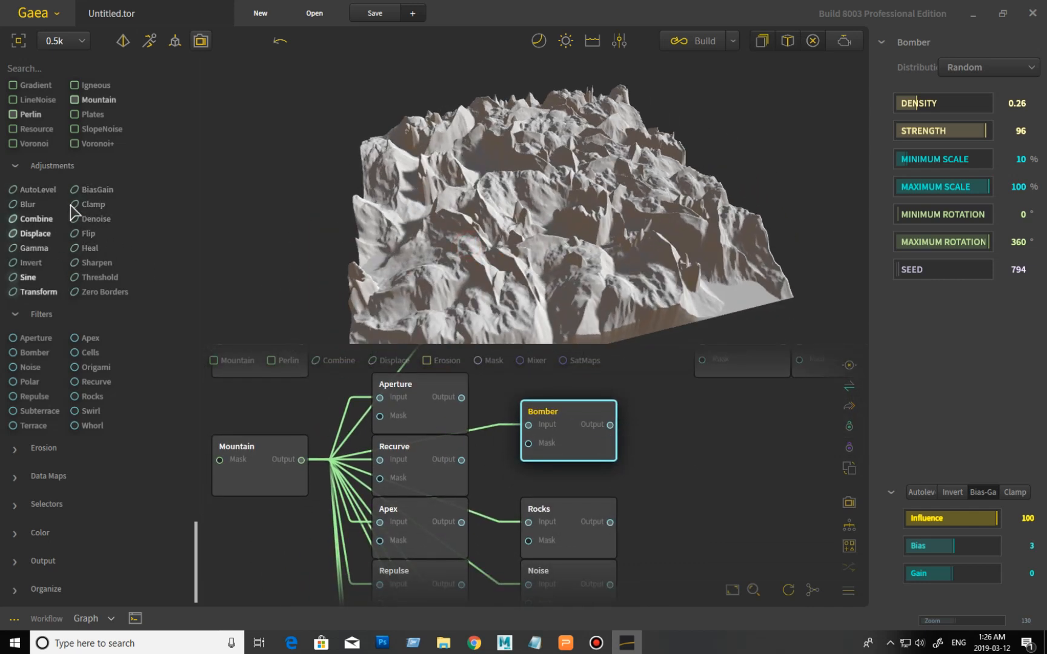